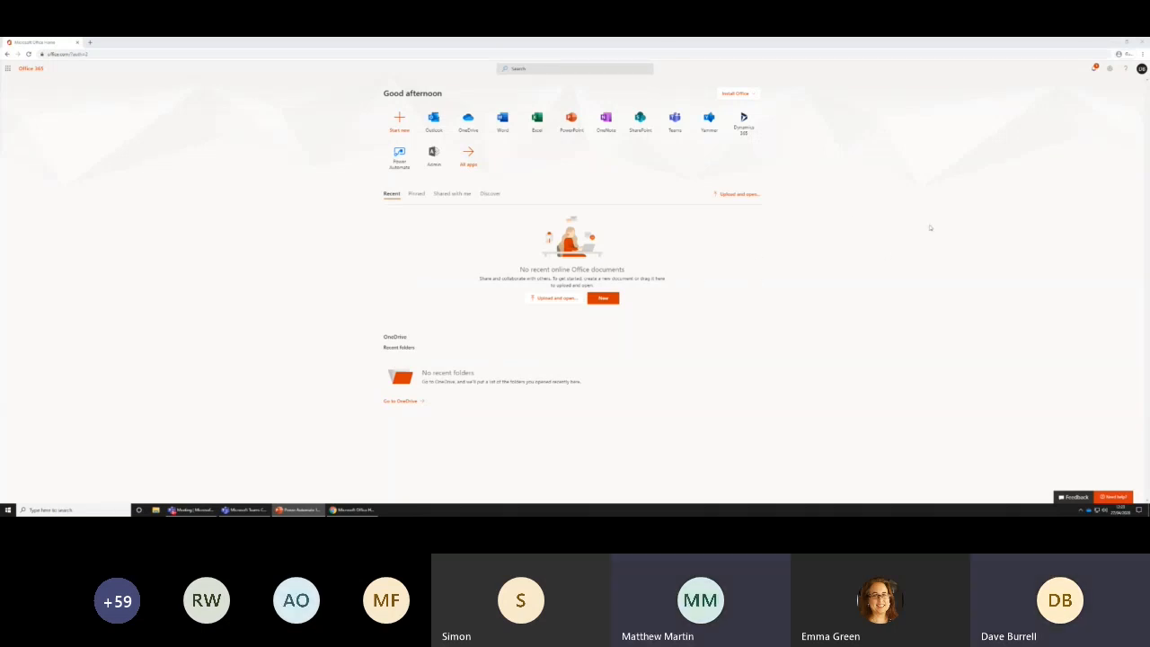
Enlarge the Office 365 home page to 150% browser zoom
left_click(1141, 55)
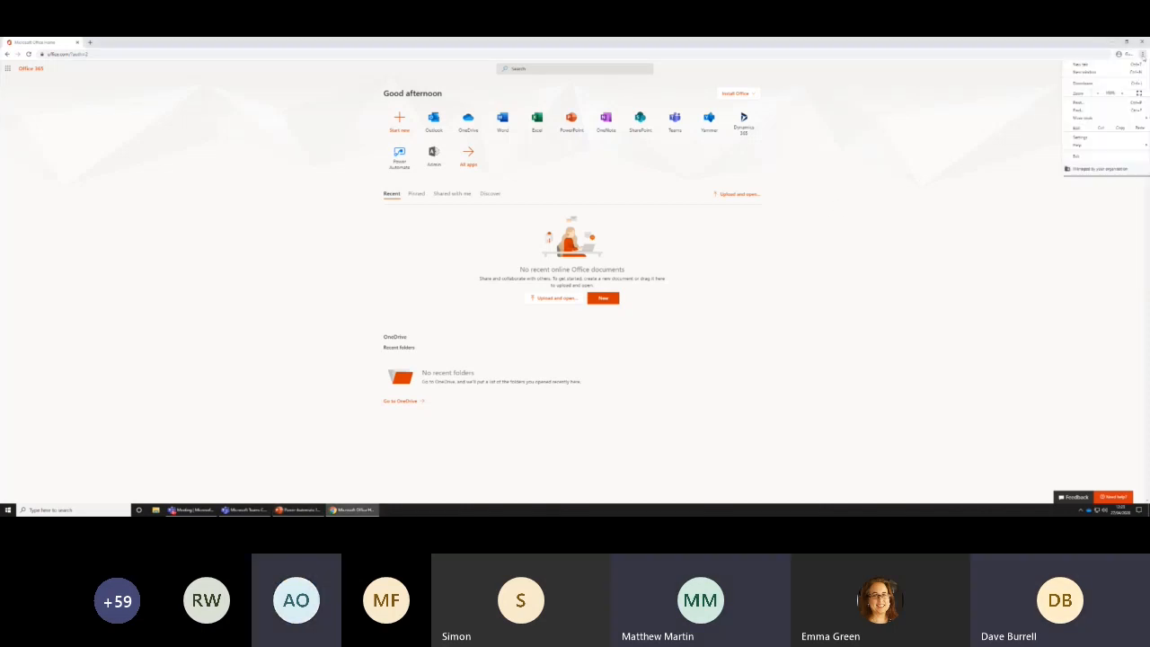
left_click(1123, 93)
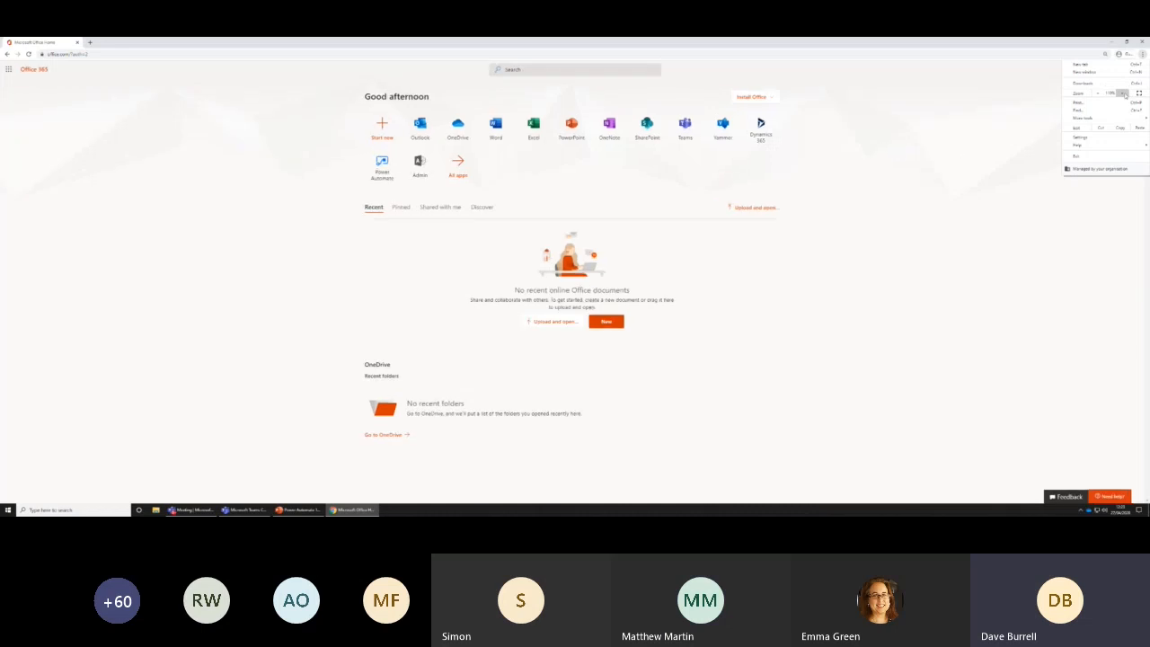
left_click(1123, 93)
left_click(1123, 93)
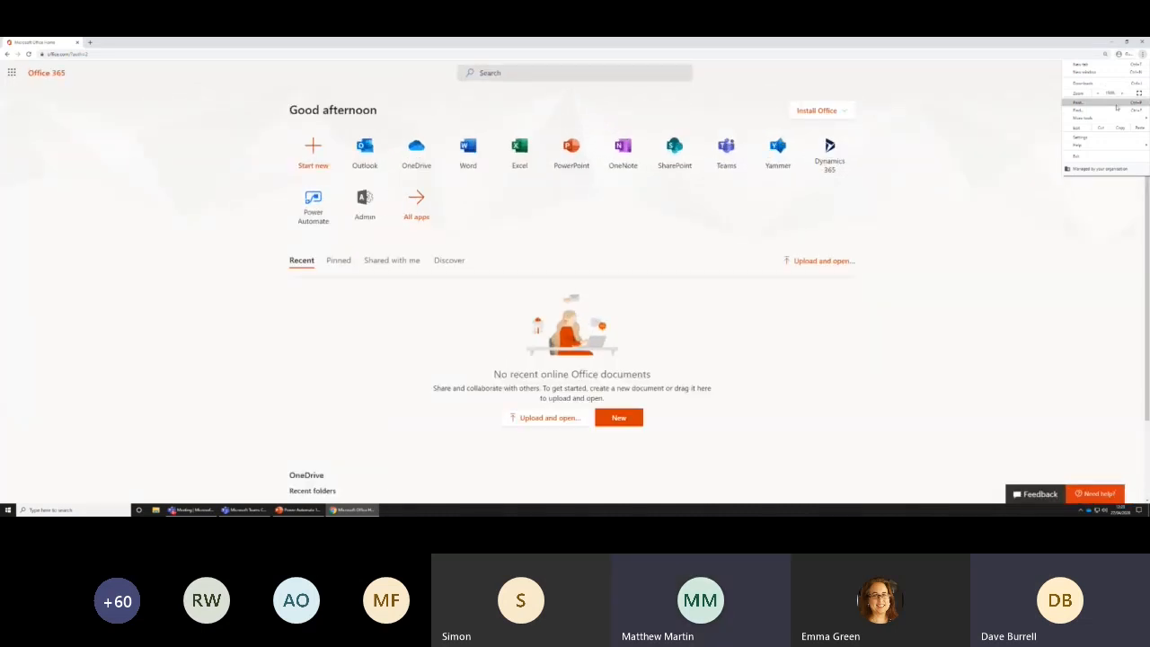
left_click(1020, 185)
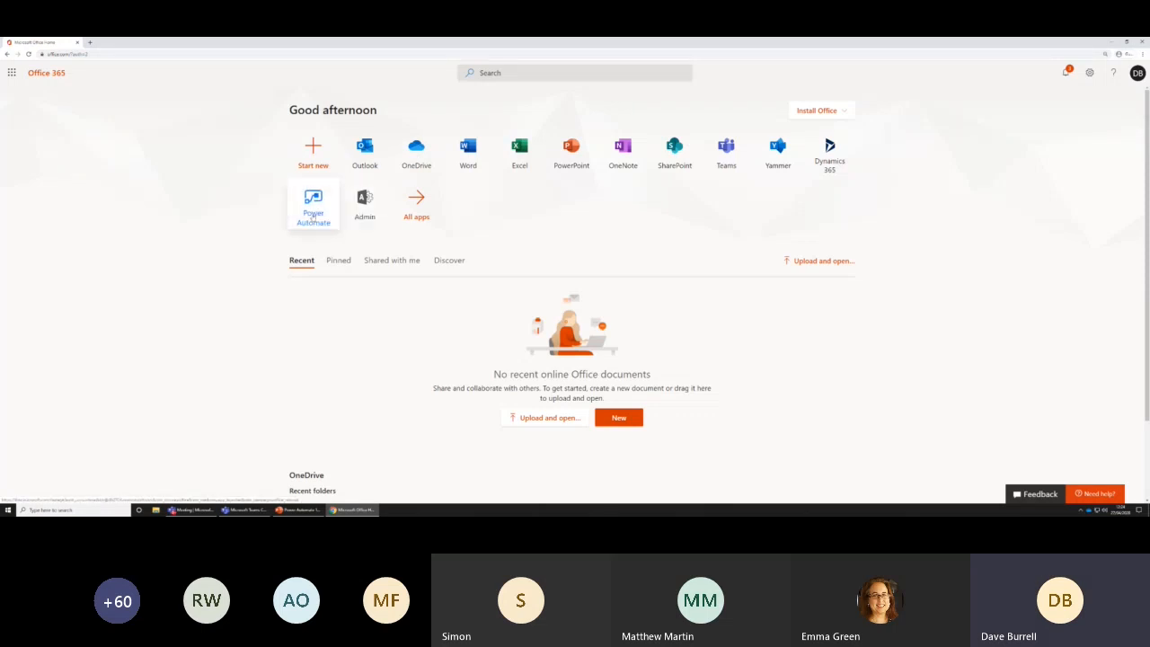
Open Power Automate from the full list of Office 365 apps
left_click(13, 76)
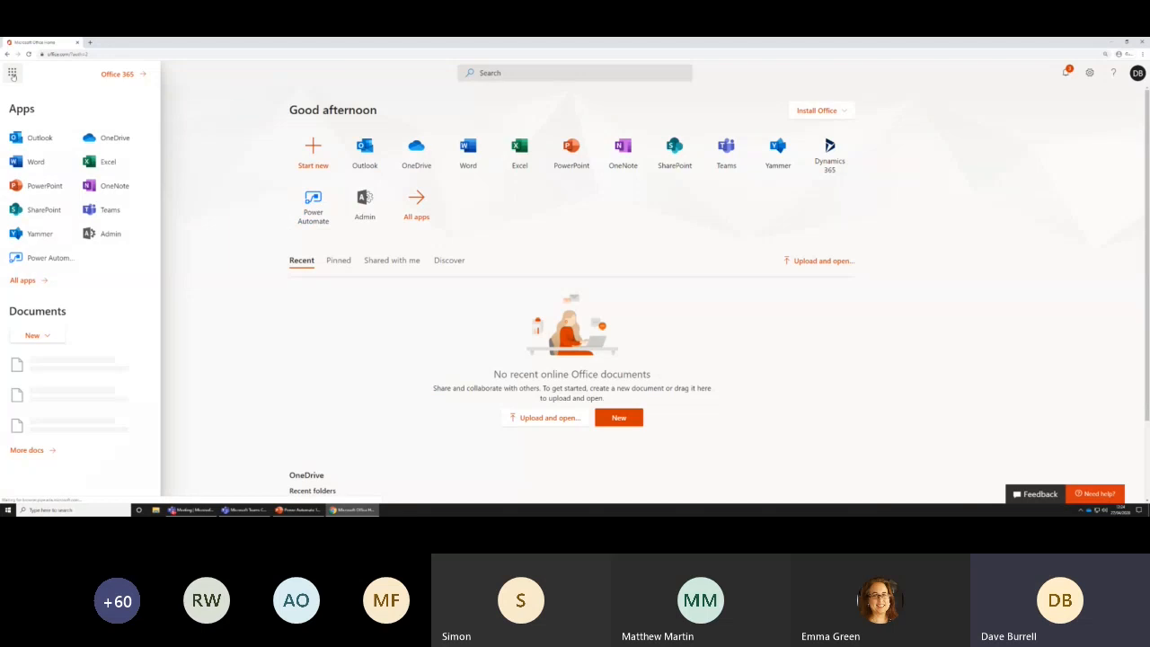
left_click(24, 281)
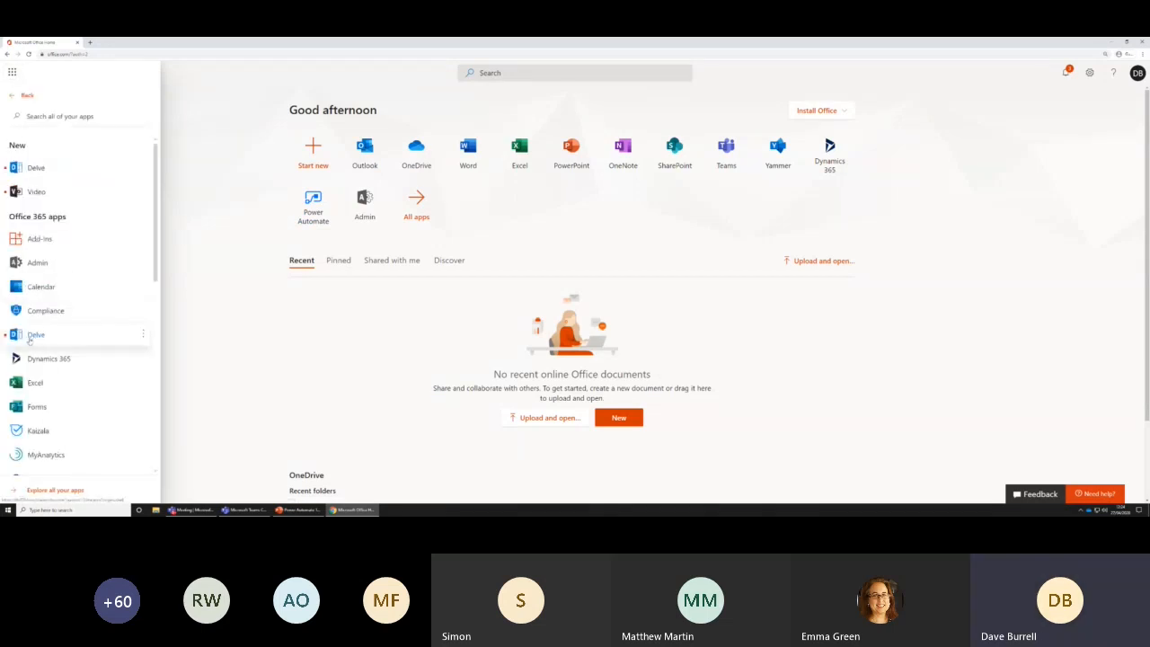
scroll(38, 349, "down", 4)
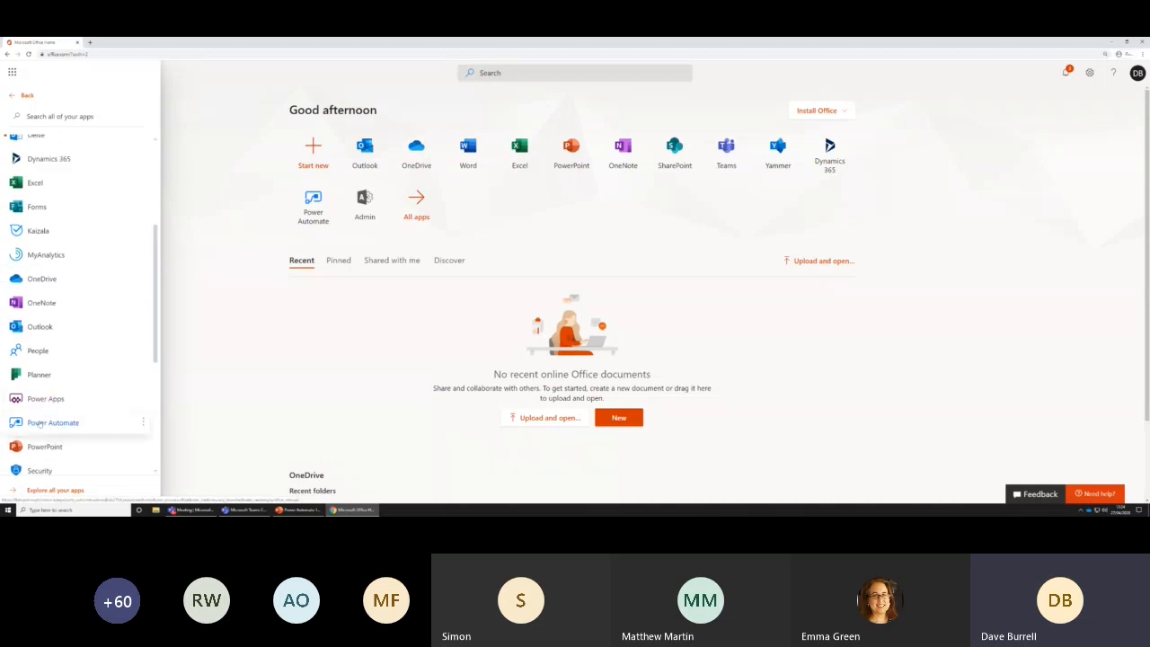
left_click(40, 421)
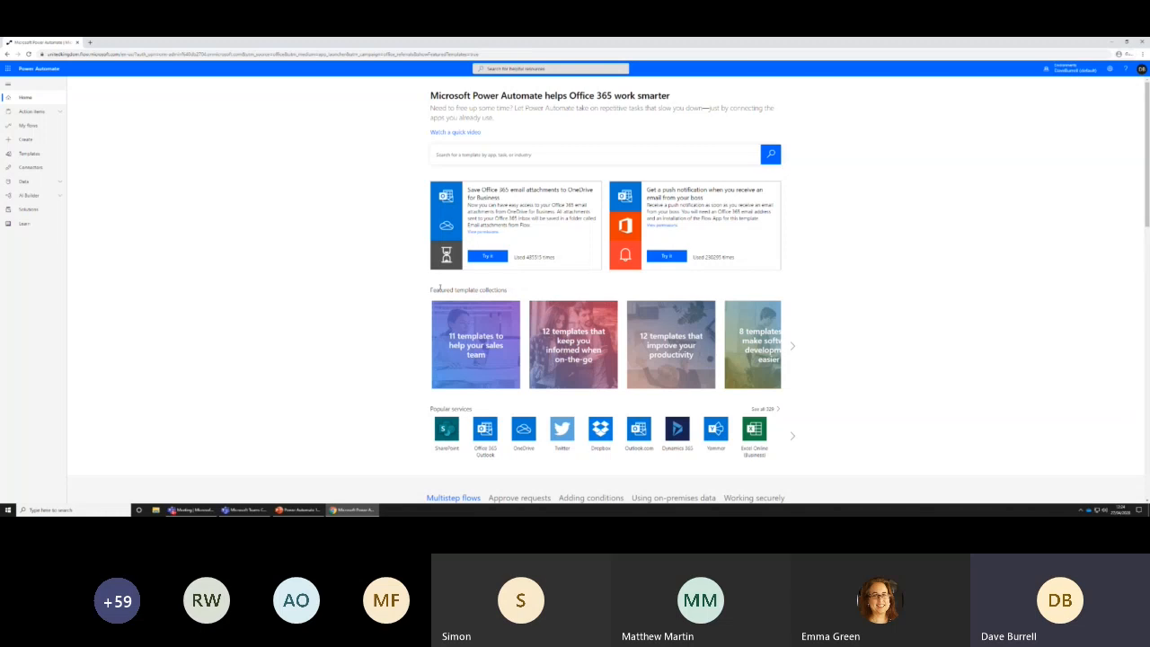
Look through the featured template collection for sales teams, including its contract sign-off templates, and return to the home page
left_click_drag(430, 289, 509, 289)
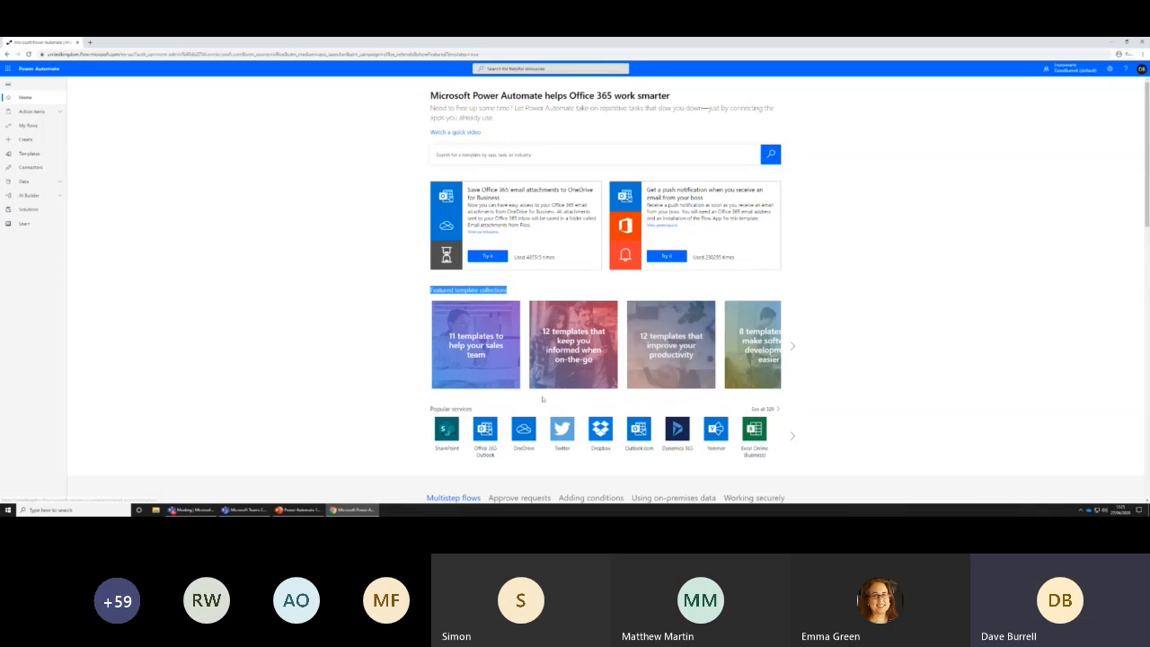
left_click(476, 357)
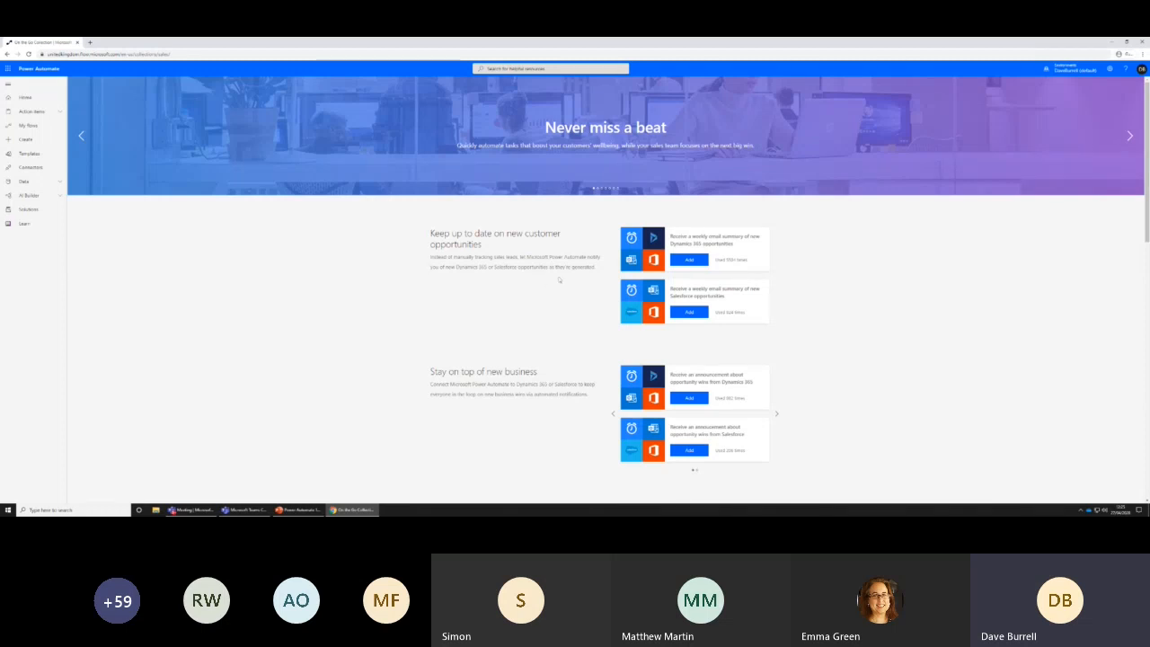
scroll(558, 279, "down", 3)
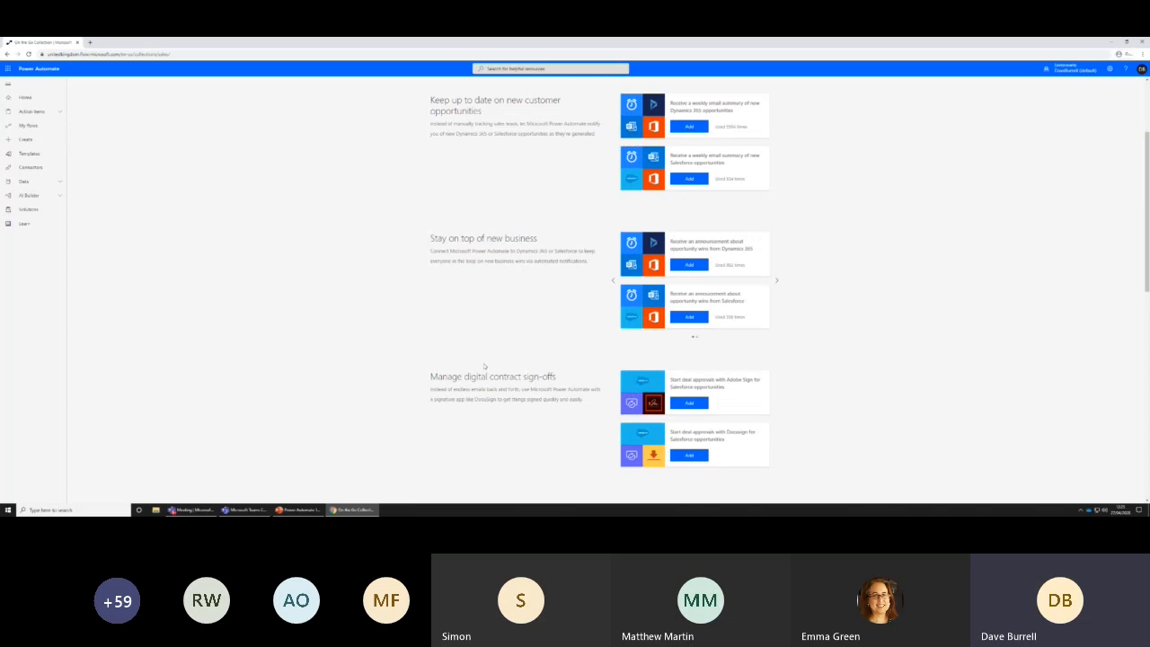
scroll(475, 374, "down", 1)
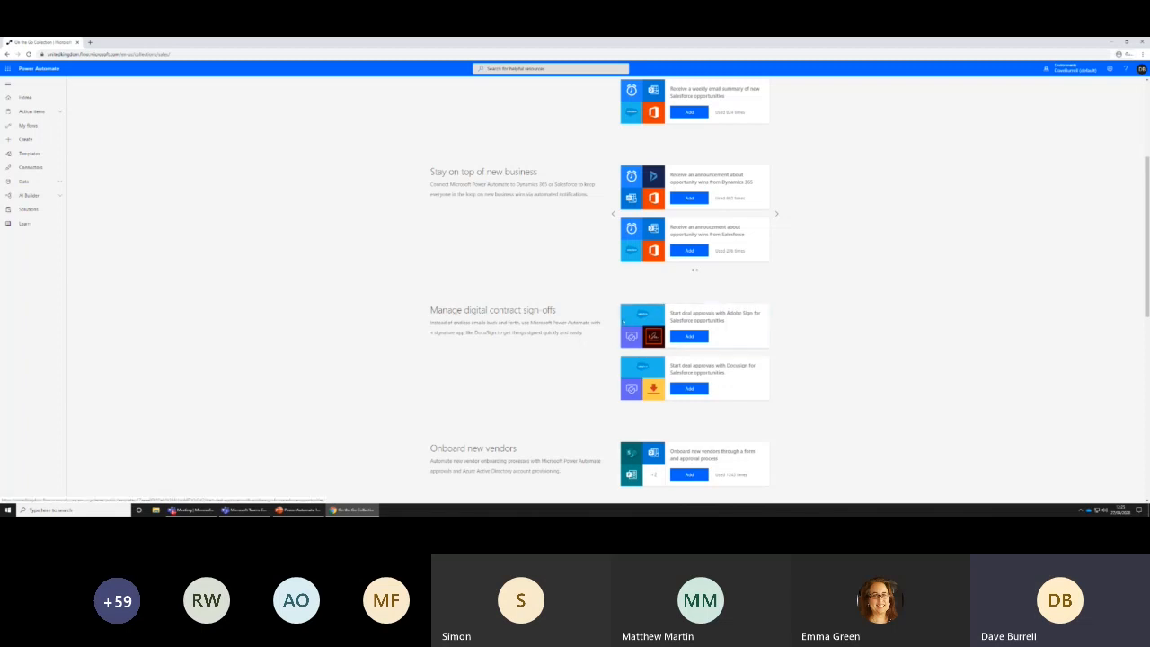
scroll(628, 297, "down", 1)
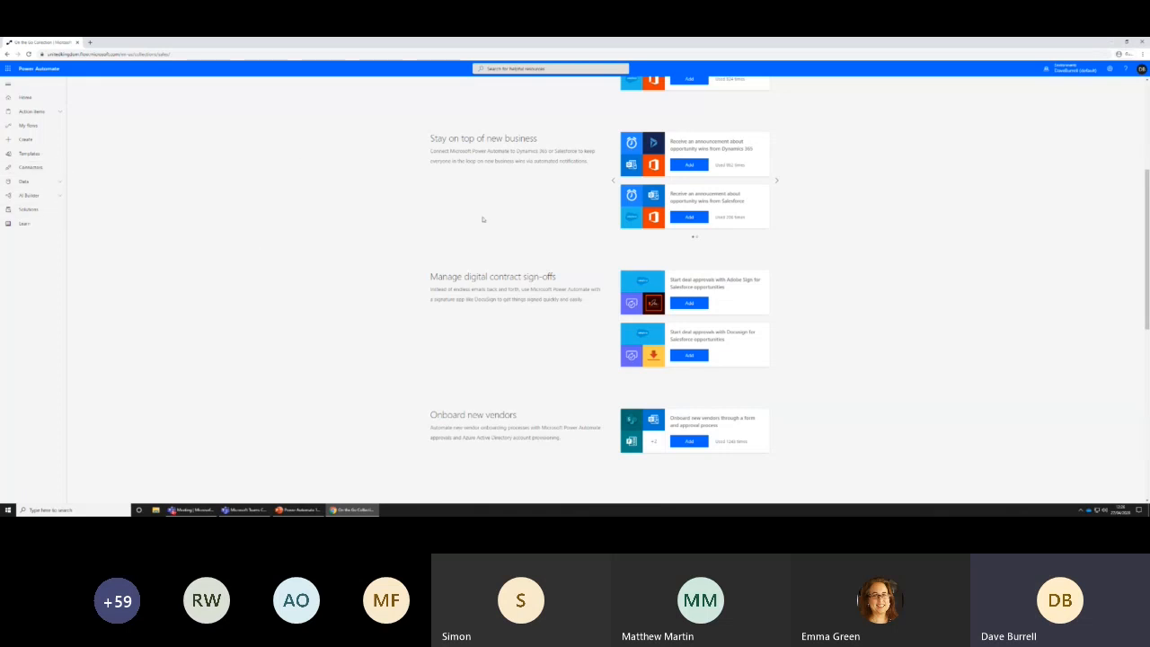
left_click(7, 55)
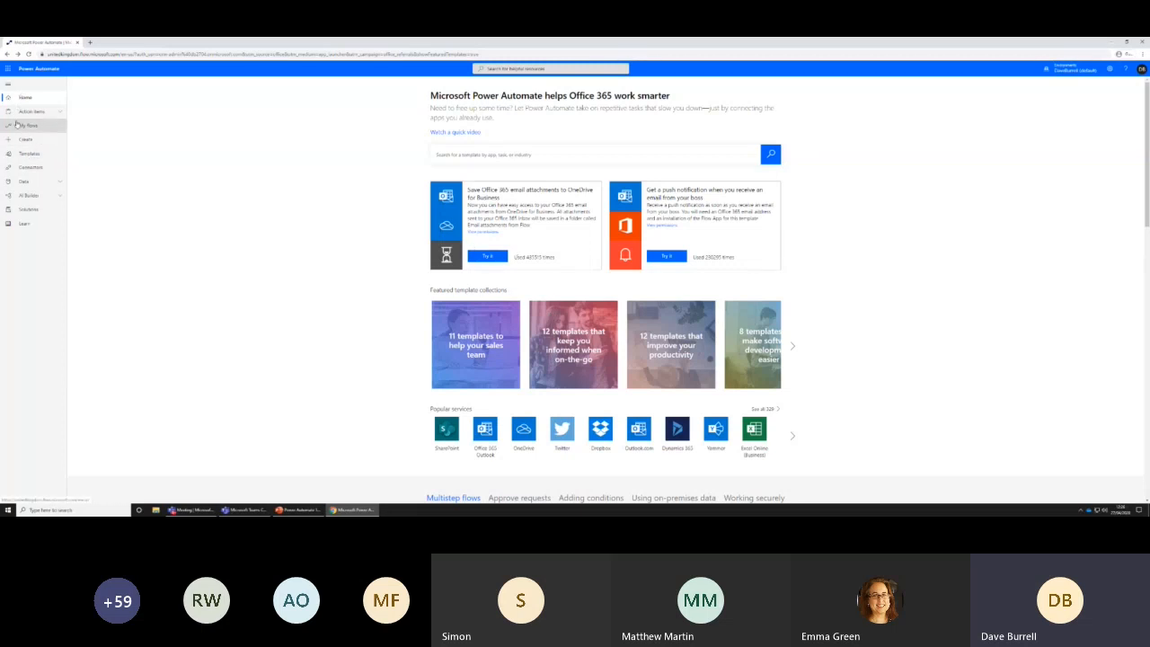
Search the flow templates for "onedrive", view the "Copy files between OneDrive for Business and SharePoint" template and return to the template gallery
left_click(28, 155)
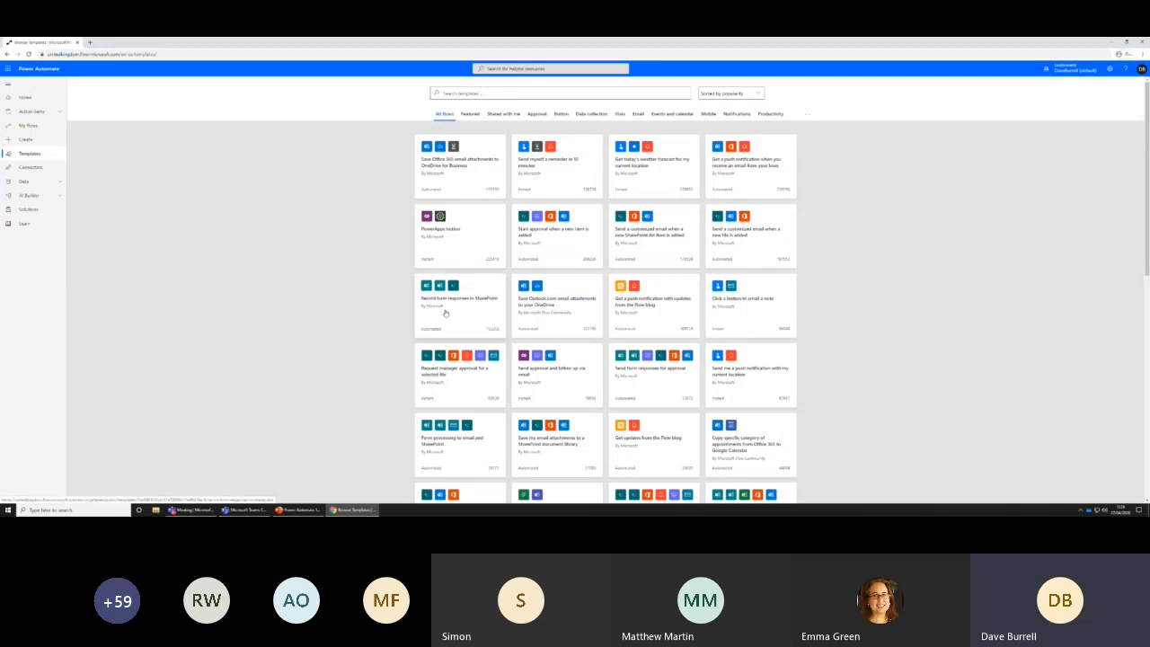
left_click(517, 93)
type("onedrive")
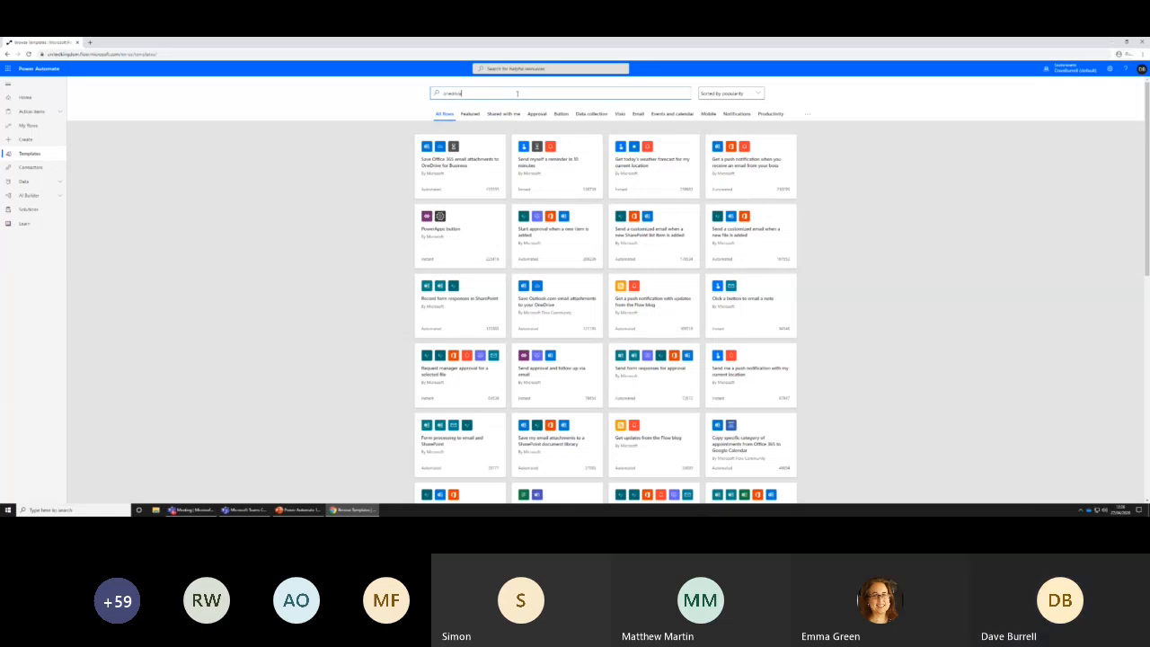
key("Return")
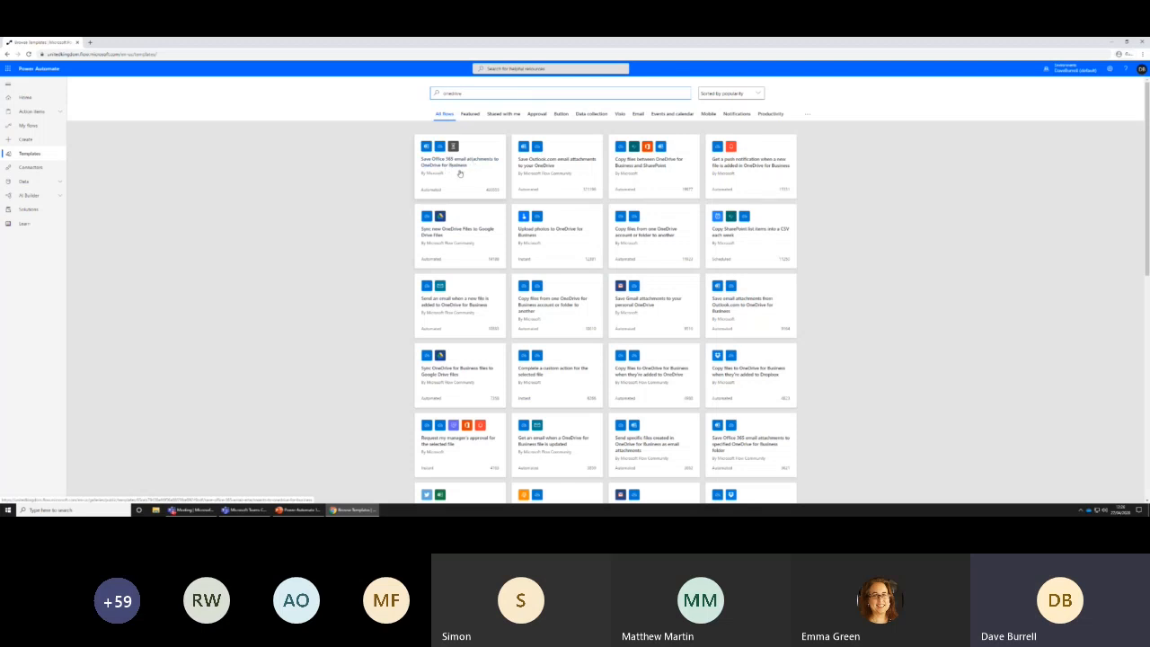
left_click(648, 180)
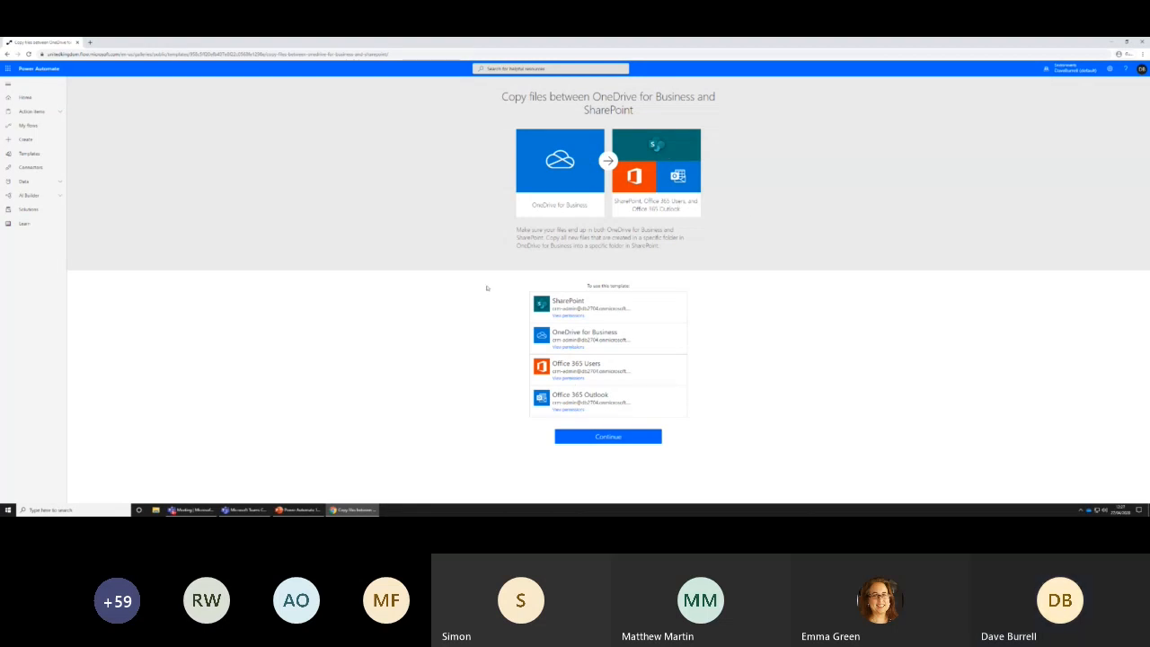
left_click(8, 54)
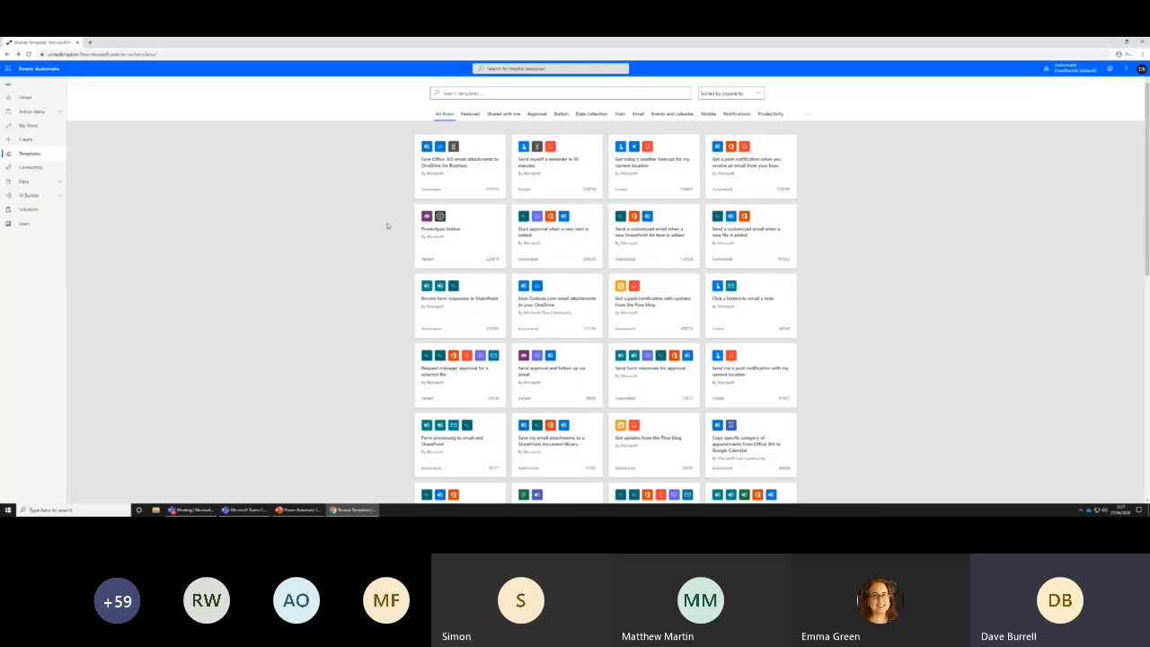
View the Button and Data collection template categories and return to the Power Automate home page
left_click(559, 114)
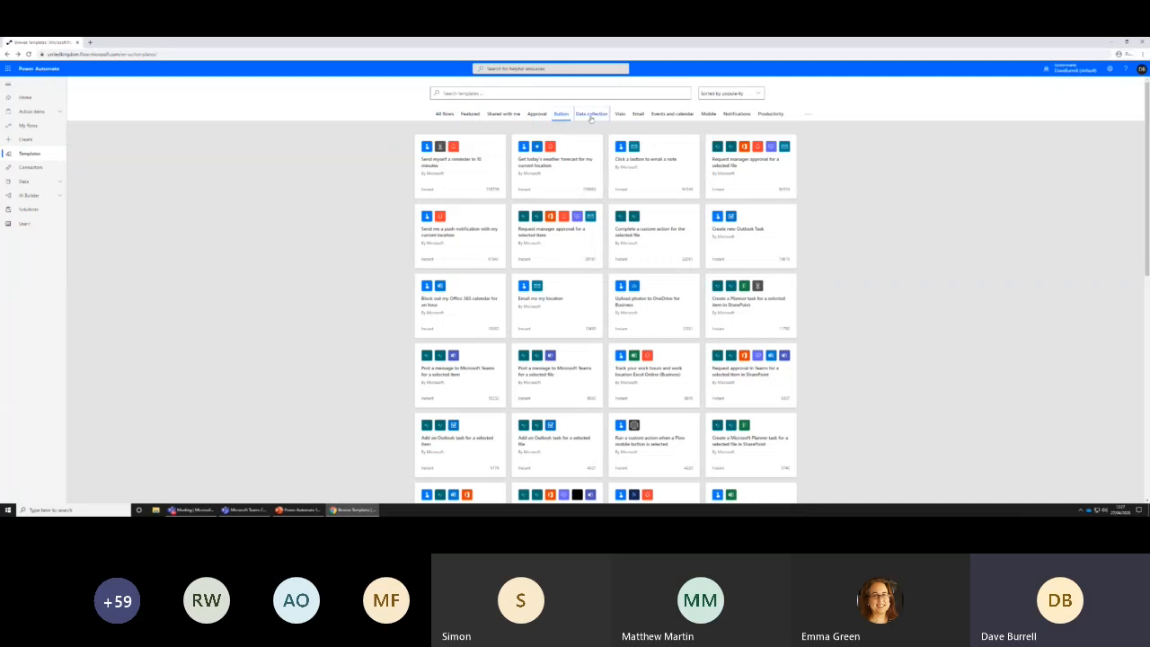
left_click(590, 114)
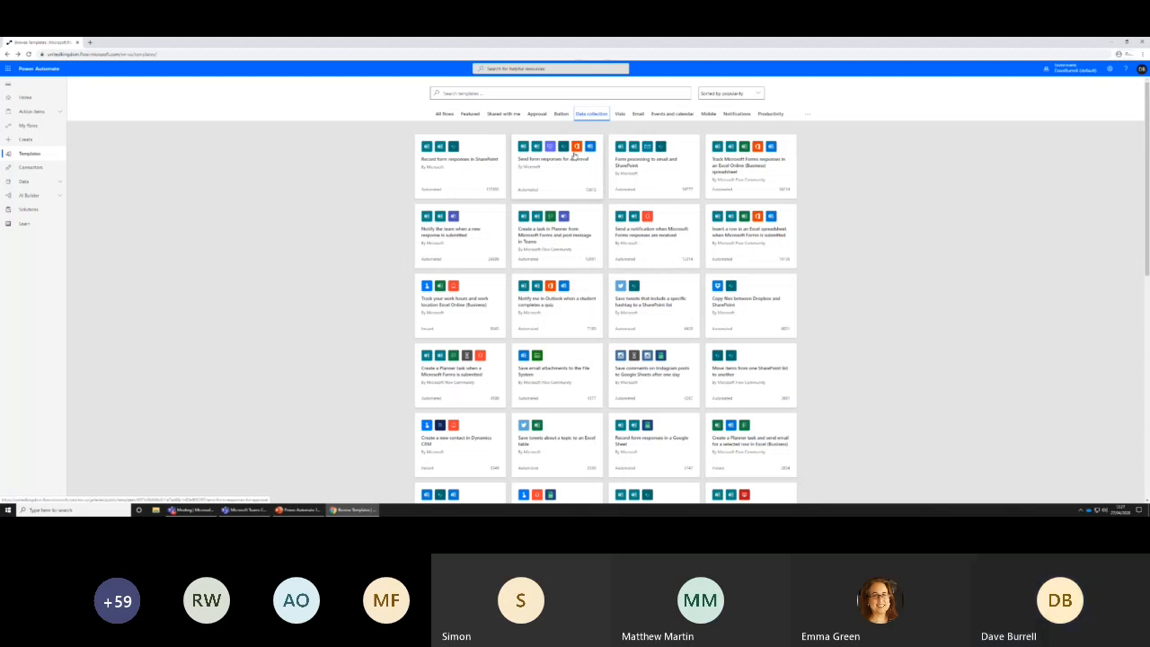
left_click(27, 97)
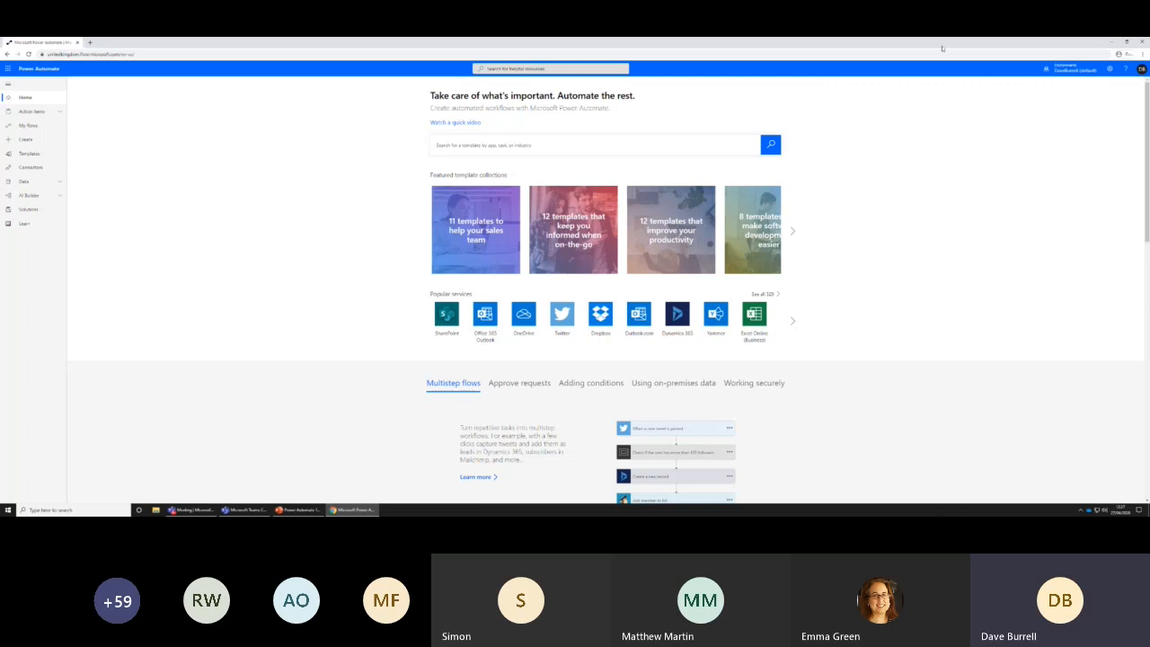
Enlarge the Power Automate home page to 150% browser zoom
left_click(1142, 54)
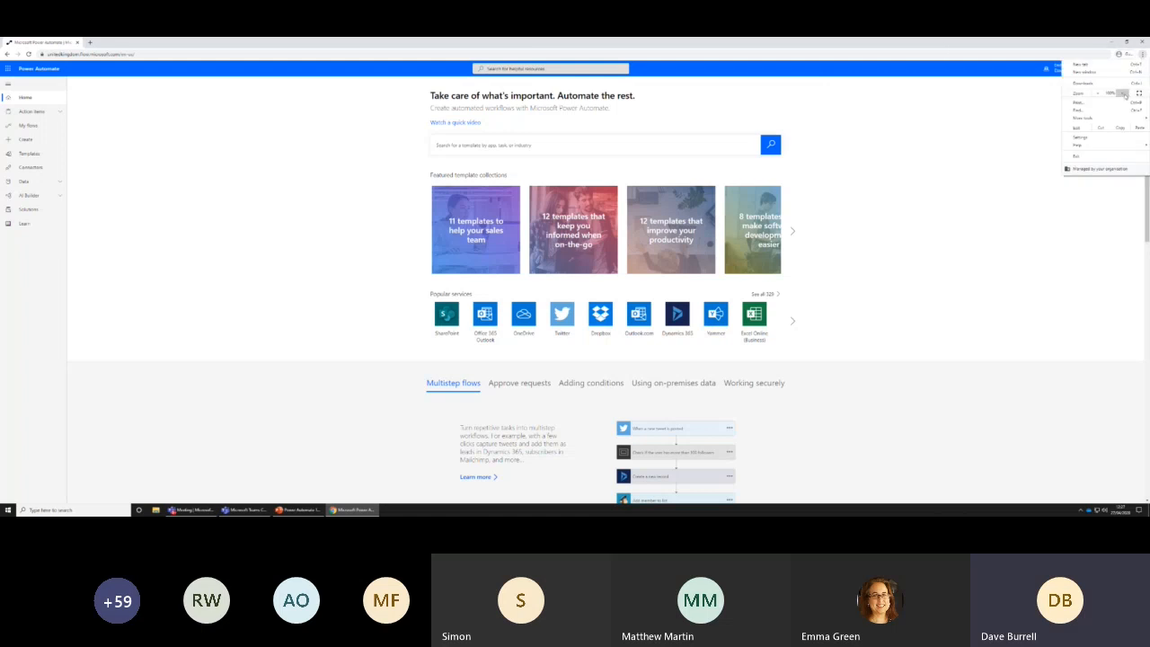
left_click(1124, 94)
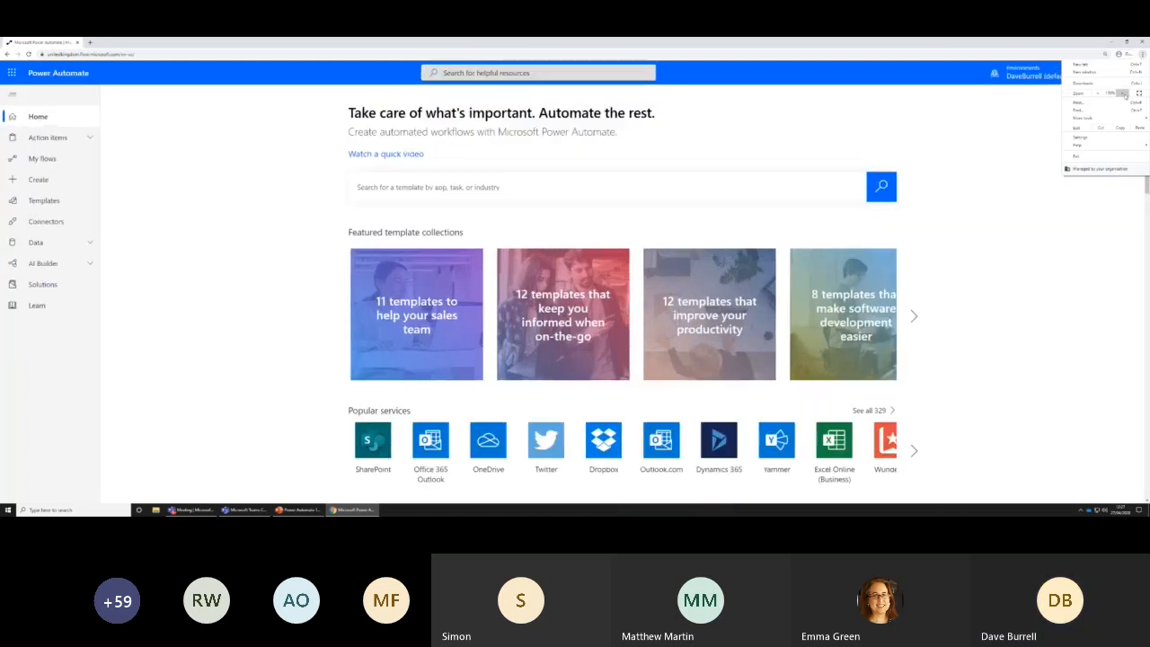
left_click(1045, 242)
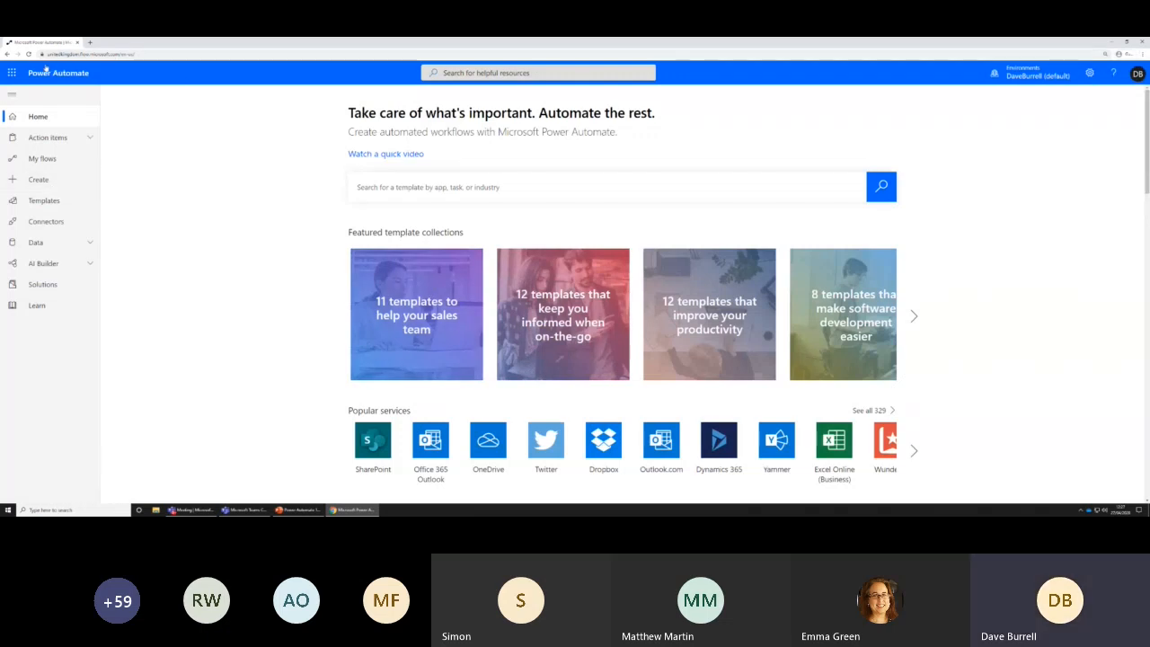
Start a blank automated flow and name it "Onedrive file created"
left_click(38, 182)
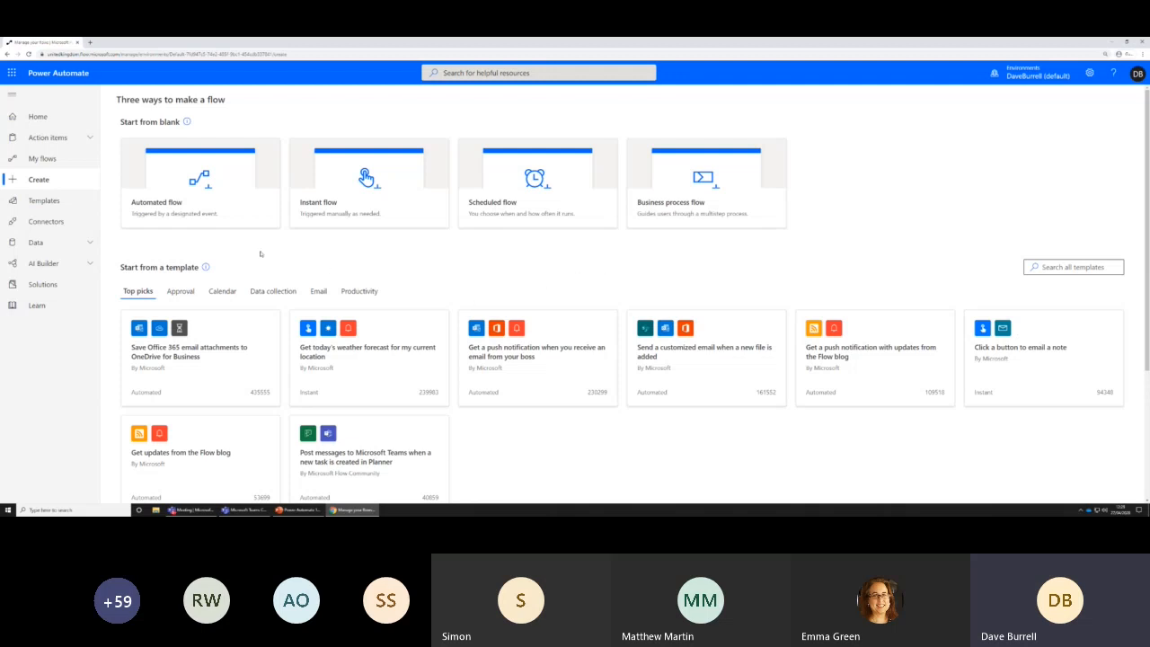
left_click(196, 215)
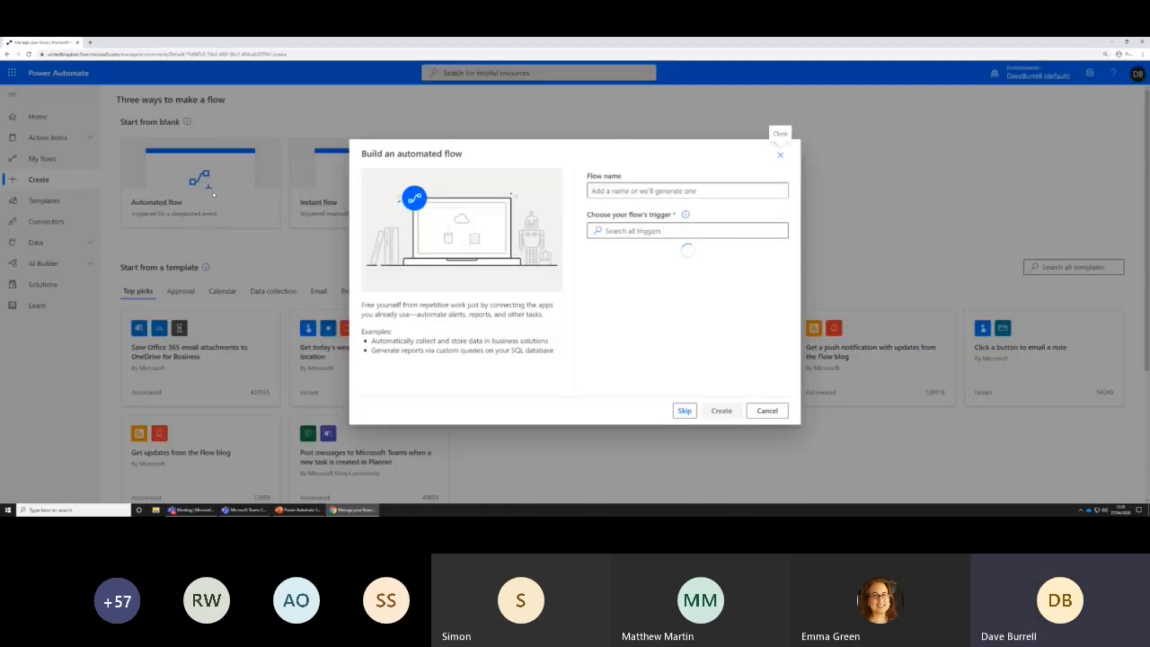
left_click(622, 192)
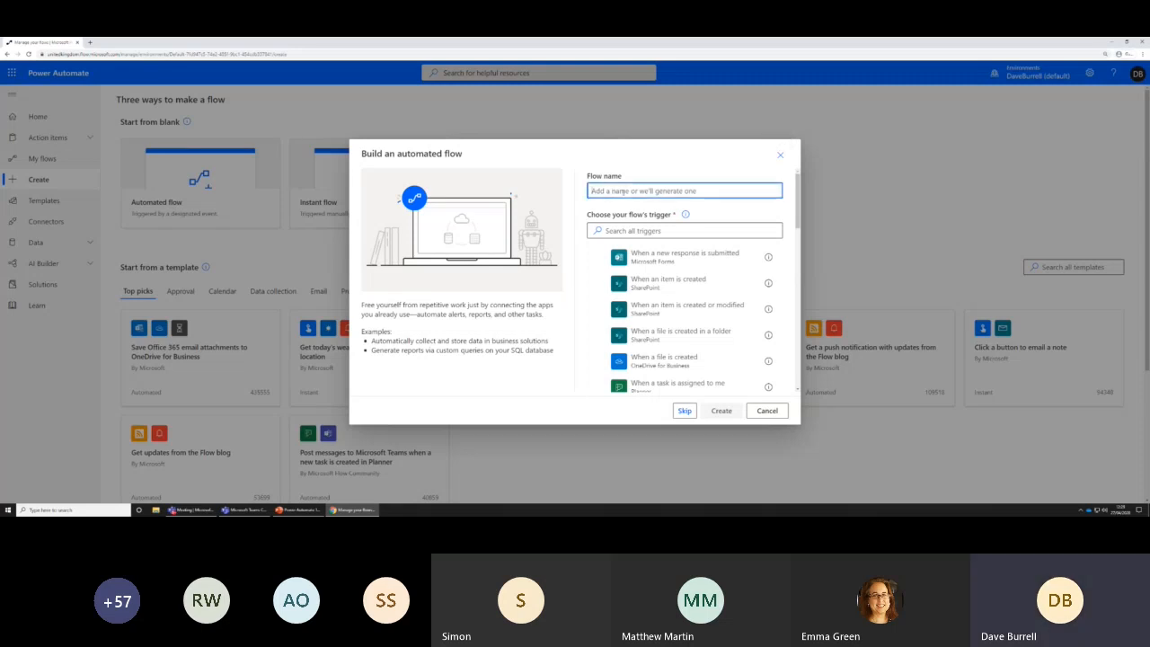
type("Onedrive f")
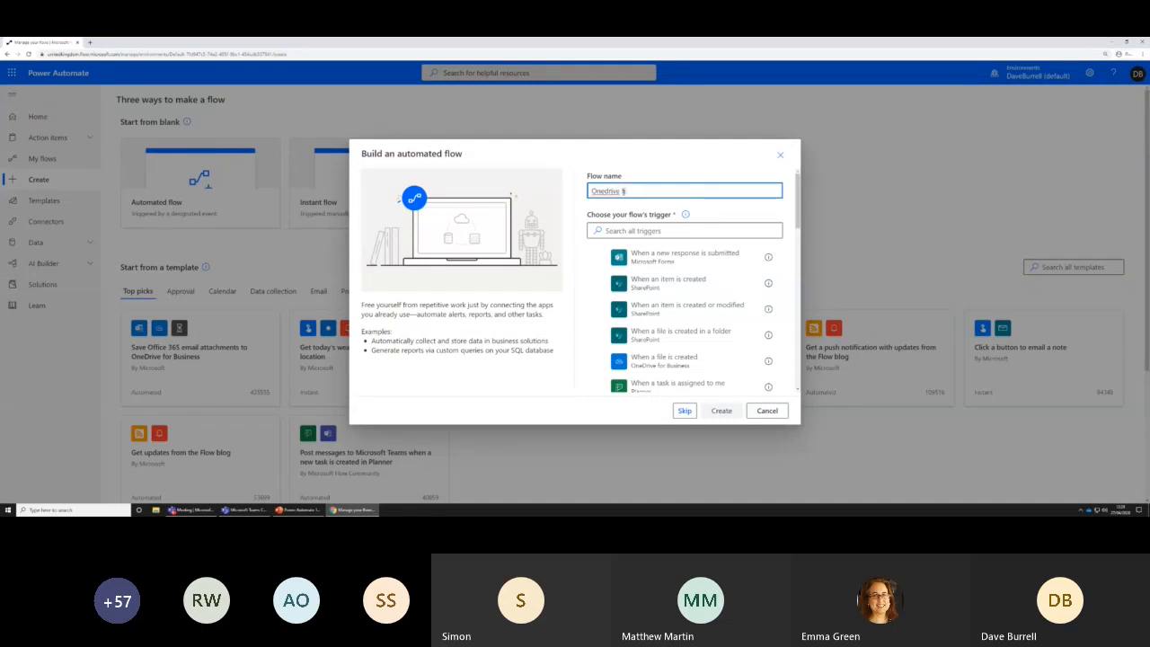
type("ile created")
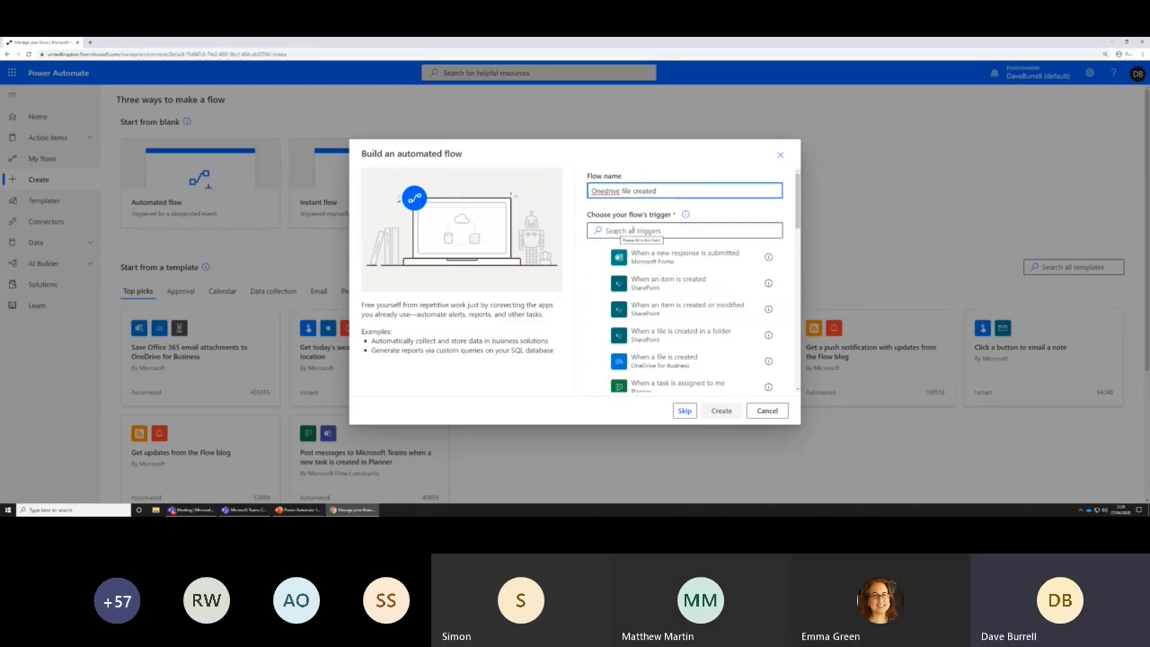
Search the triggers for "onedrive" and create the flow with the OneDrive trigger "When a file is created"
left_click(637, 230)
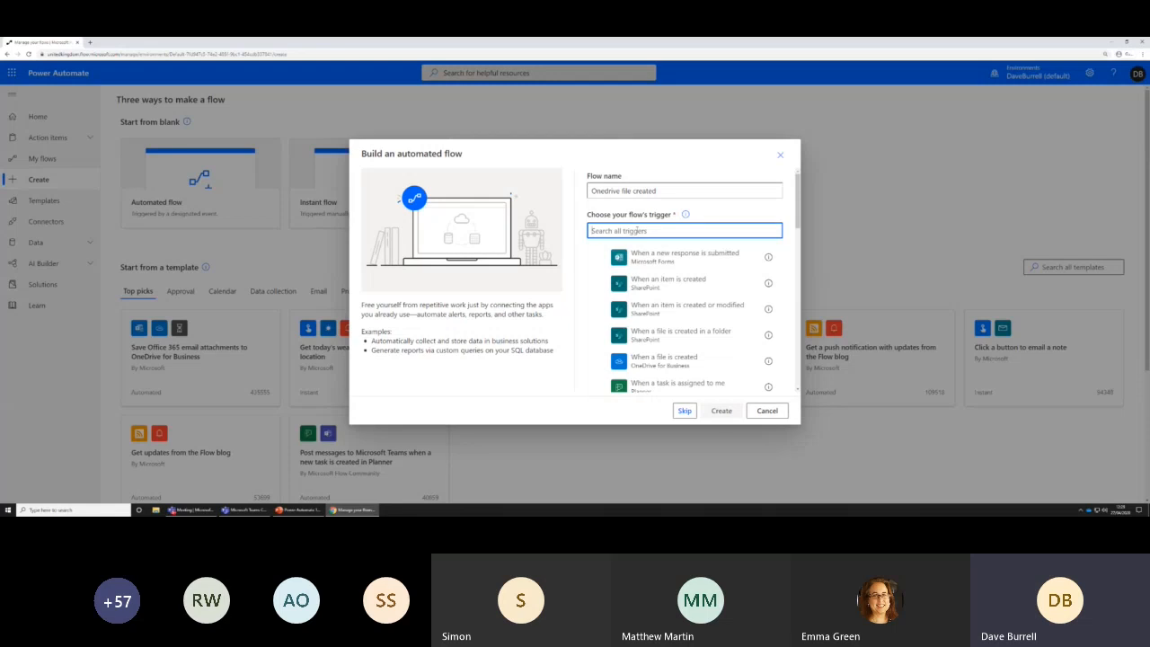
type("onedrive")
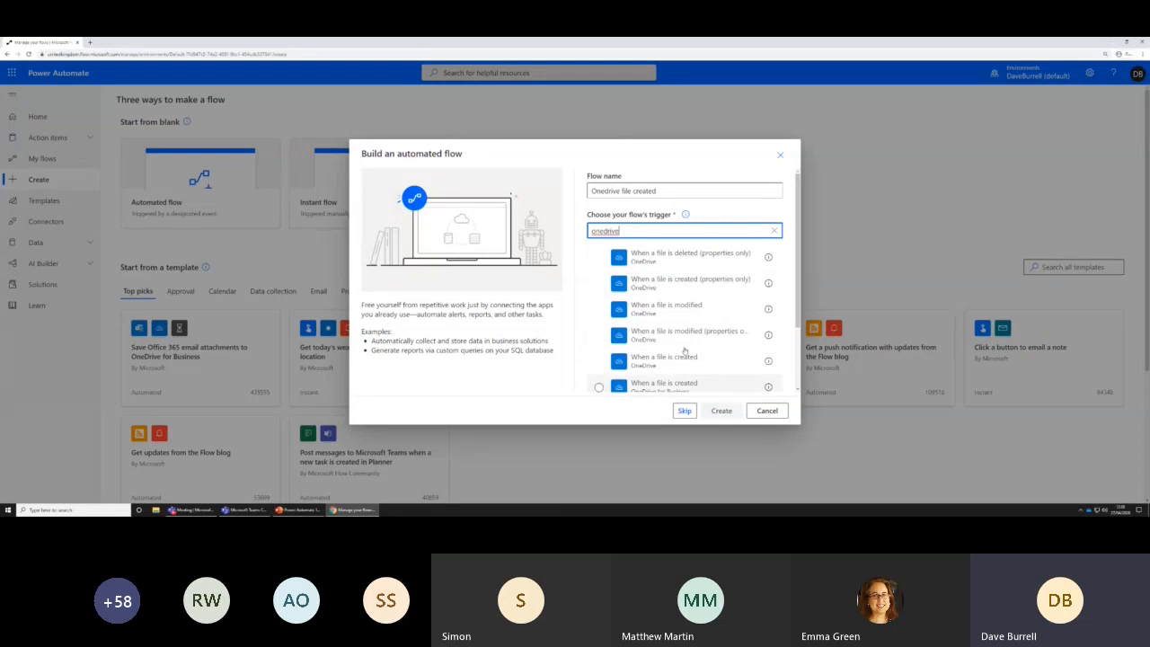
scroll(689, 319, "down", 1)
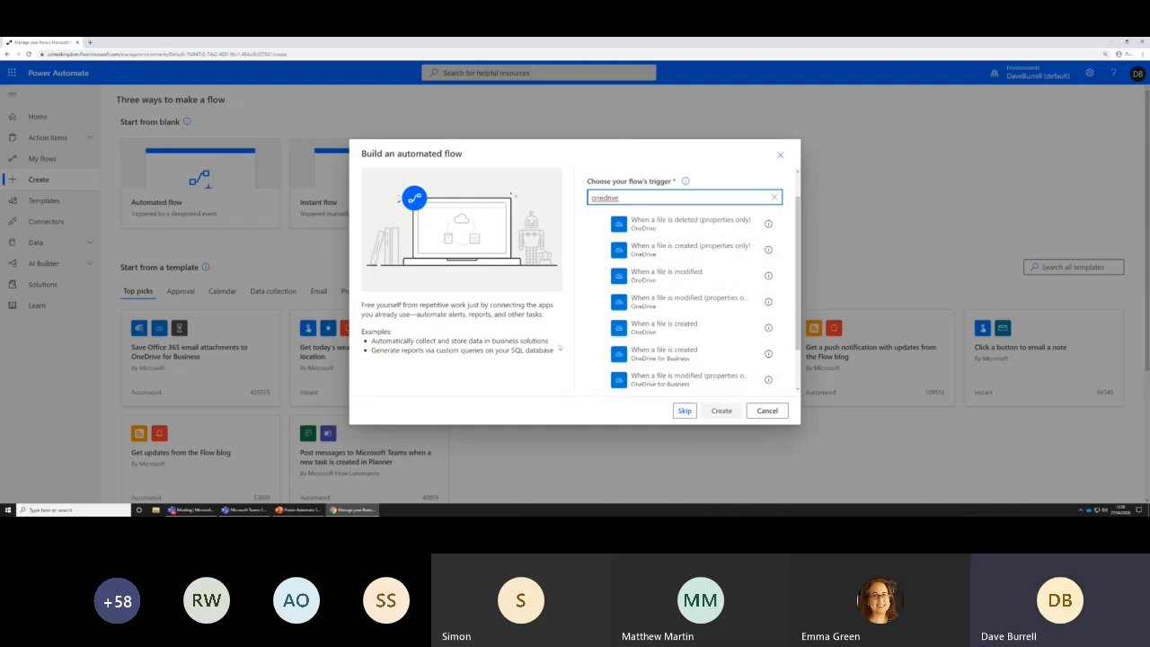
left_click(640, 334)
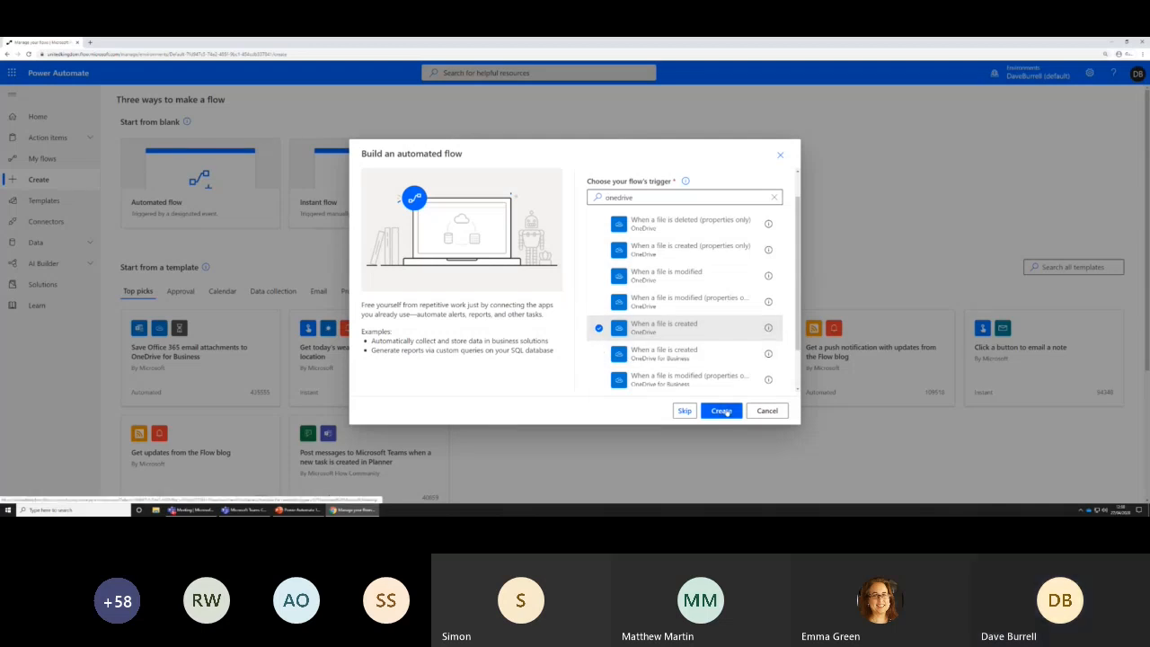
left_click(724, 411)
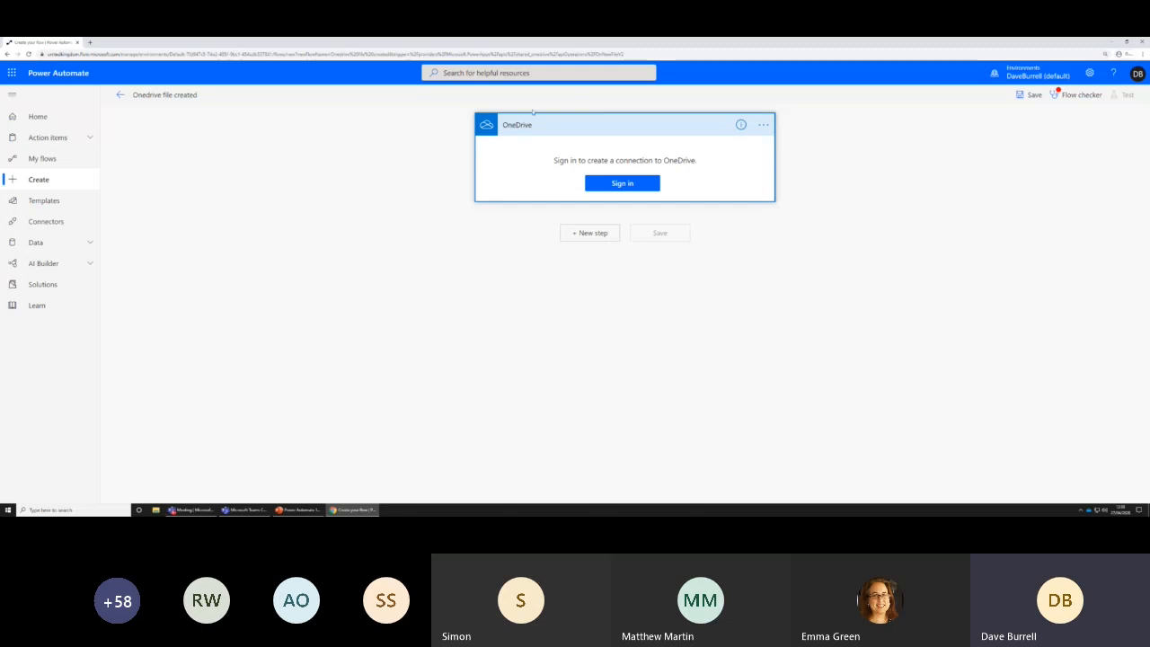
Try to sign in to the OneDrive connection with the account's e-mail address, and leave the flow without saving
left_click(622, 184)
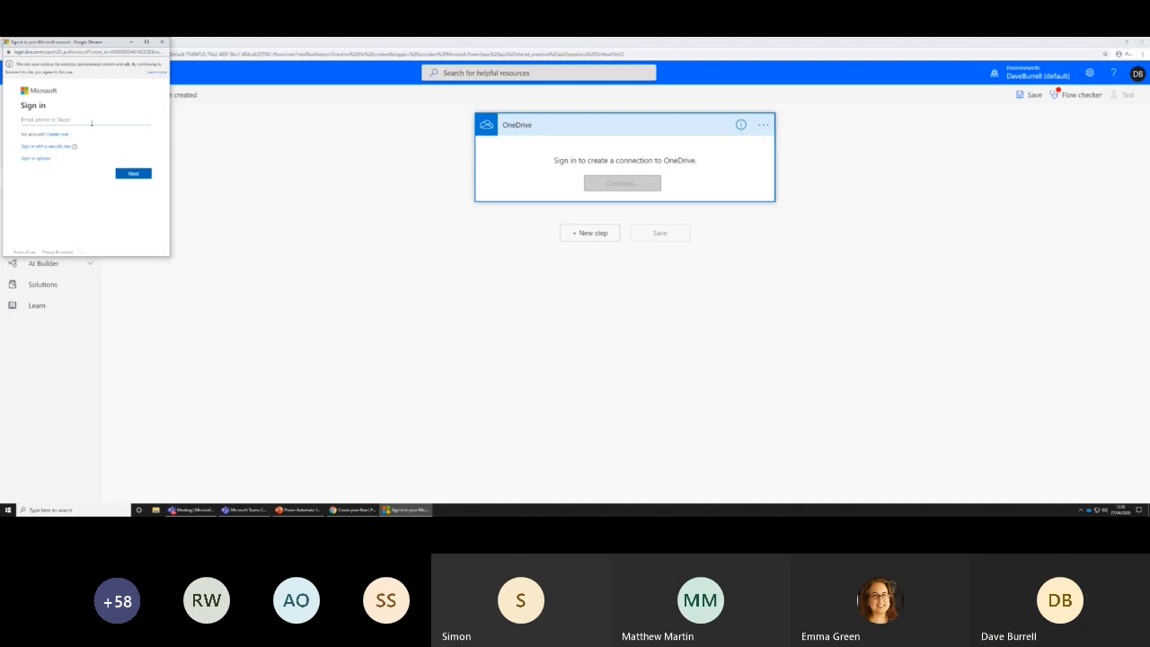
left_click(122, 174)
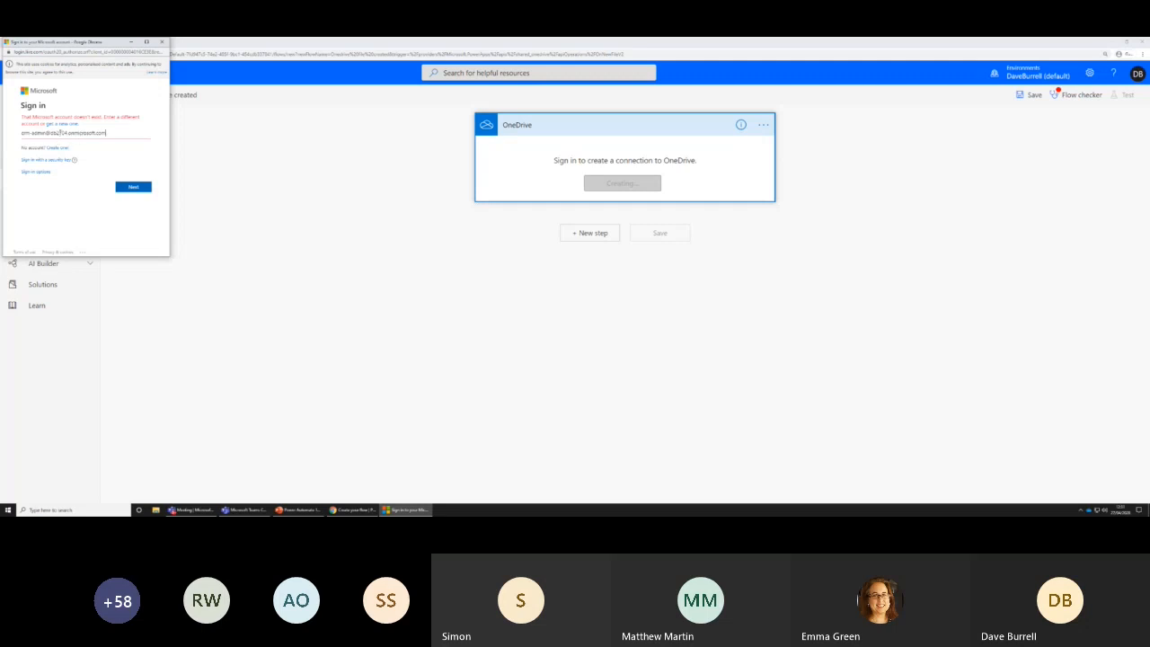
left_click(163, 41)
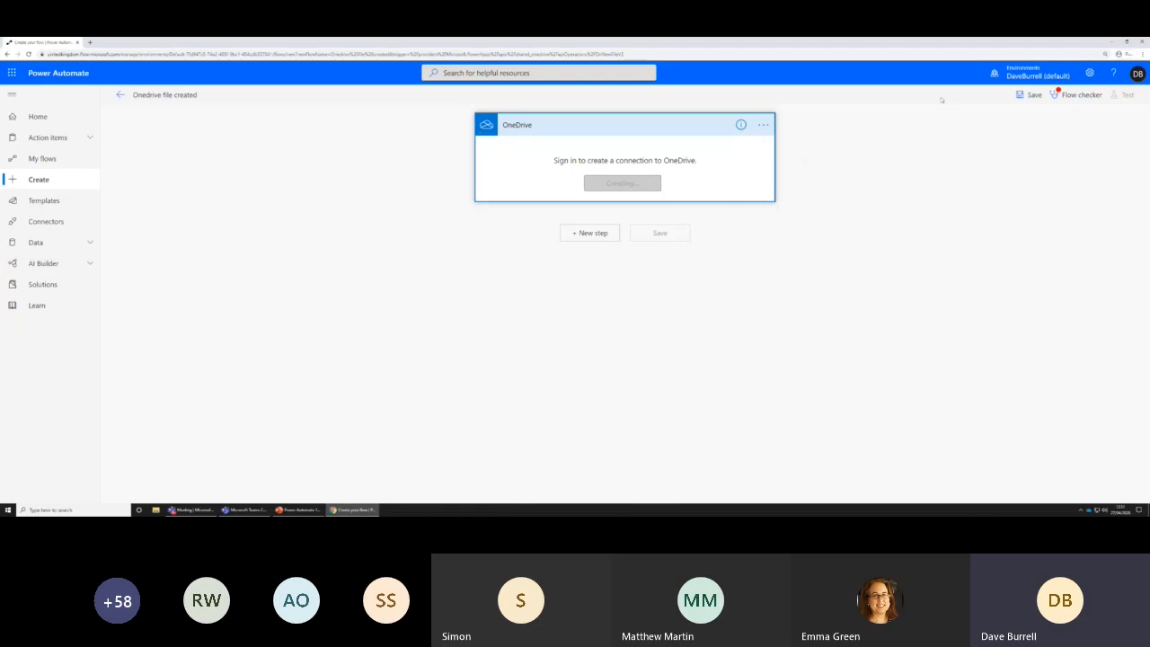
left_click(607, 105)
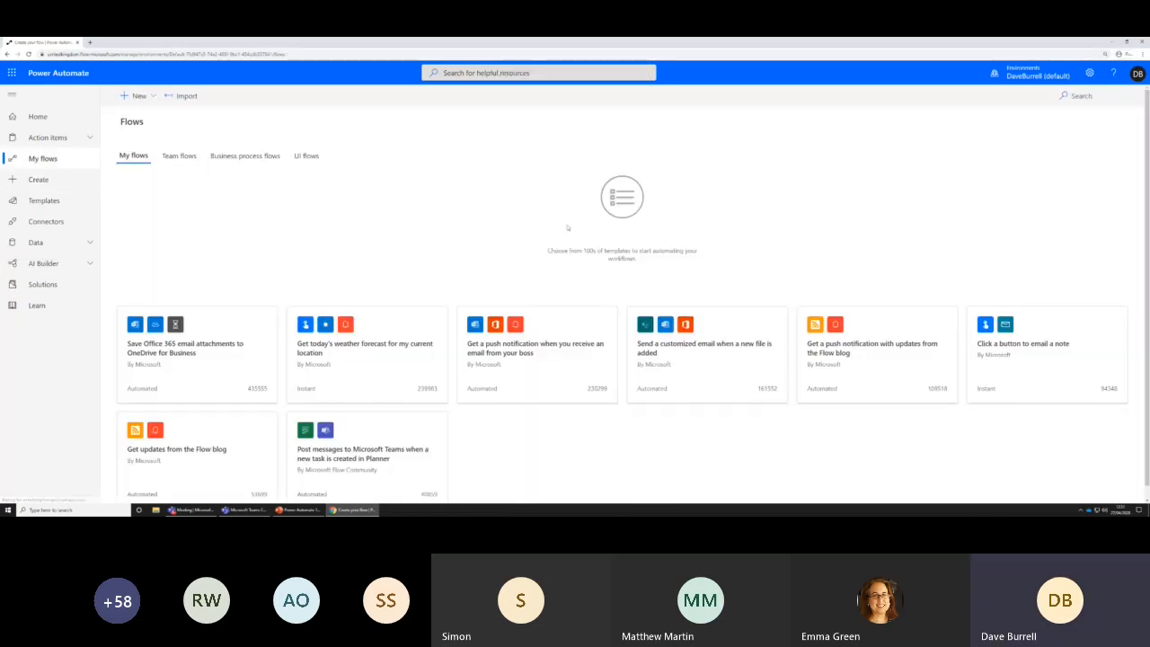
Start a new blank automated flow and name it "Onedrive"
left_click(60, 183)
left_click(215, 193)
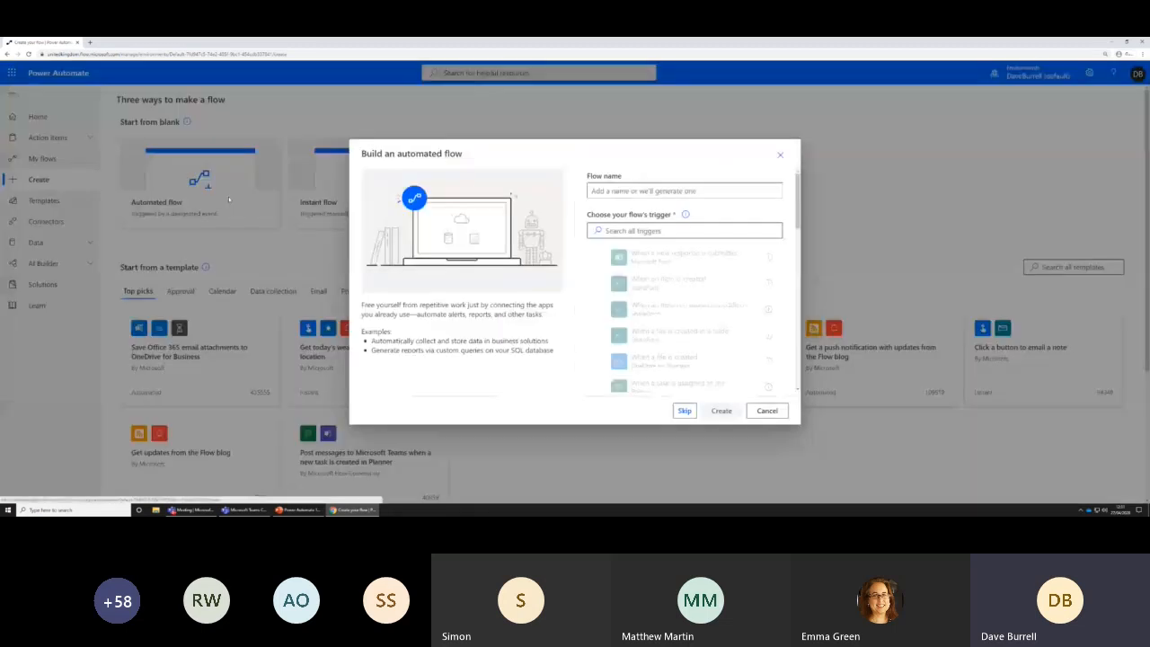
left_click(648, 190)
type("Onedrive")
Search the triggers for "one" and create the flow with the OneDrive for Business trigger "When a file is created"
left_click(671, 231)
type("one")
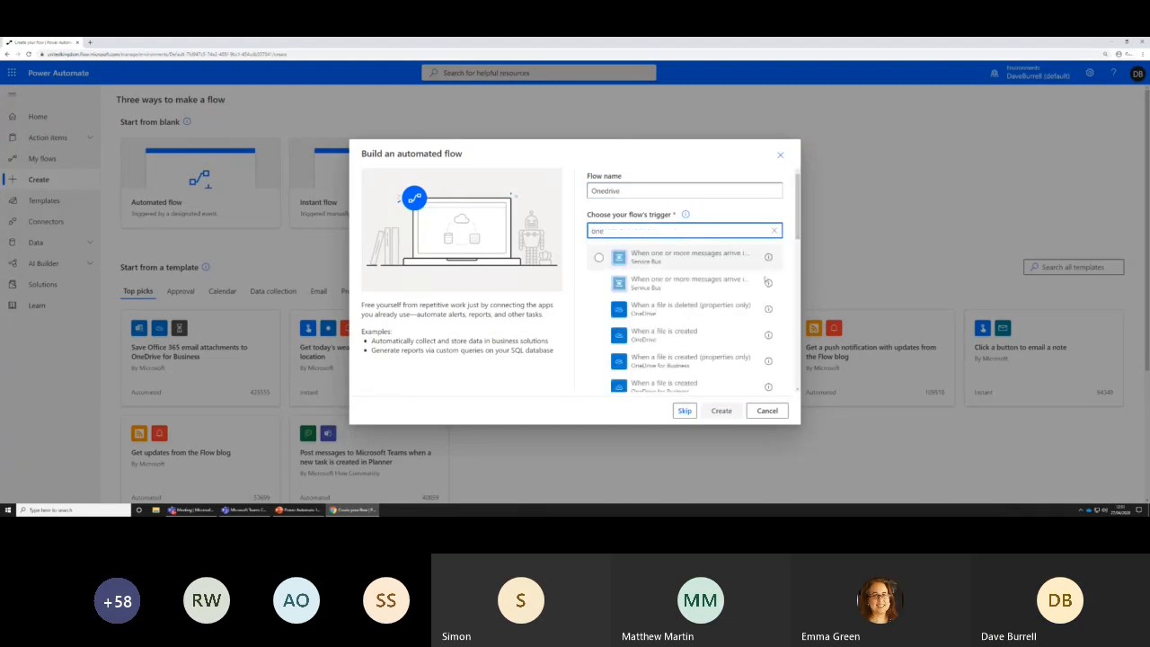
scroll(762, 296, "down", 1)
left_click(743, 353)
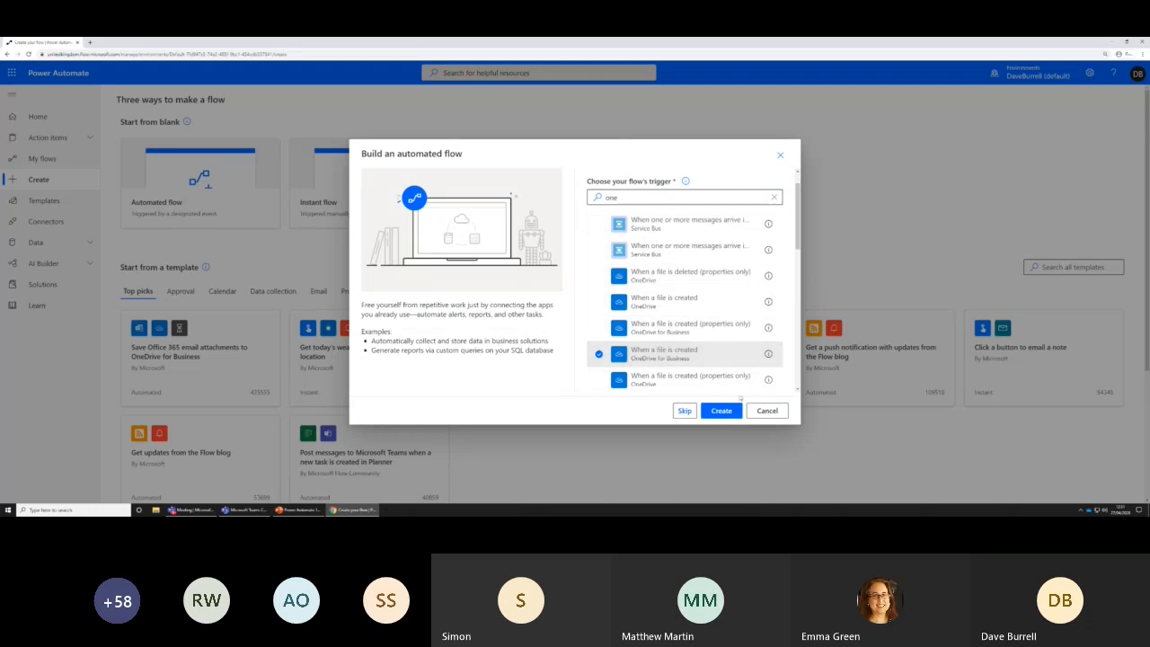
left_click(734, 409)
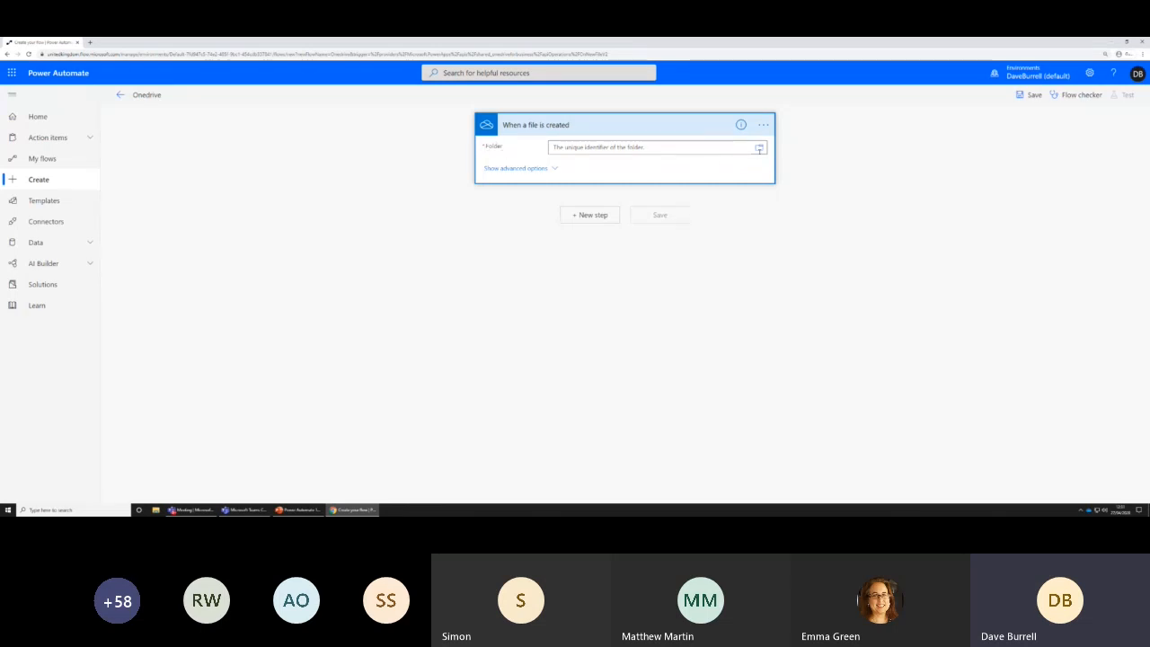
Browse the OneDrive for Business folders and set the trigger's folder to Root
left_click(759, 148)
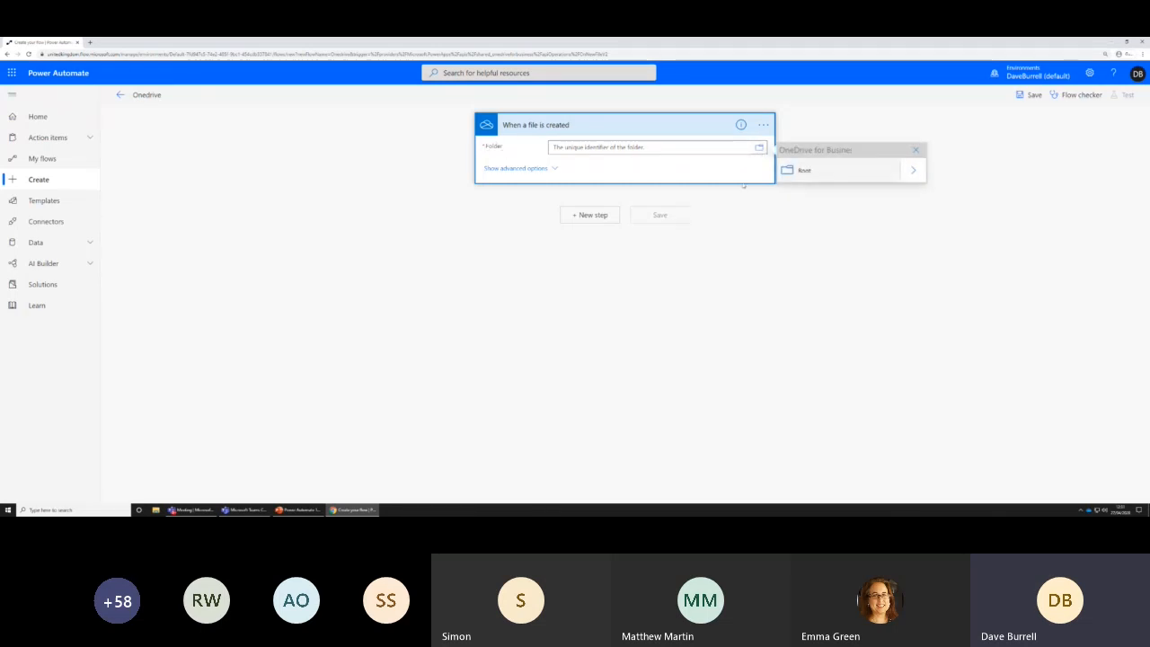
left_click(912, 170)
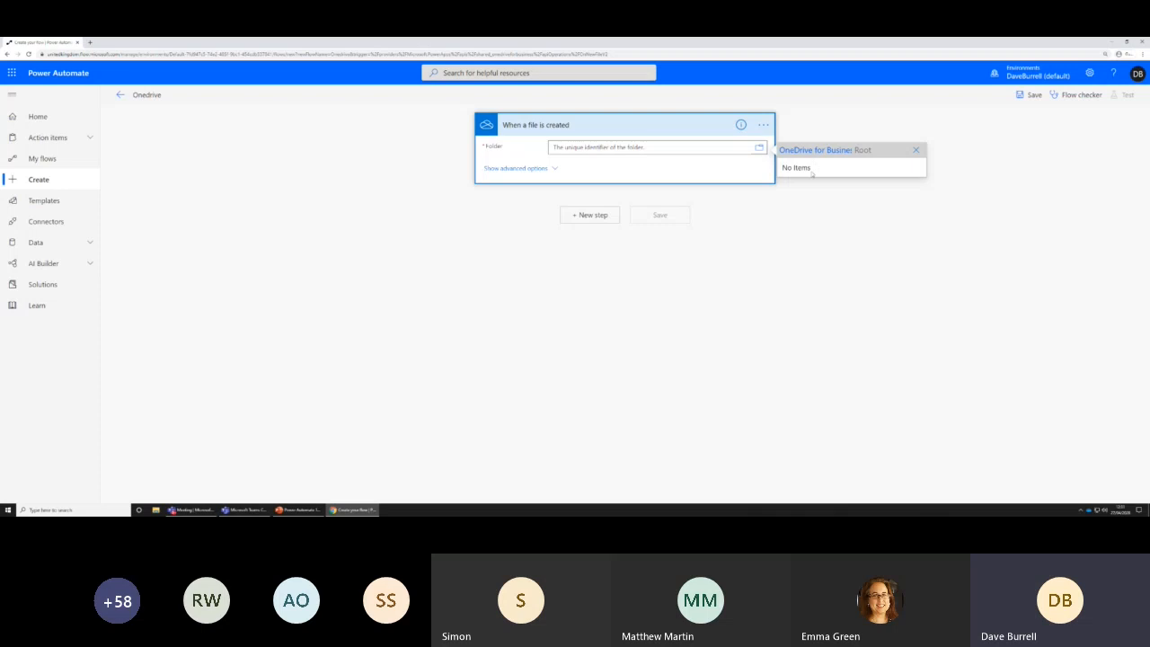
left_click(809, 151)
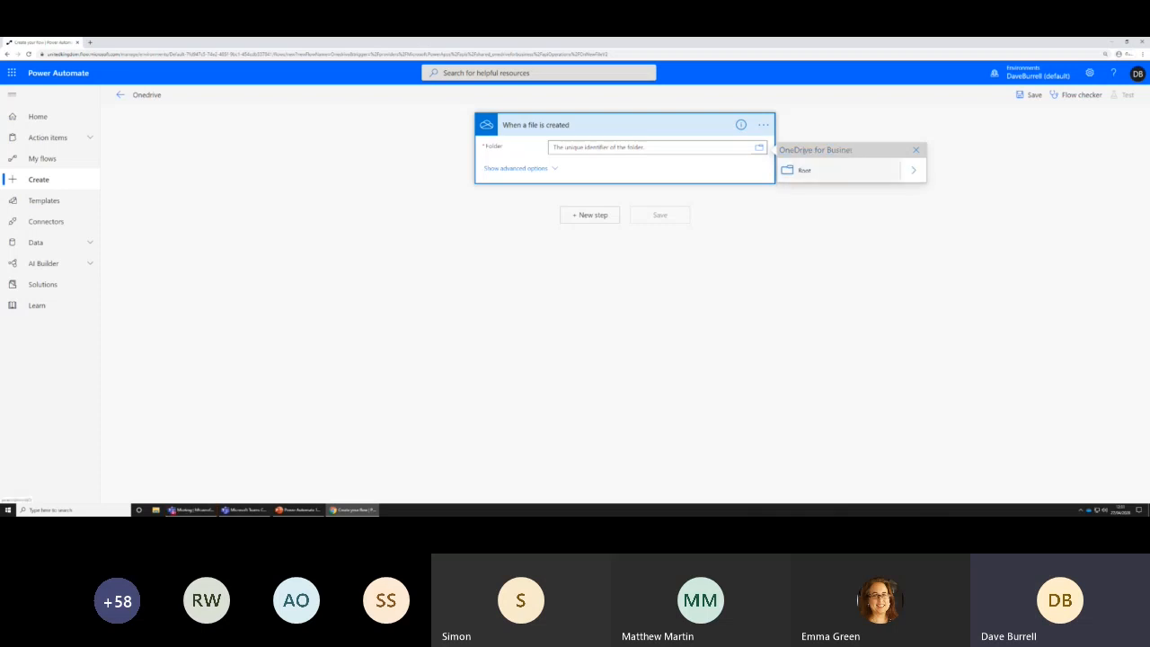
left_click(800, 172)
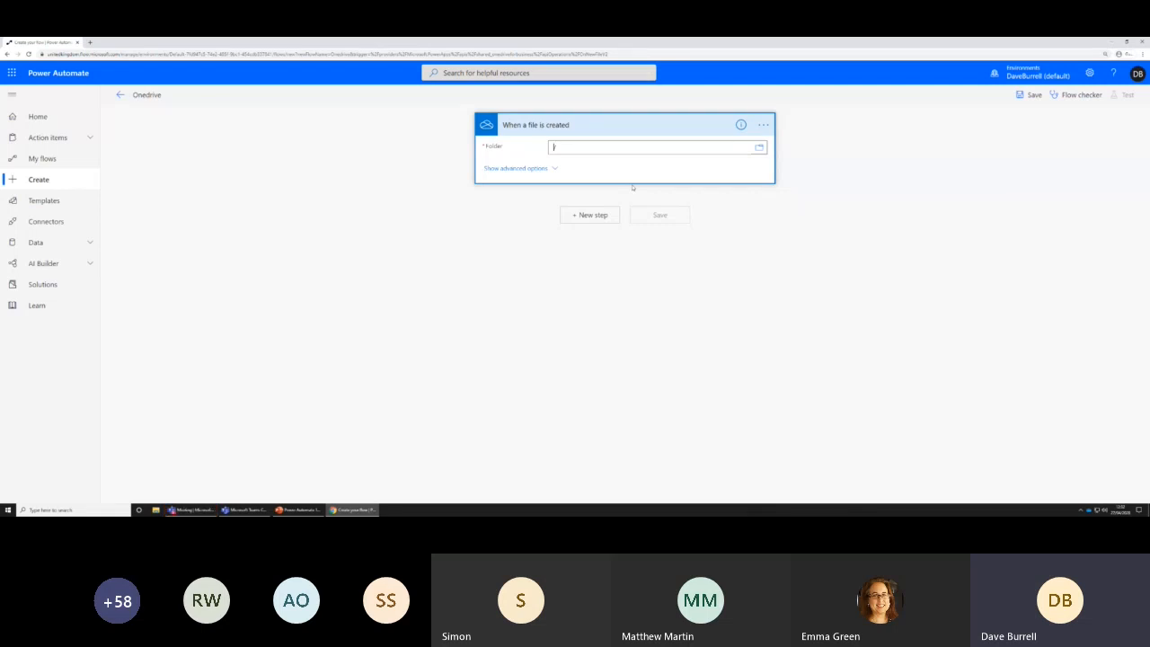
Show the trigger's advanced options and examine the choices for Include subfolders and Infer Content Type
left_click(554, 168)
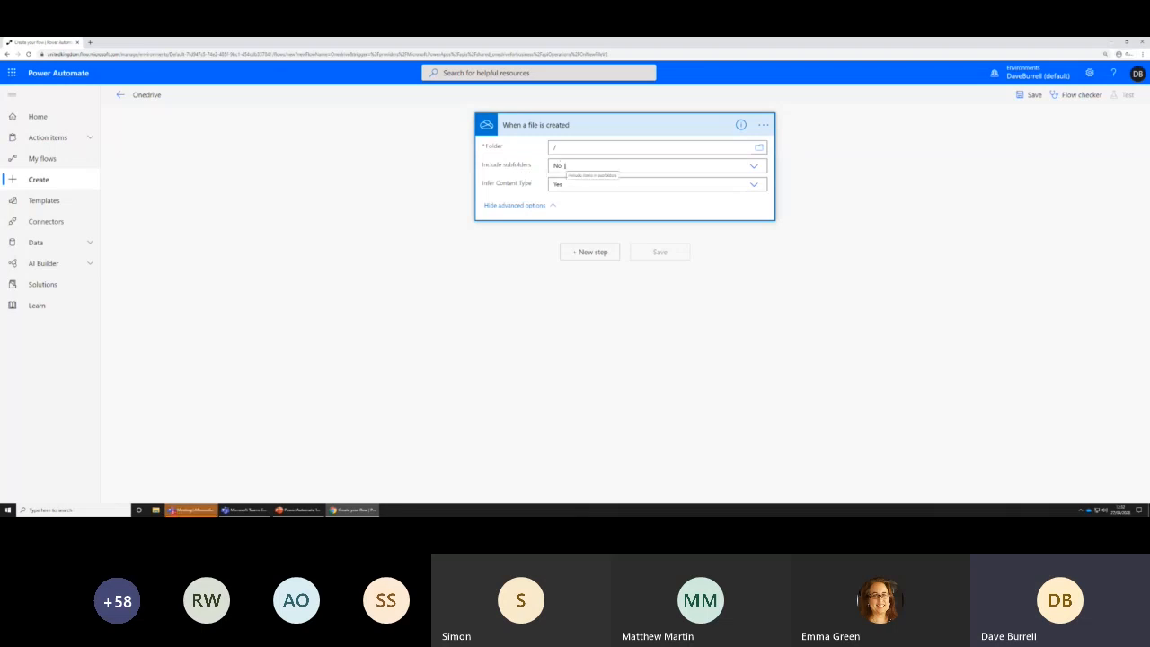
left_click(753, 167)
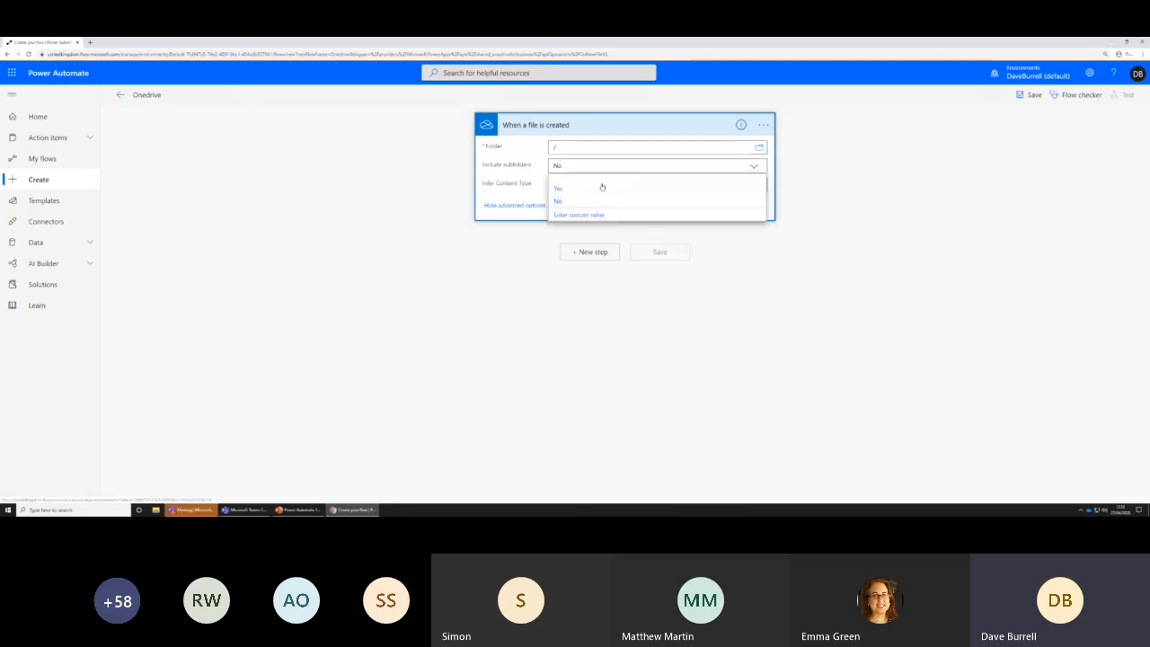
left_click(500, 162)
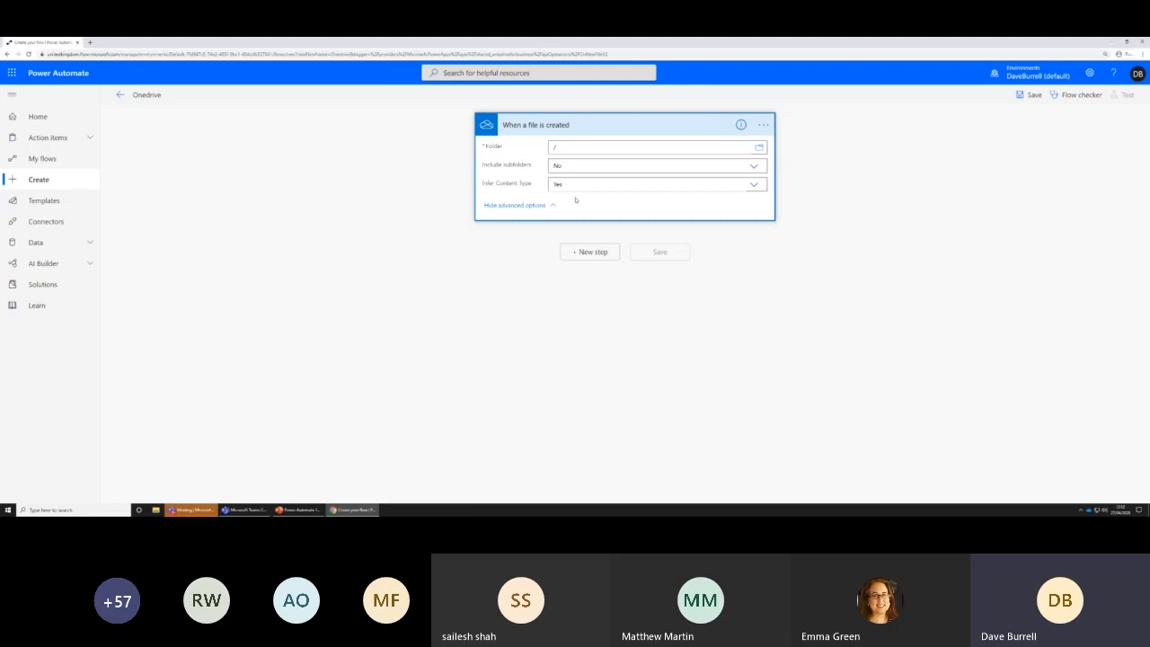
left_click(754, 186)
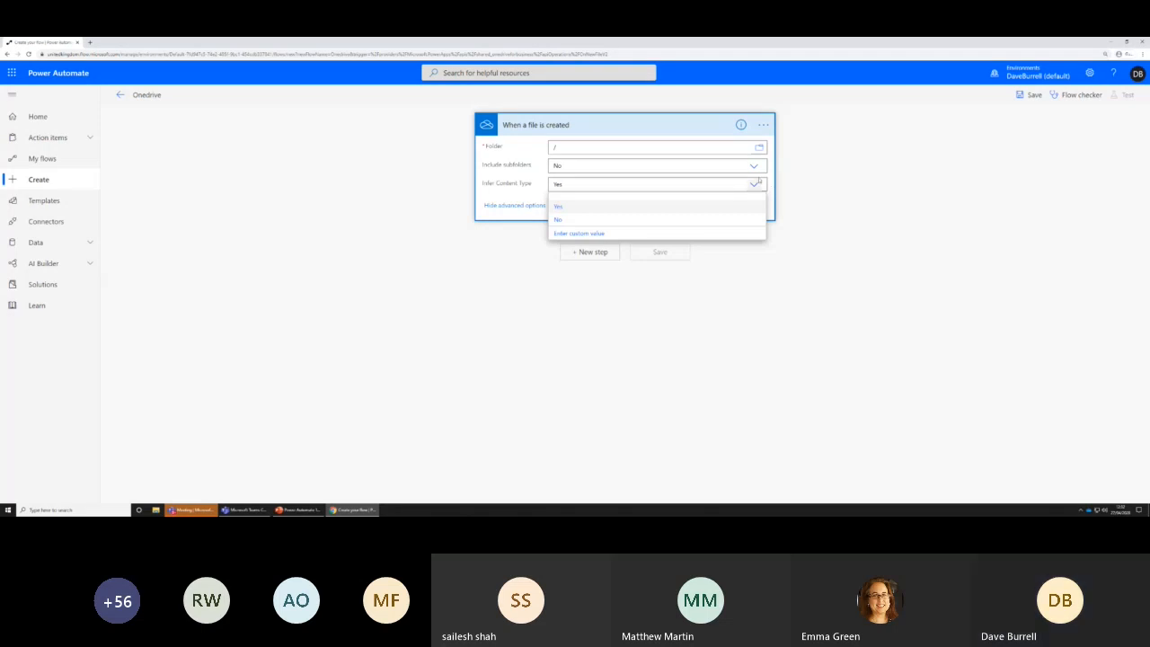
left_click(504, 174)
left_click(583, 186)
left_click(524, 192)
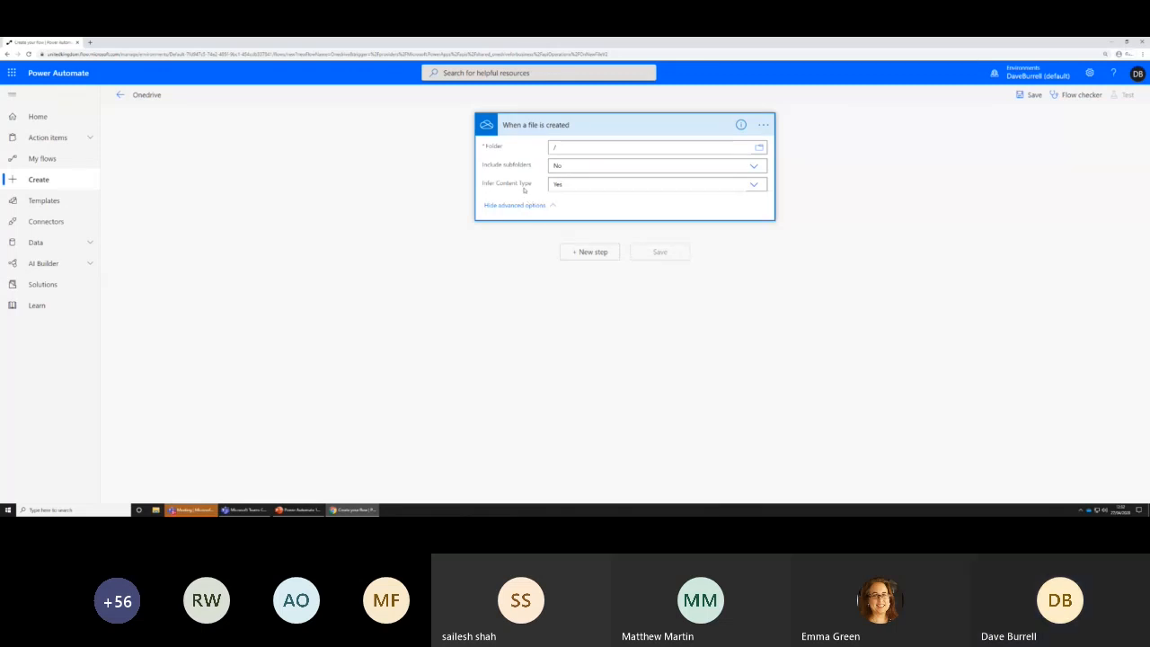
View the trigger's operation description and try to save the flow with only the trigger in it
left_click(741, 125)
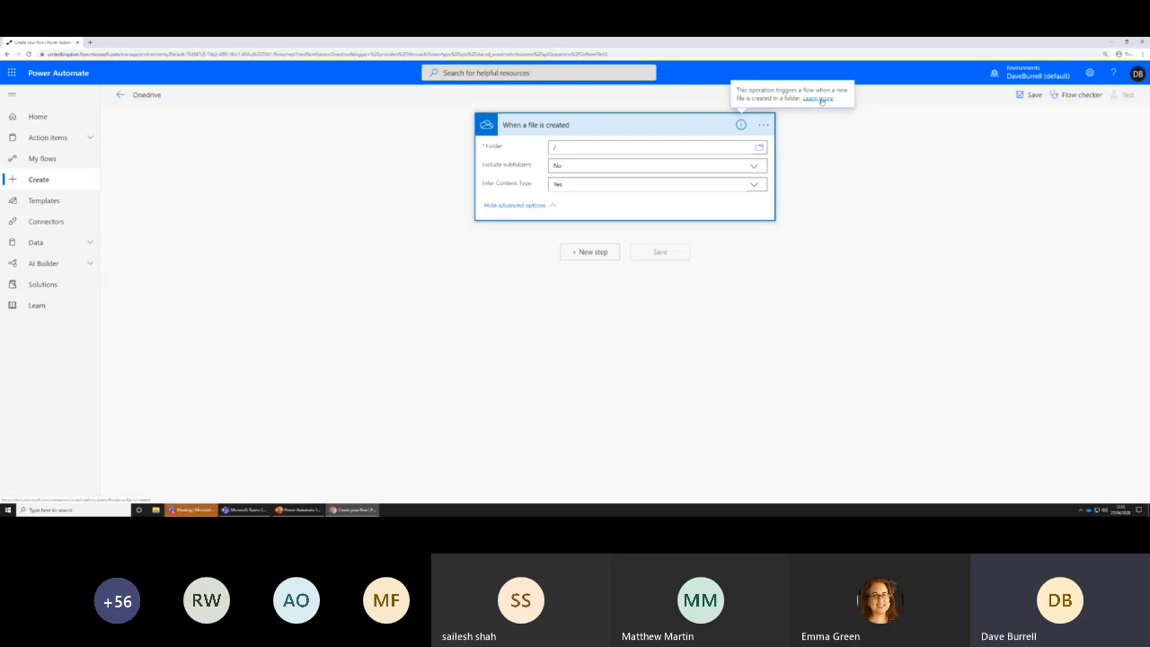
left_click(827, 233)
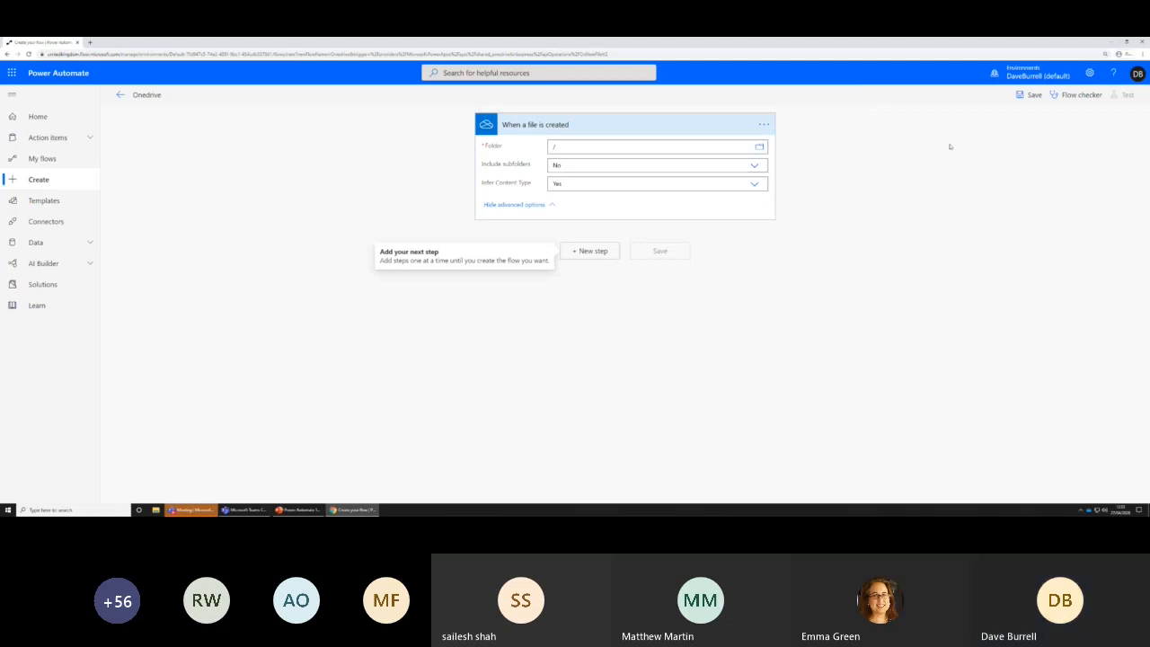
left_click(1031, 94)
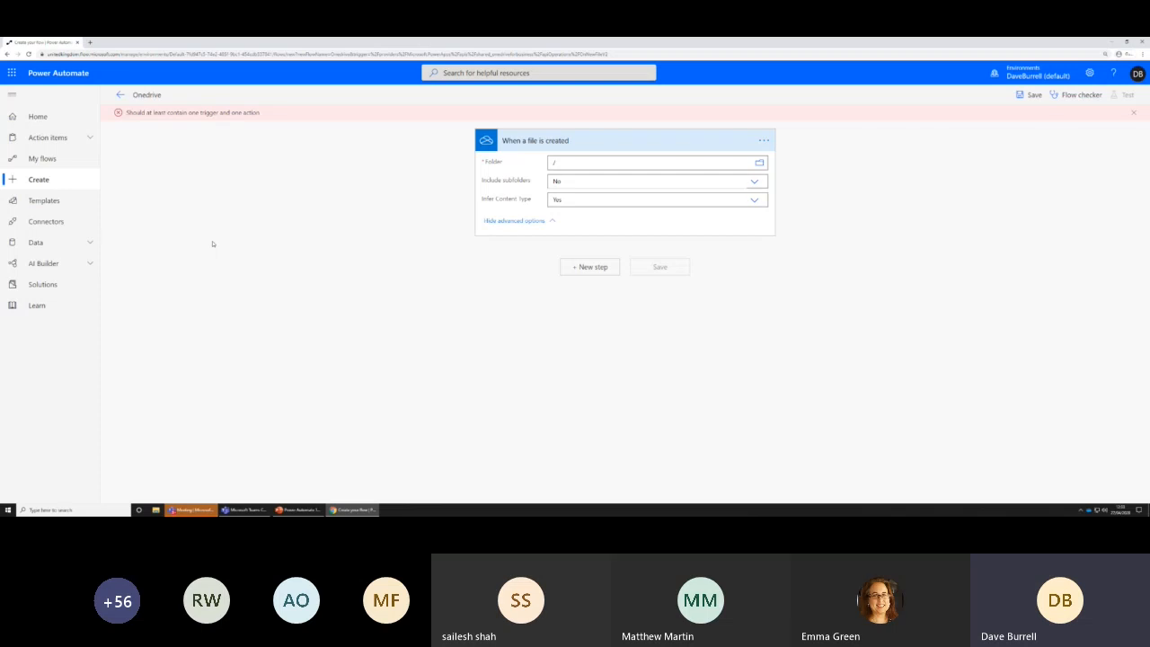
left_click_drag(131, 114, 253, 113)
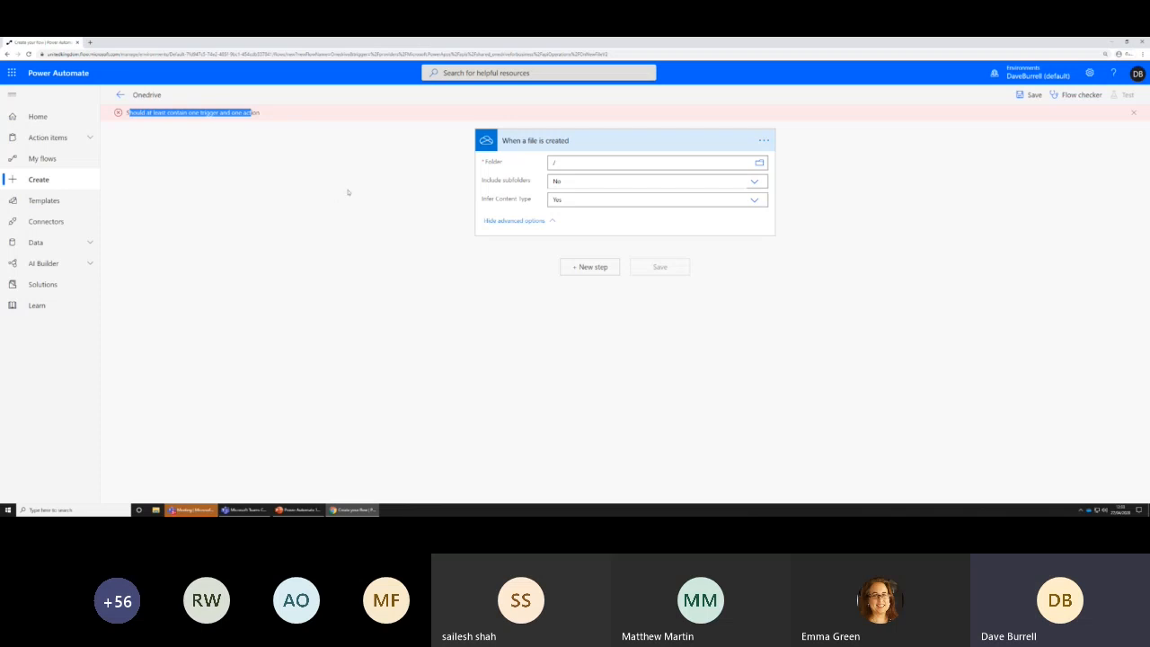
Add a new step, search the connectors for "one" and choose the OneDrive for Business action "Copy file"
left_click(596, 268)
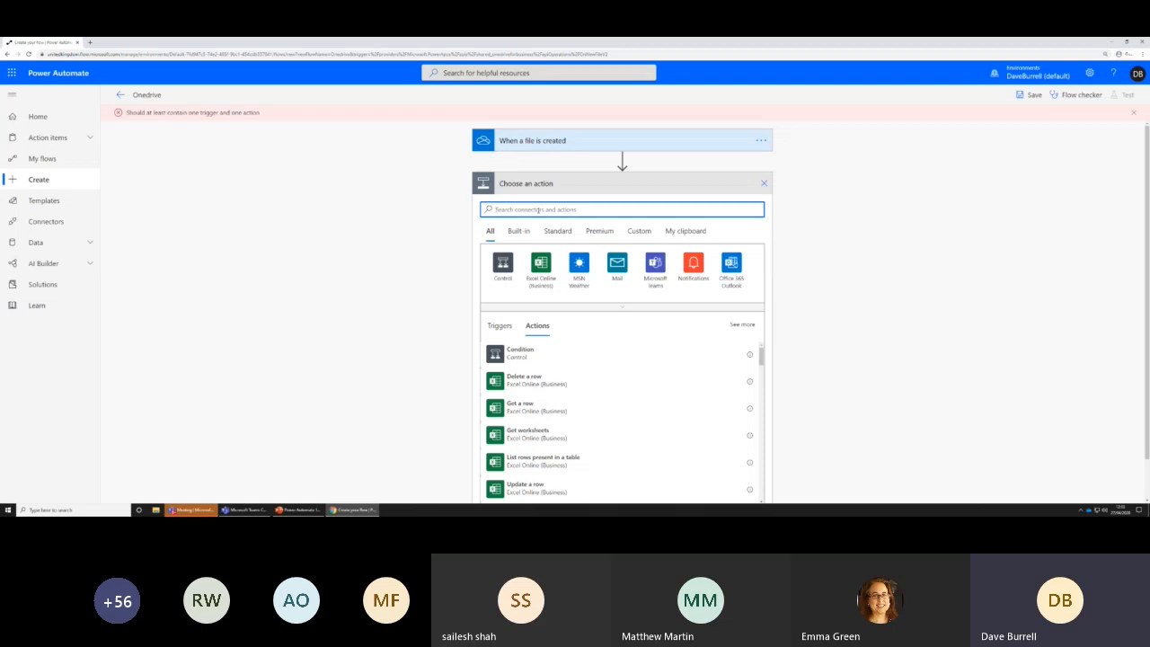
type("one")
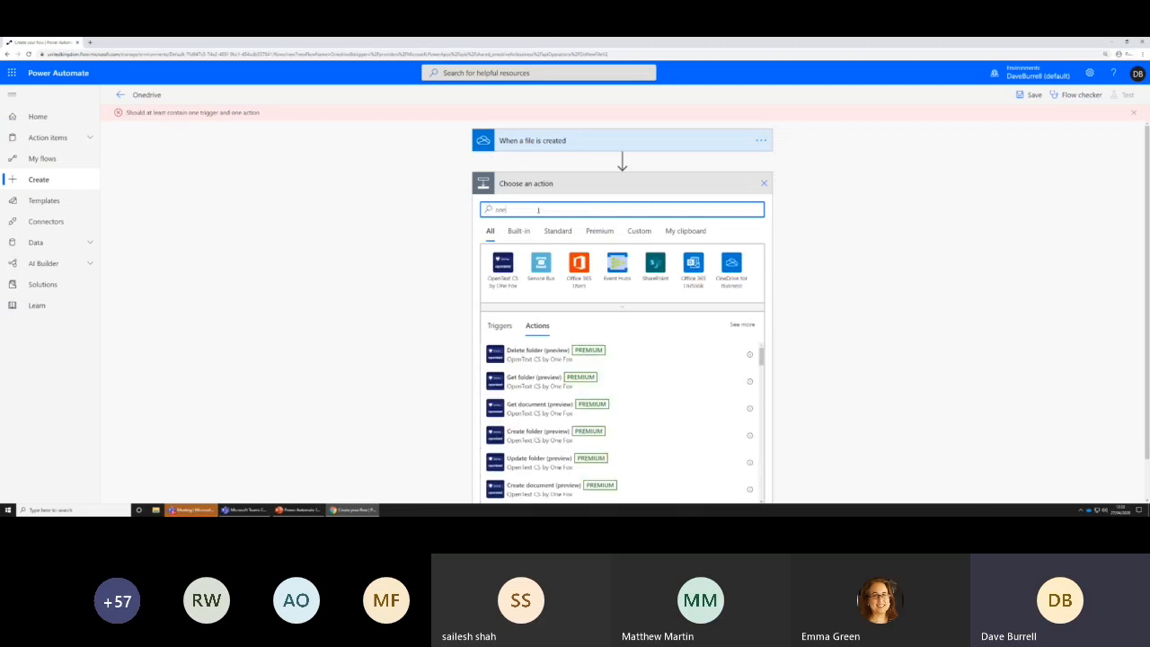
left_click(725, 270)
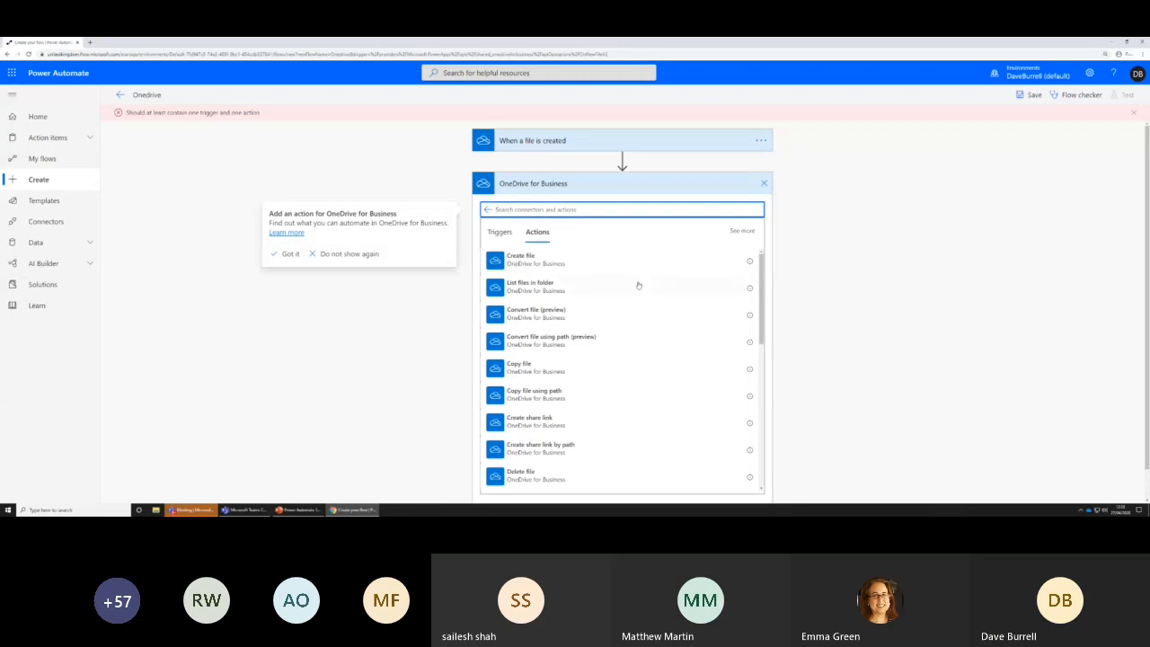
left_click(529, 366)
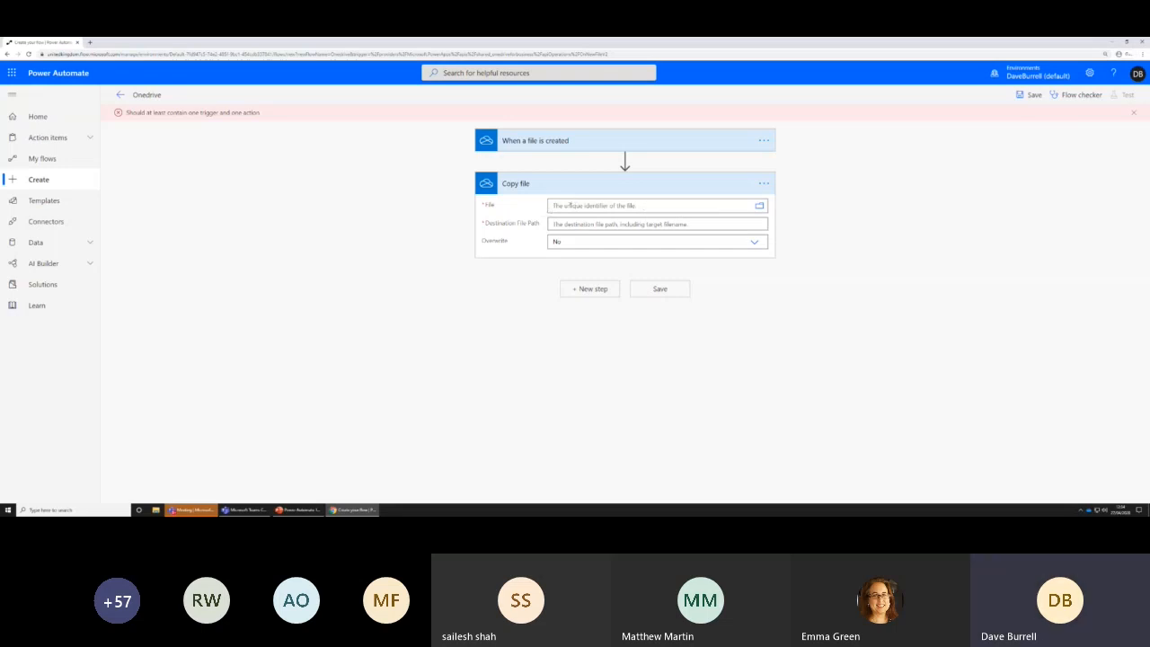
Set the File field of the Copy file action to the trigger's dynamic content "File content"
left_click(571, 205)
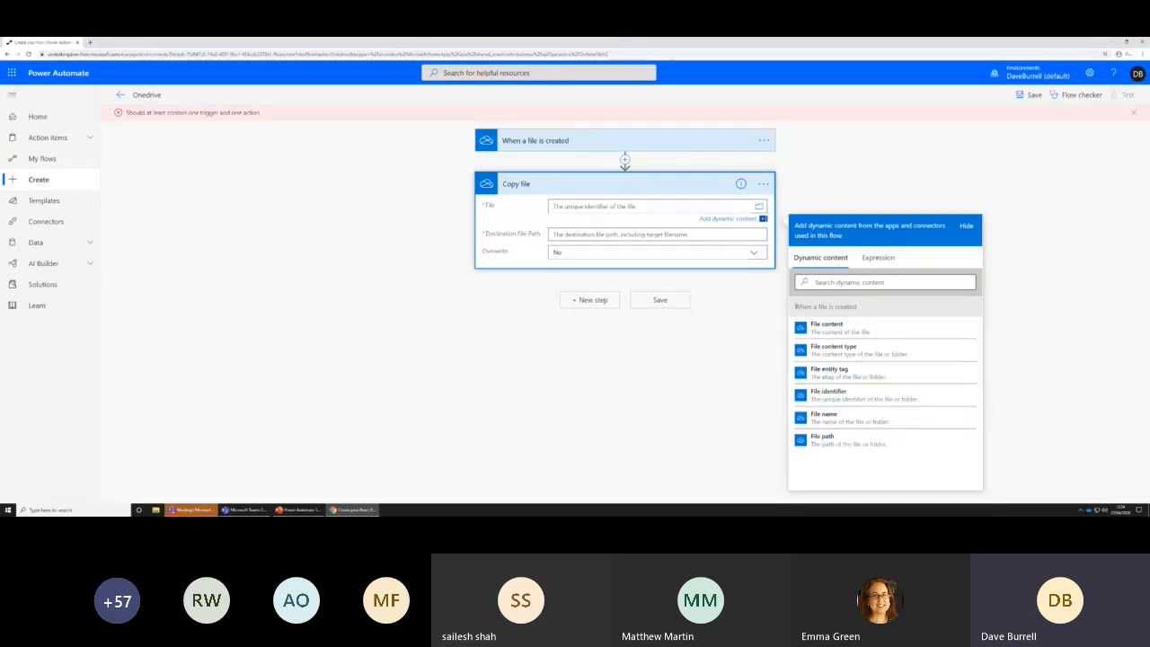
left_click_drag(795, 306, 867, 309)
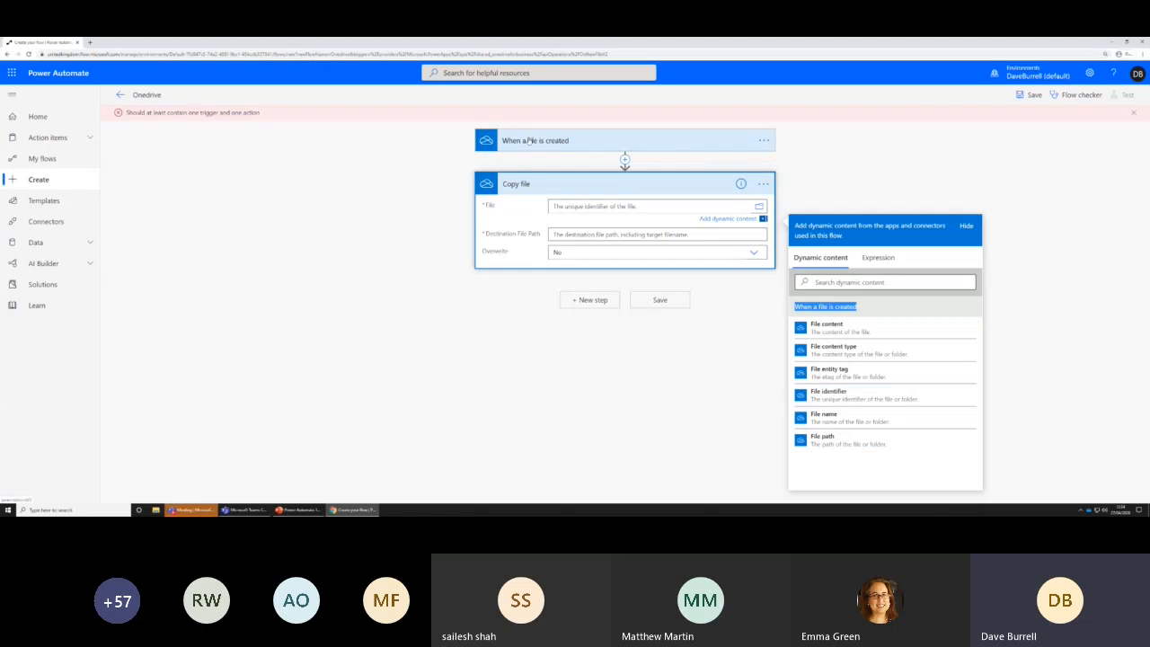
left_click(835, 328)
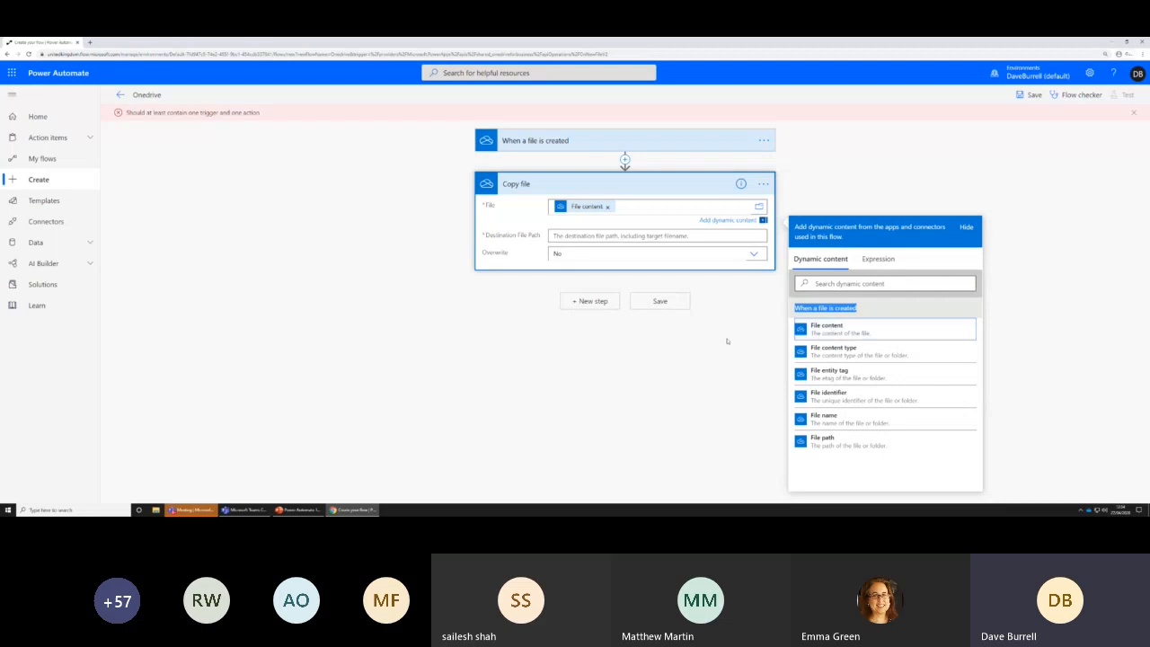
Set the Copy file destination path to "Copy -" followed by the dynamic content "File name", and save the flow
left_click(615, 236)
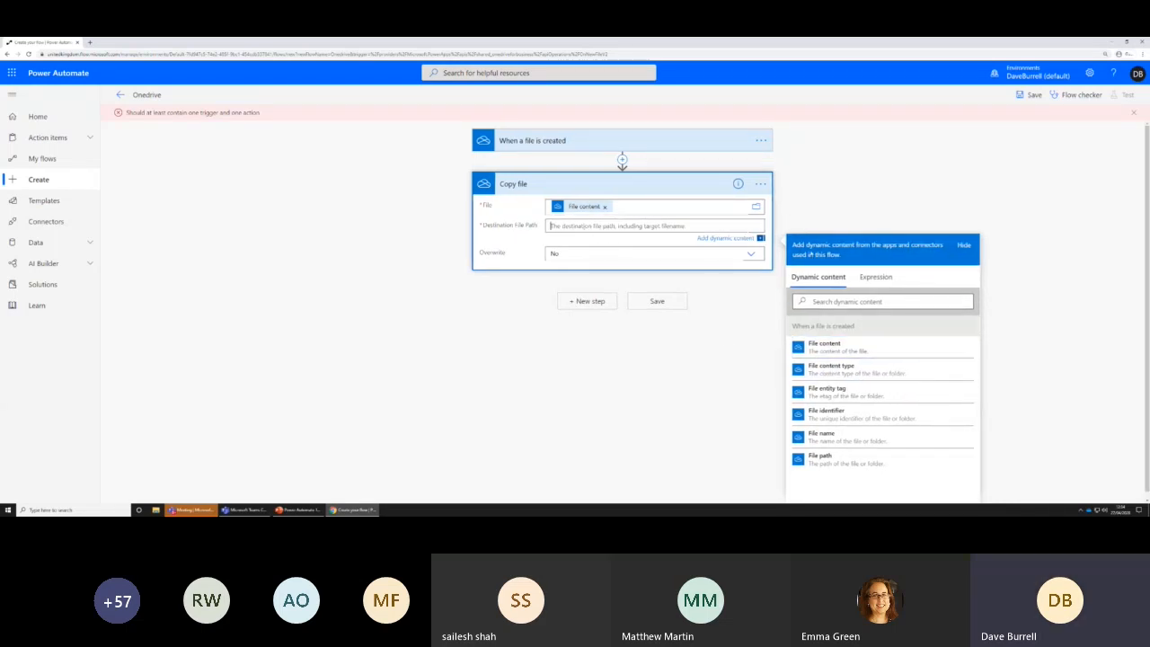
left_click(820, 436)
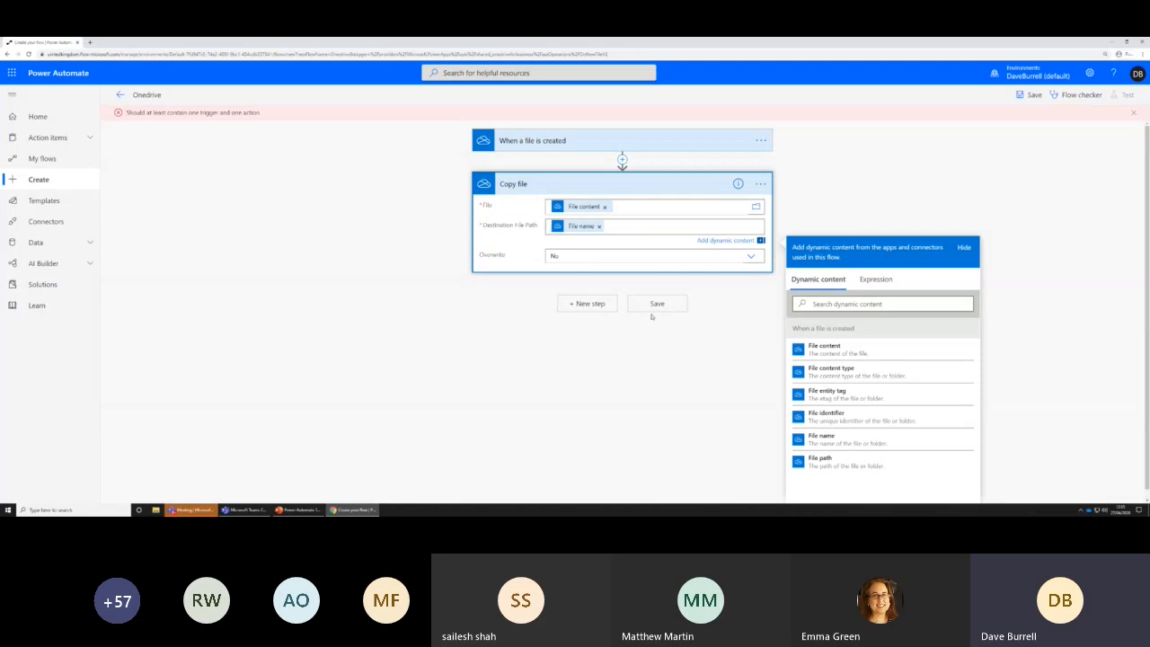
type("Copy -")
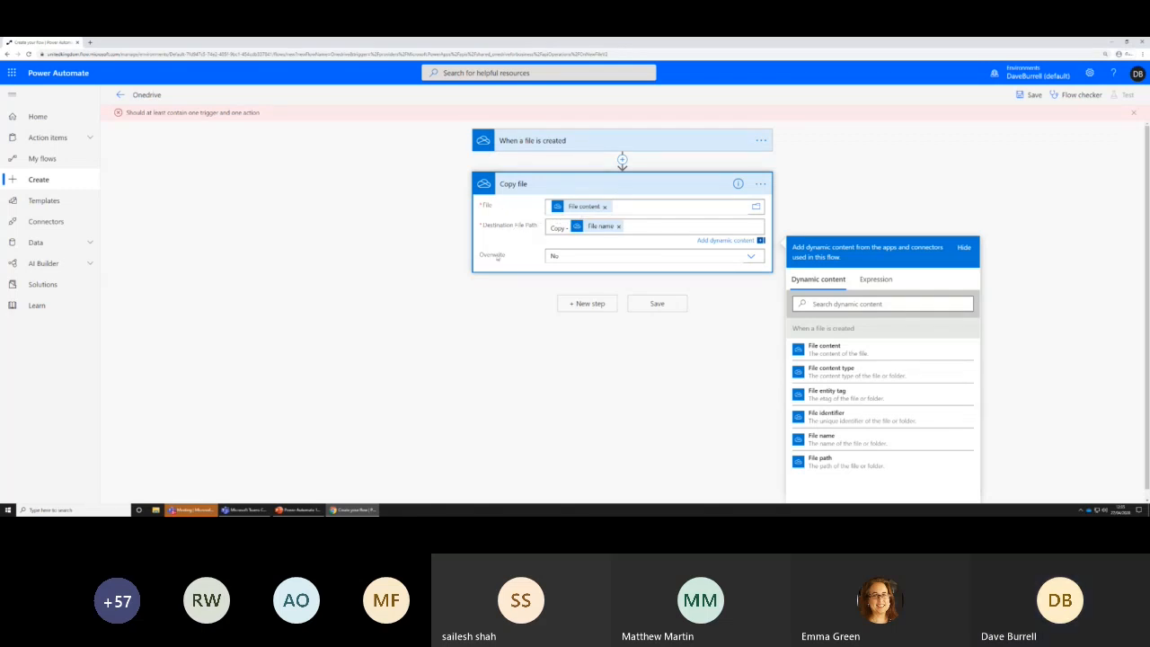
left_click(516, 232)
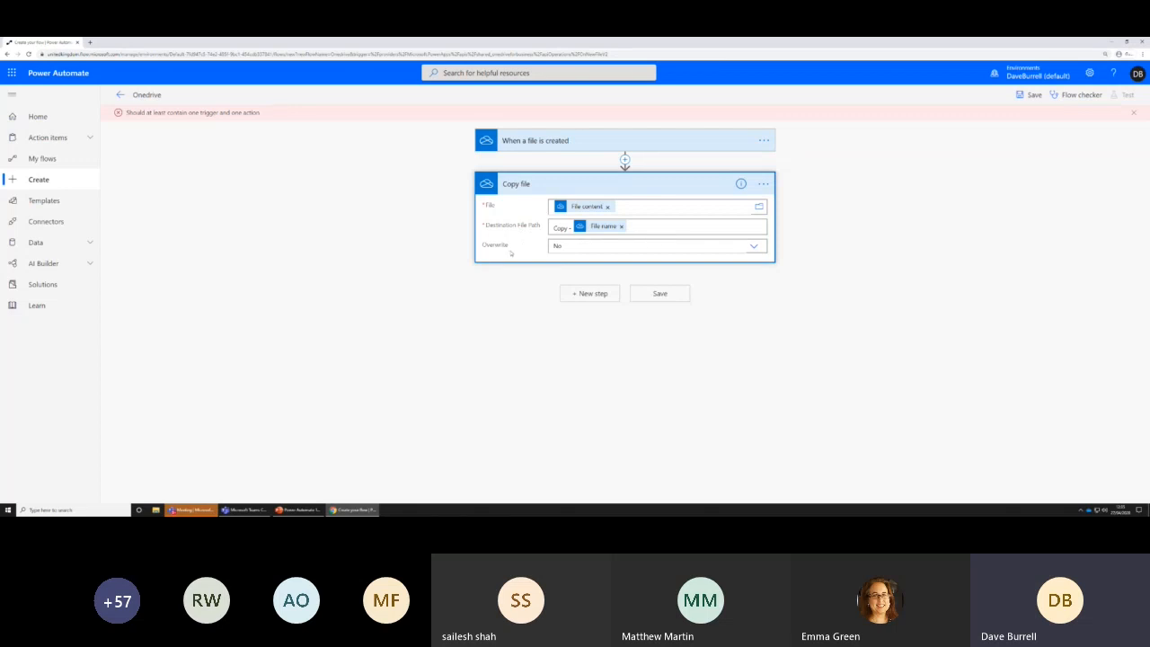
left_click(657, 294)
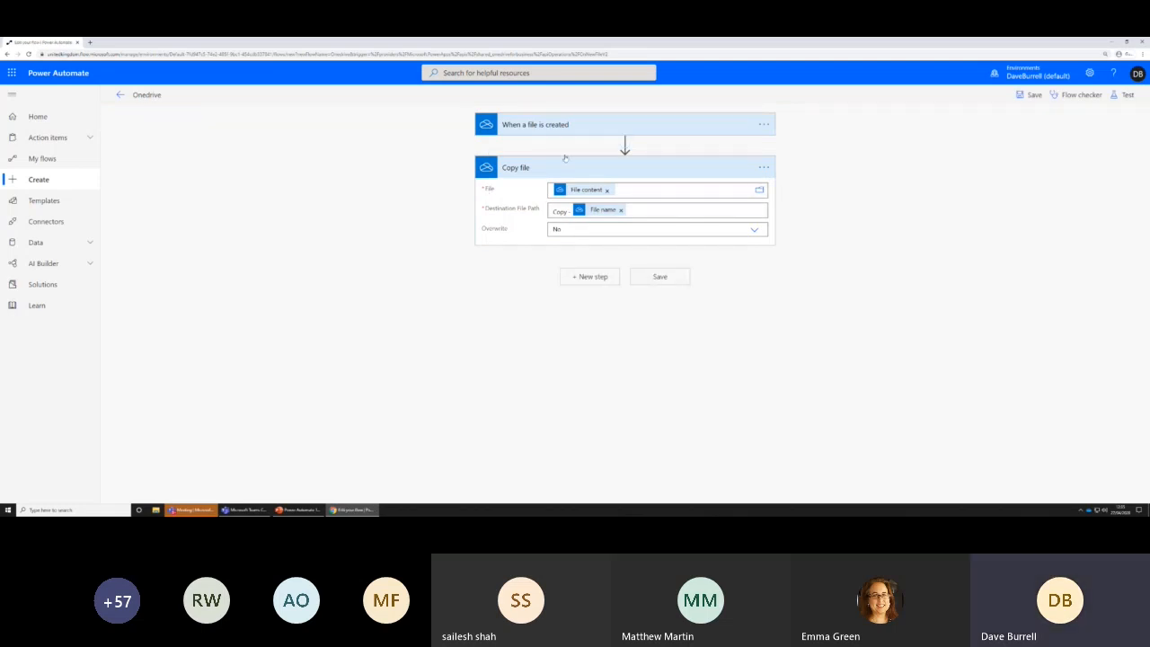
Duplicate the flow's browser tab and open OneDrive in the duplicate, leaving its page without saving
right_click(41, 44)
left_click(57, 75)
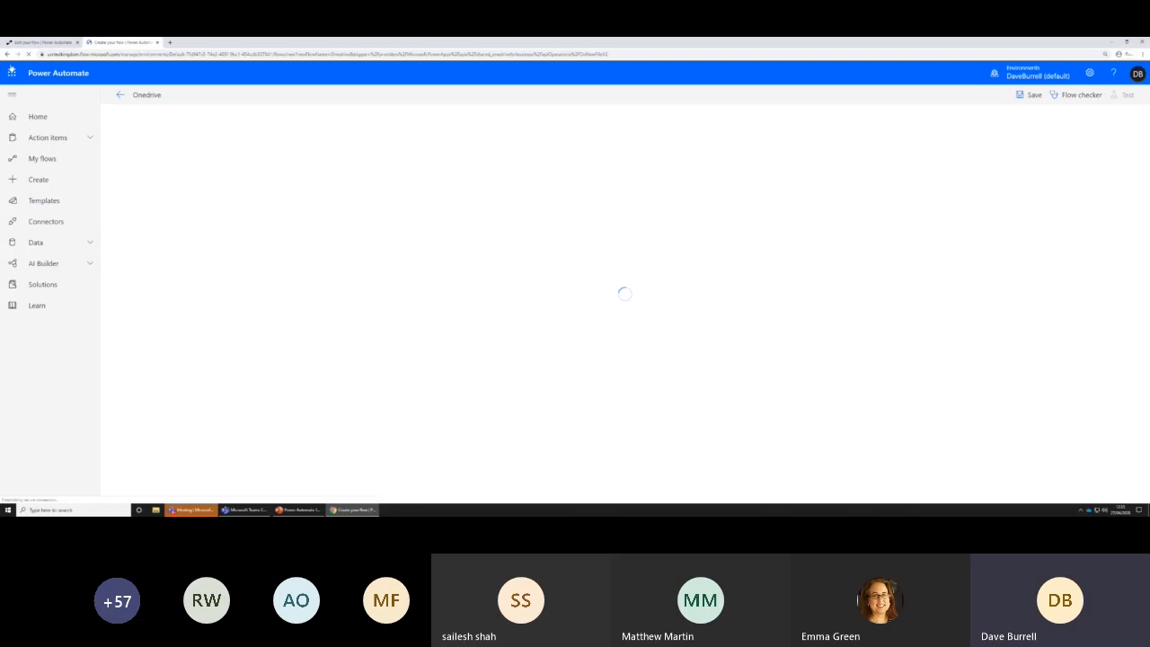
left_click(12, 72)
left_click(114, 158)
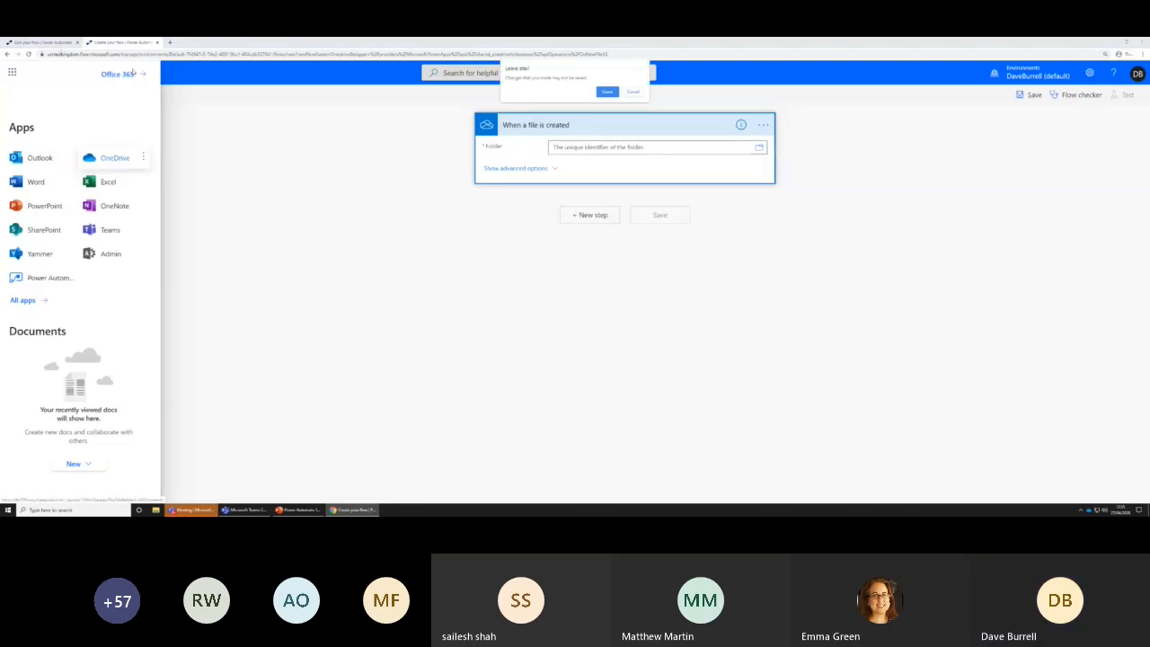
left_click(607, 92)
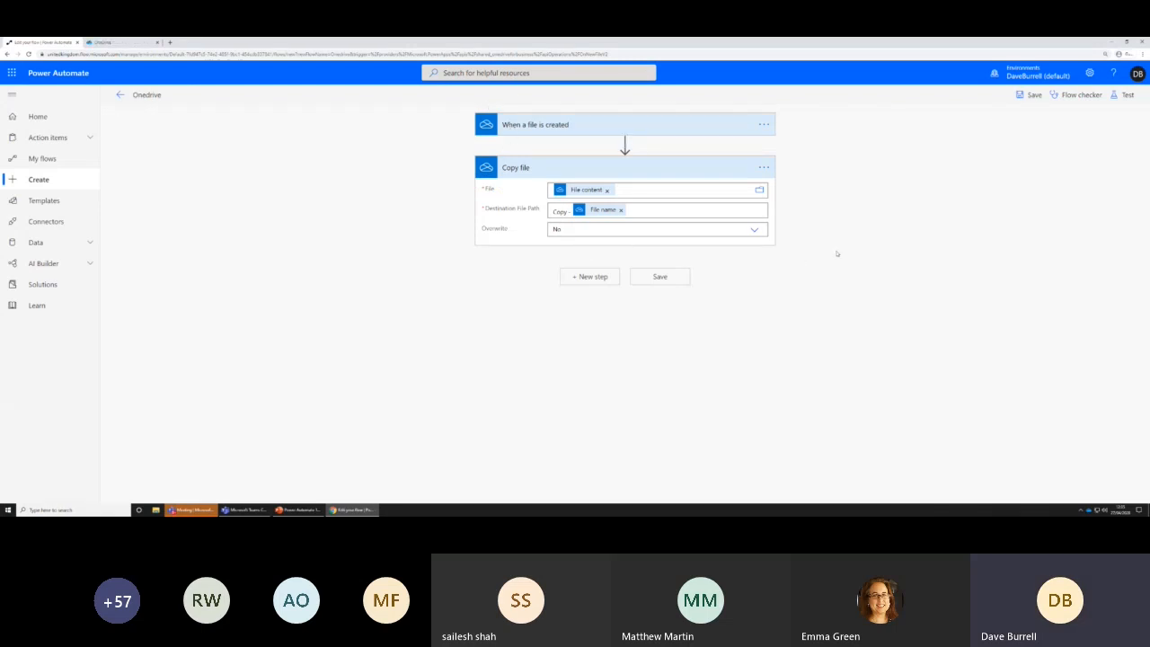
Start a test of the flow using the option "I'll perform the trigger action"
left_click(1126, 94)
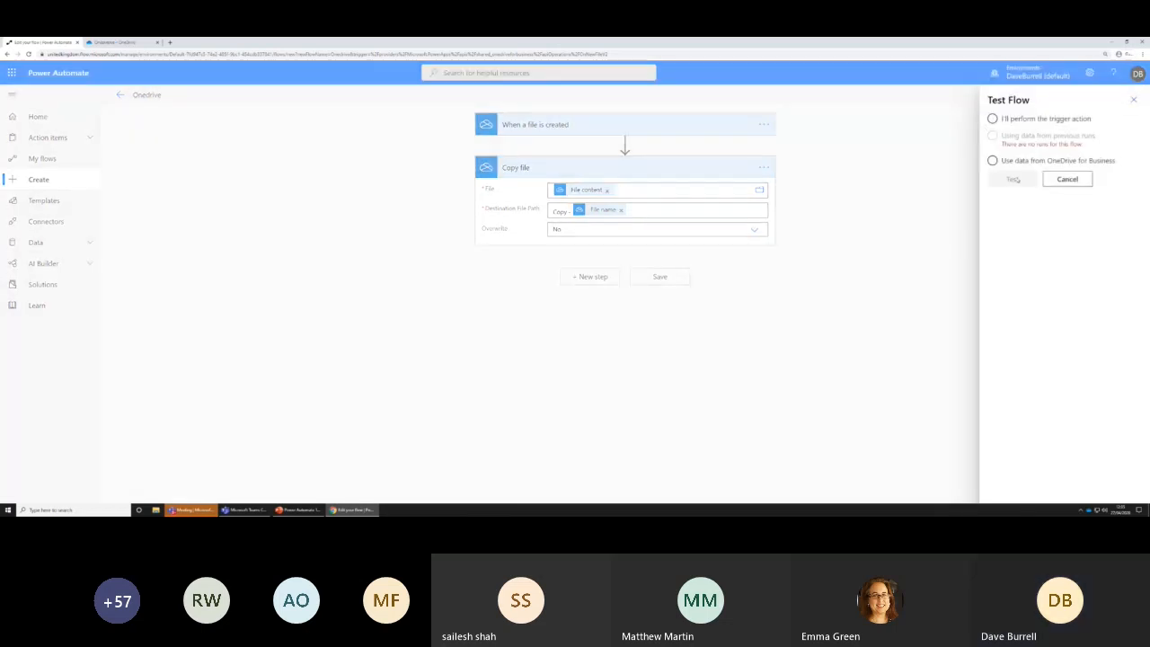
left_click(1014, 118)
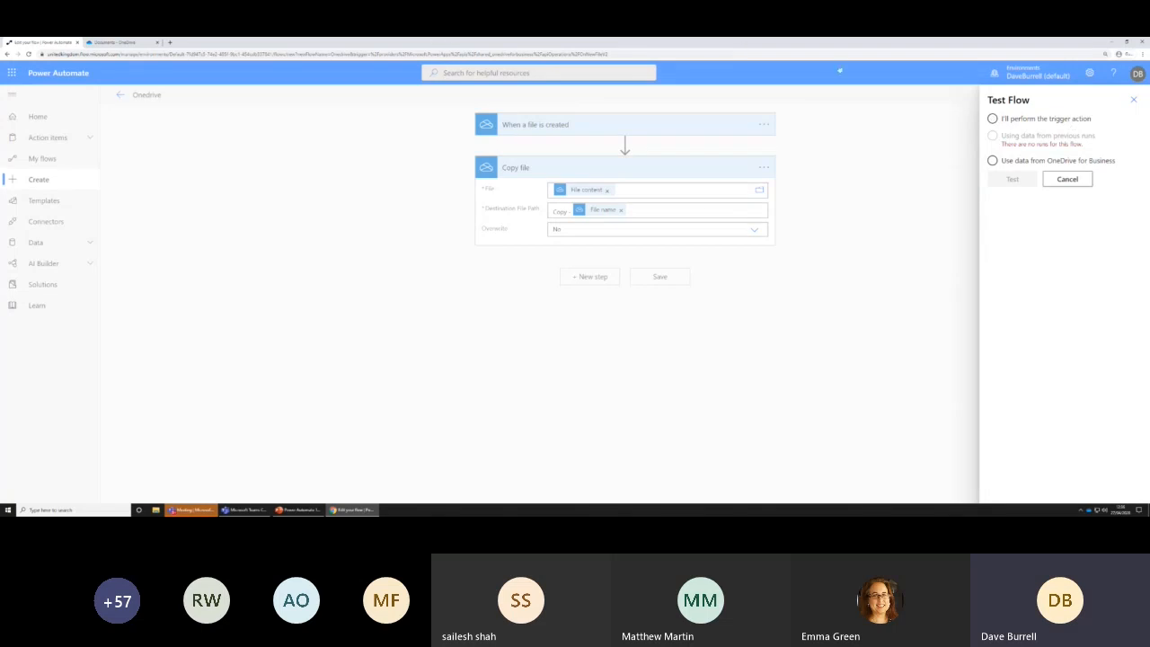
left_click(992, 118)
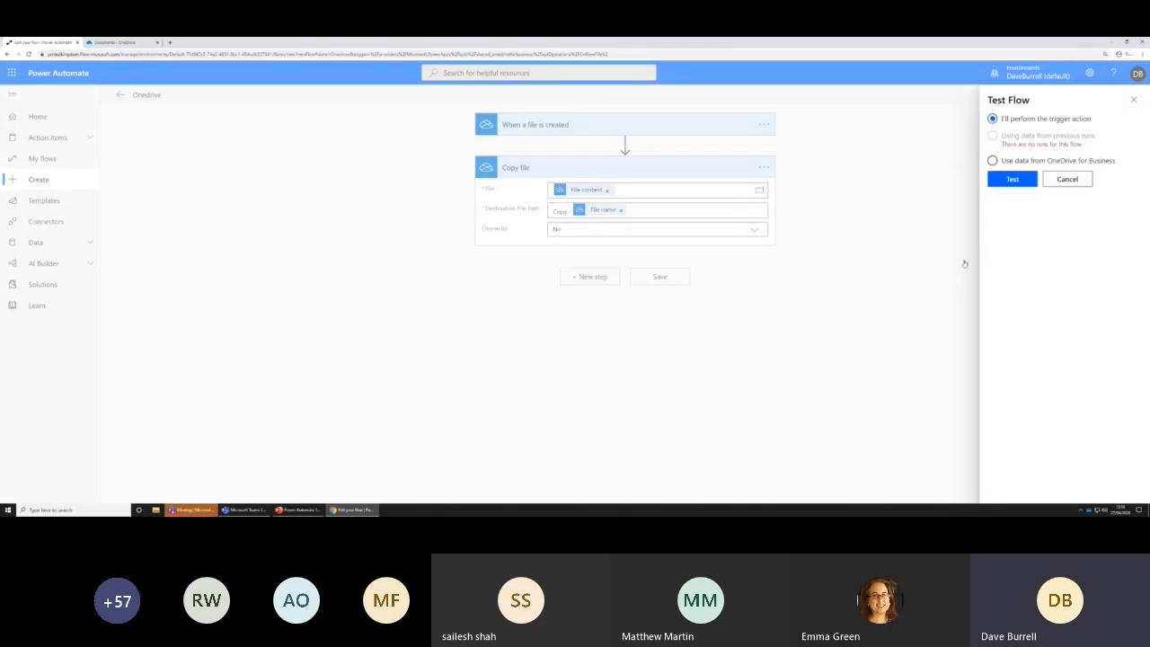
left_click(1014, 180)
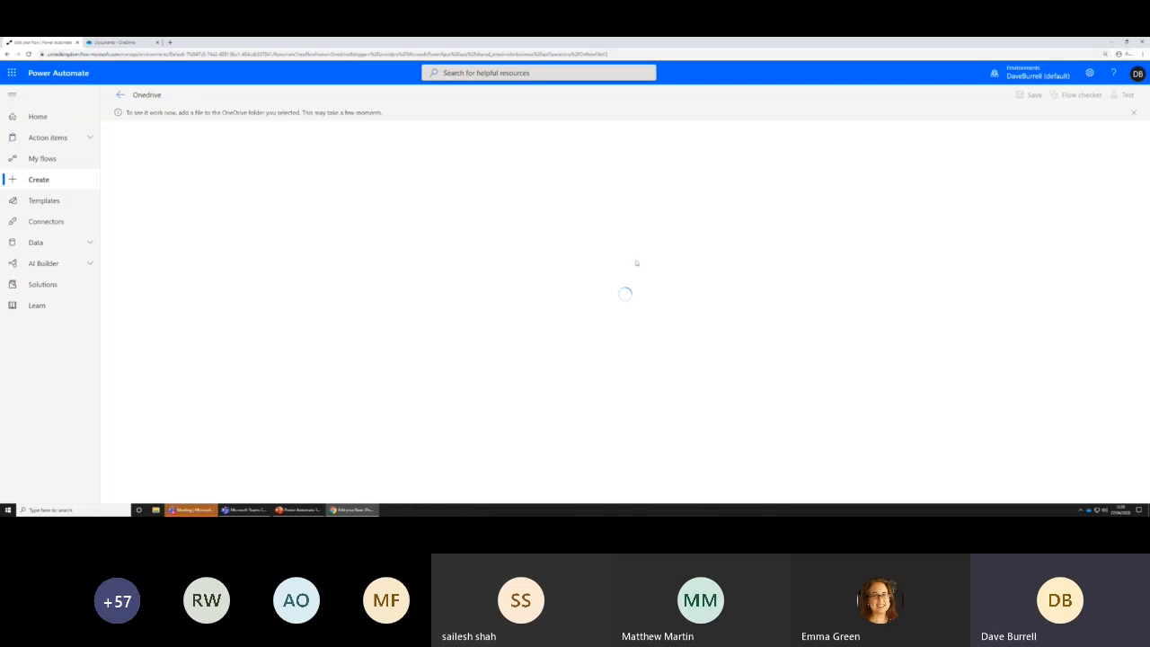
Switch to OneDrive, go through its welcome introduction, and create a new Word document containing the text "test"
left_click(126, 42)
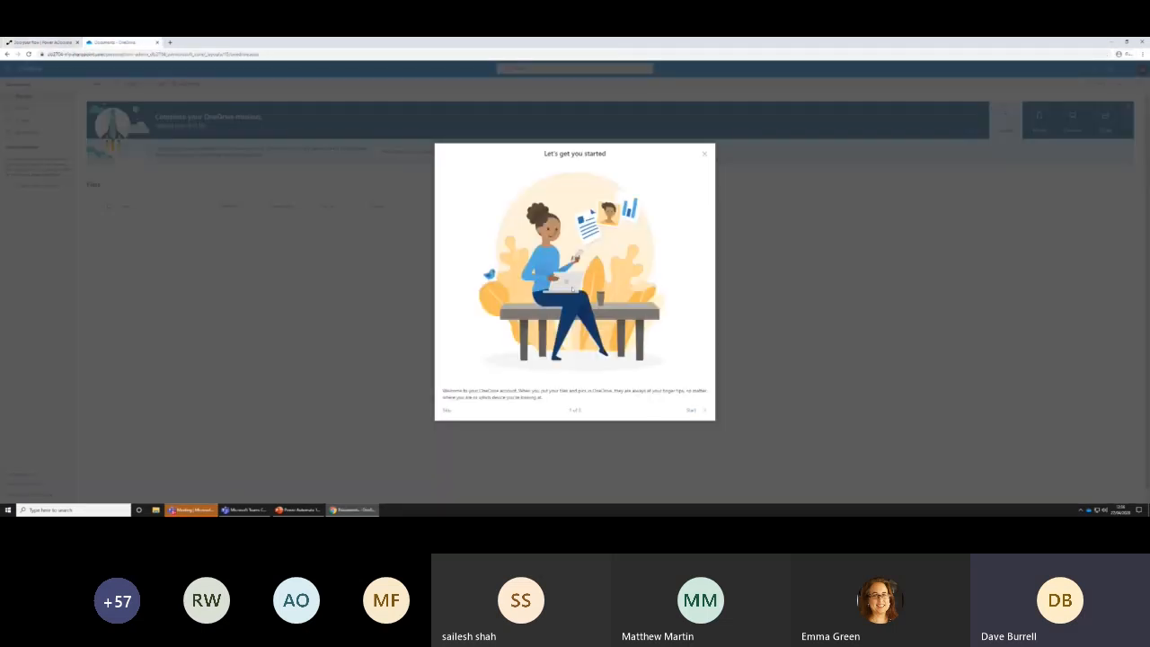
left_click(690, 411)
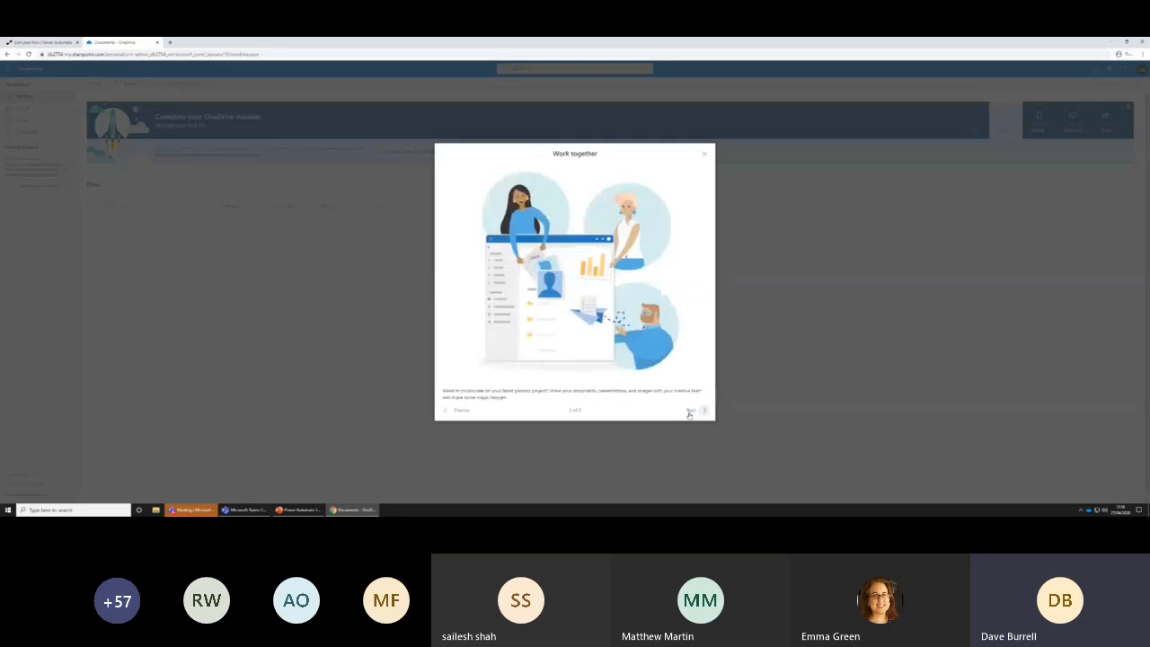
left_click(690, 413)
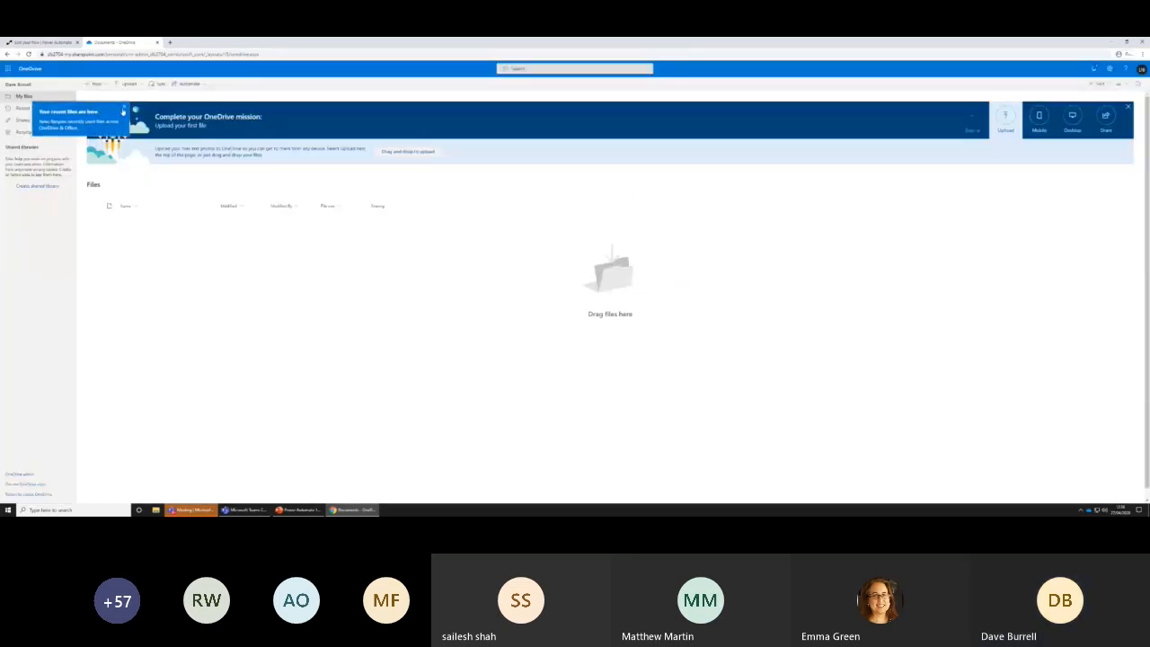
left_click(97, 84)
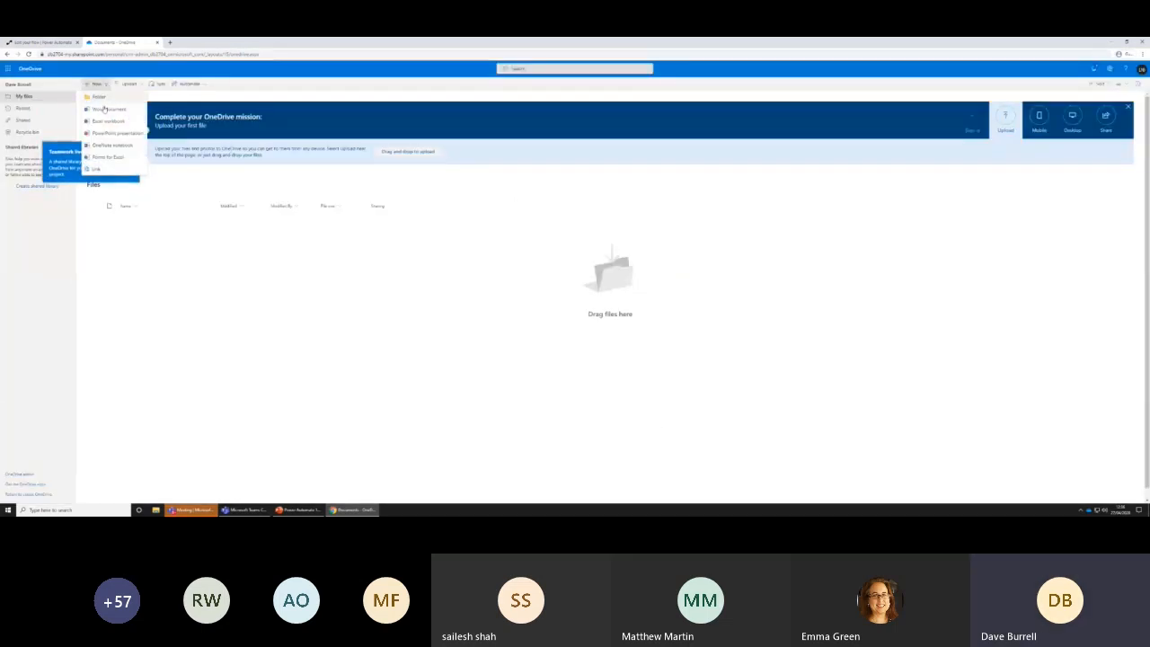
left_click(106, 109)
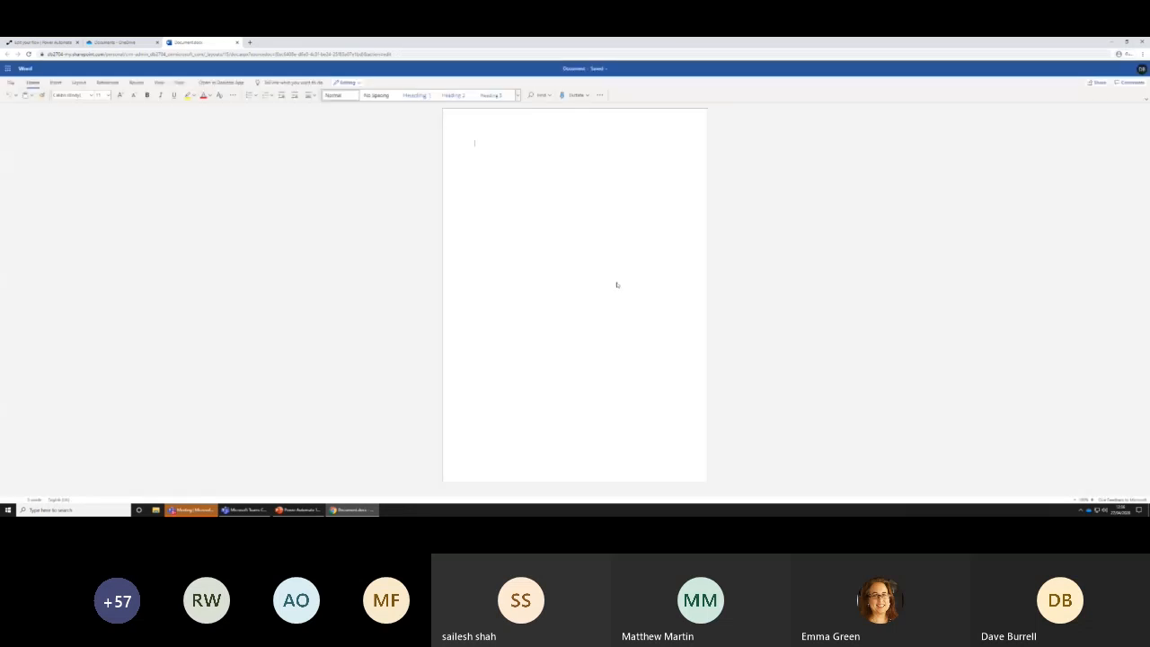
type("test")
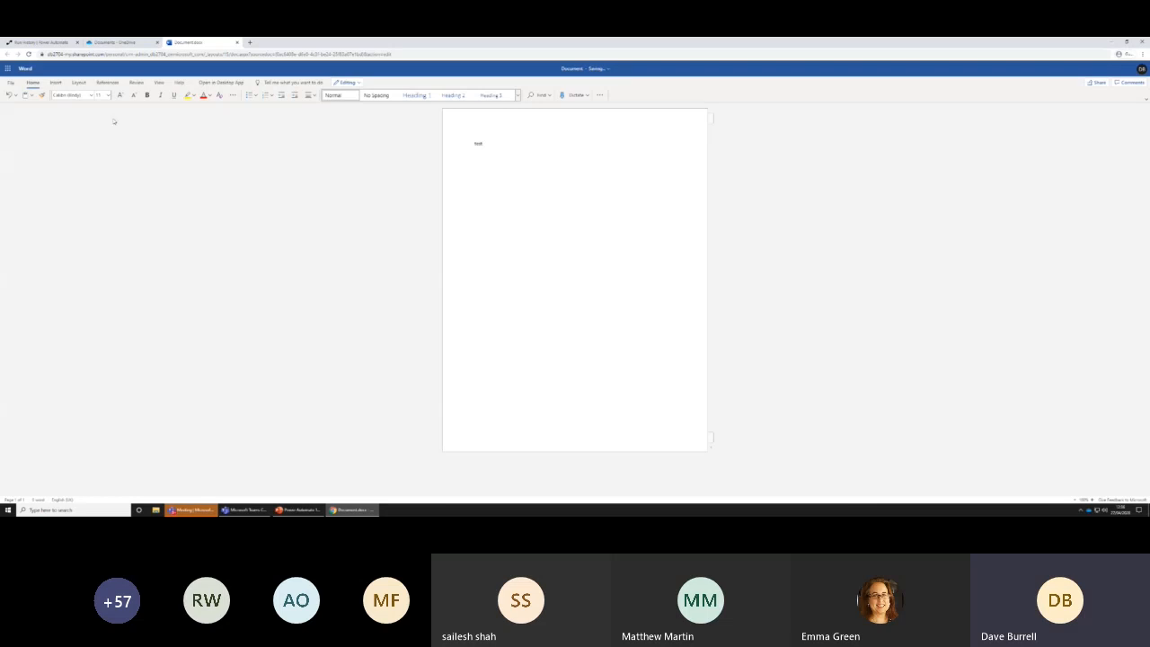
Save a copy of the document in the Documents folder as "Test 1" and close the document
left_click(9, 82)
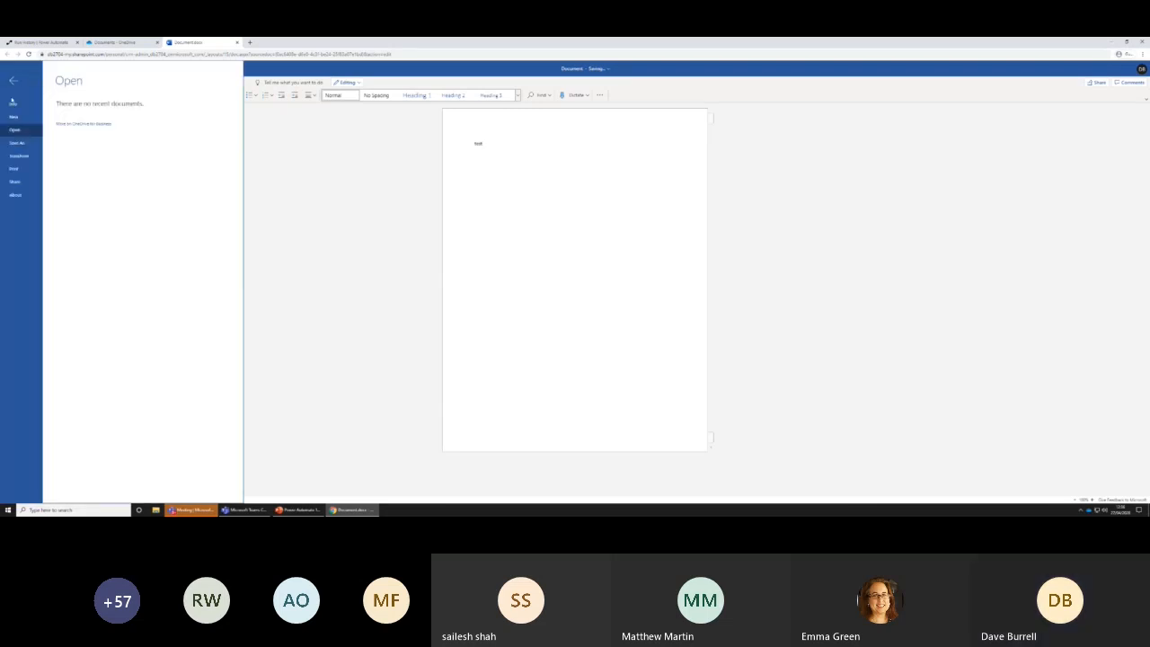
left_click(16, 142)
left_click(75, 110)
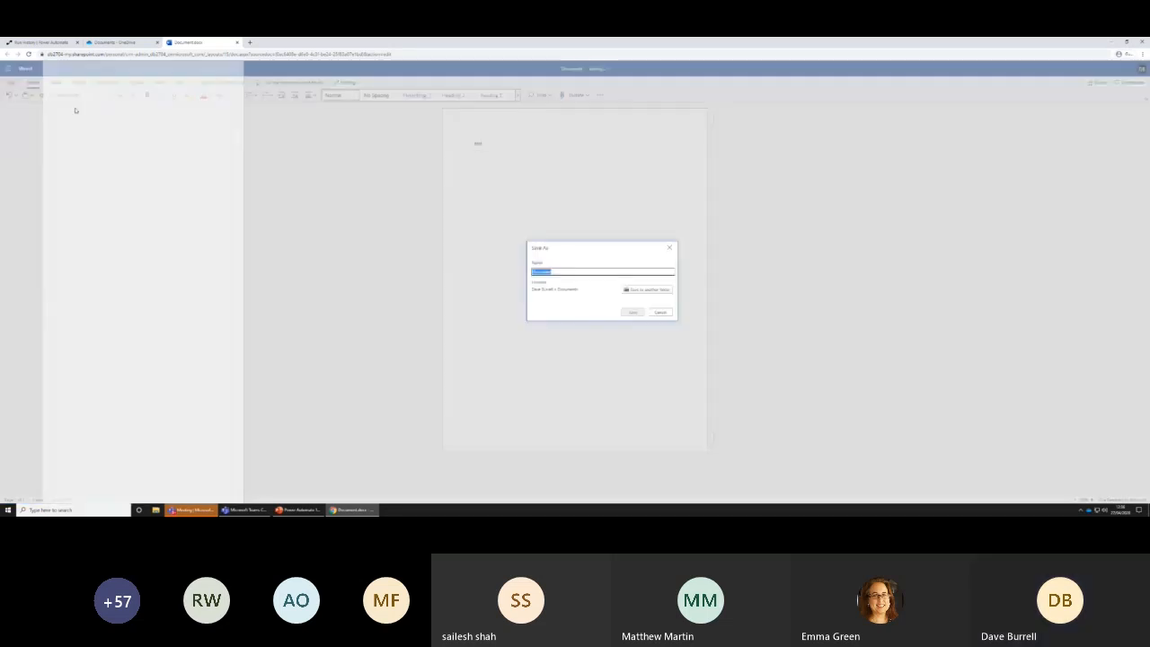
type("Test 1")
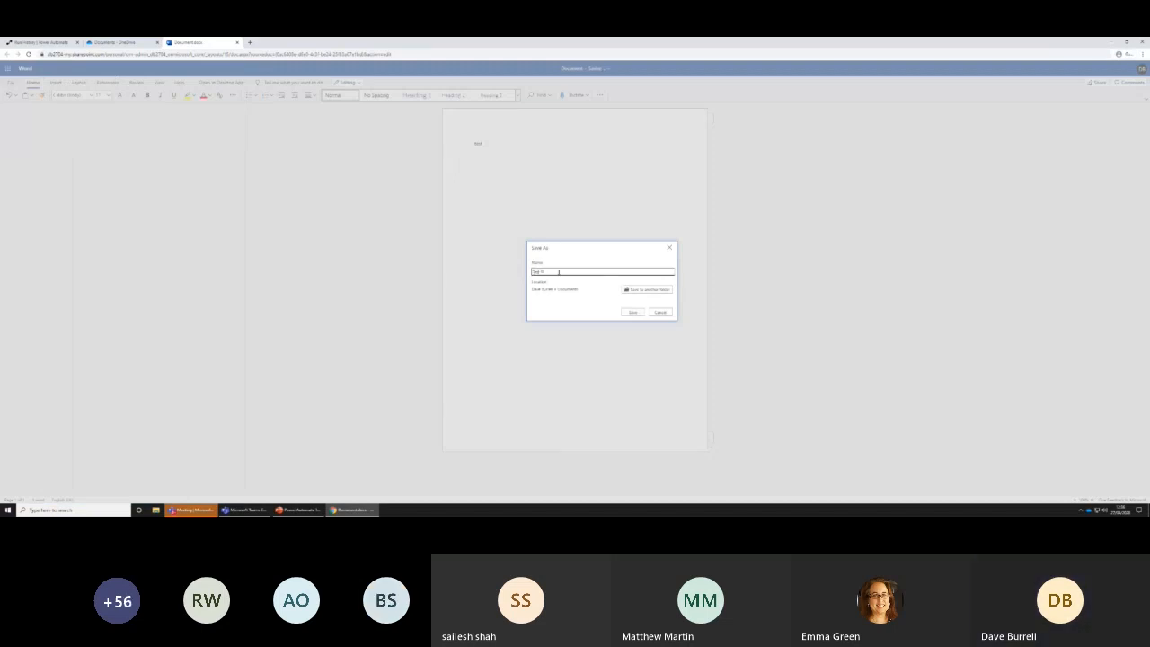
left_click(633, 313)
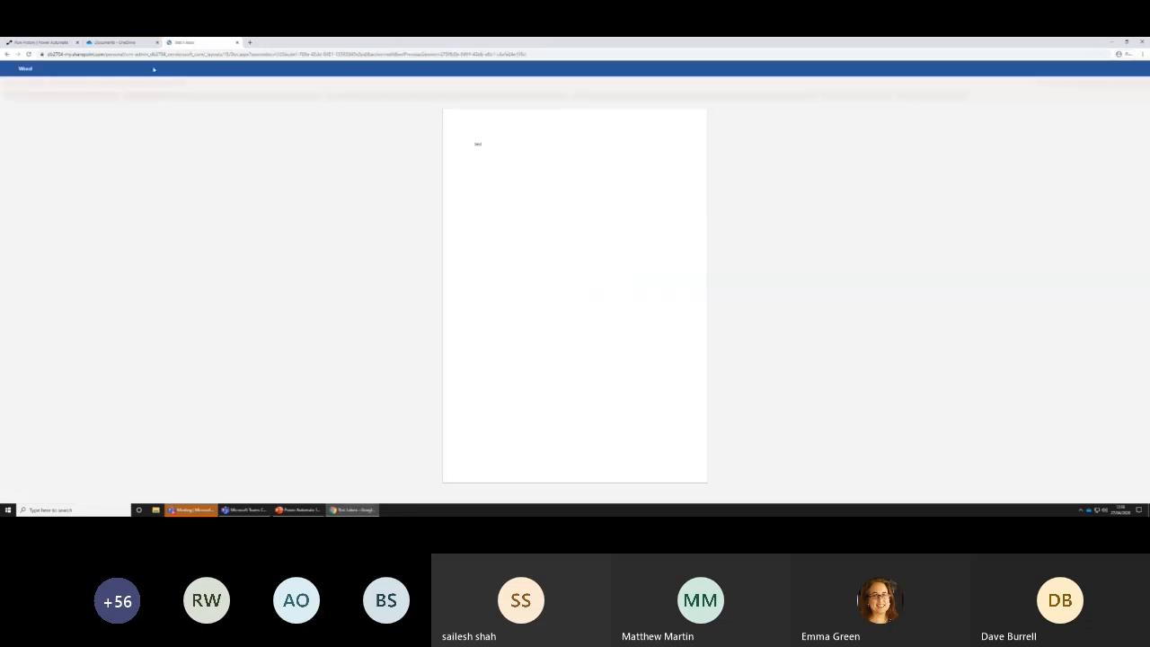
left_click(237, 42)
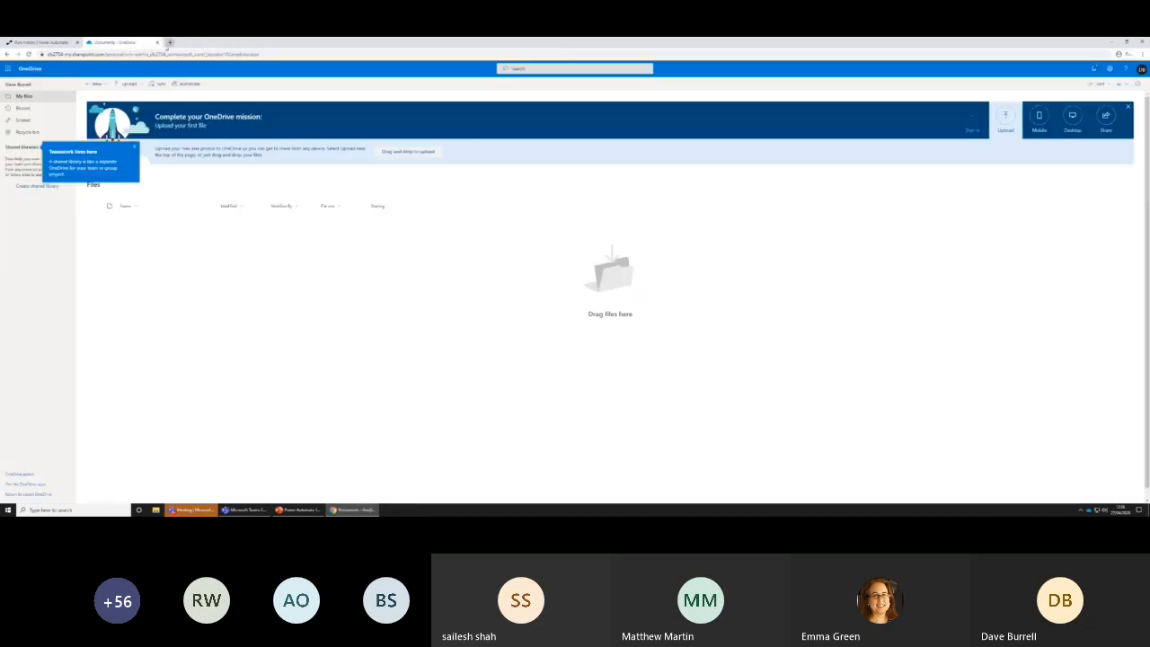
Look for the new files in OneDrive's recent list and open the Documents location that contains "Test 1"
left_click(23, 108)
left_click(22, 96)
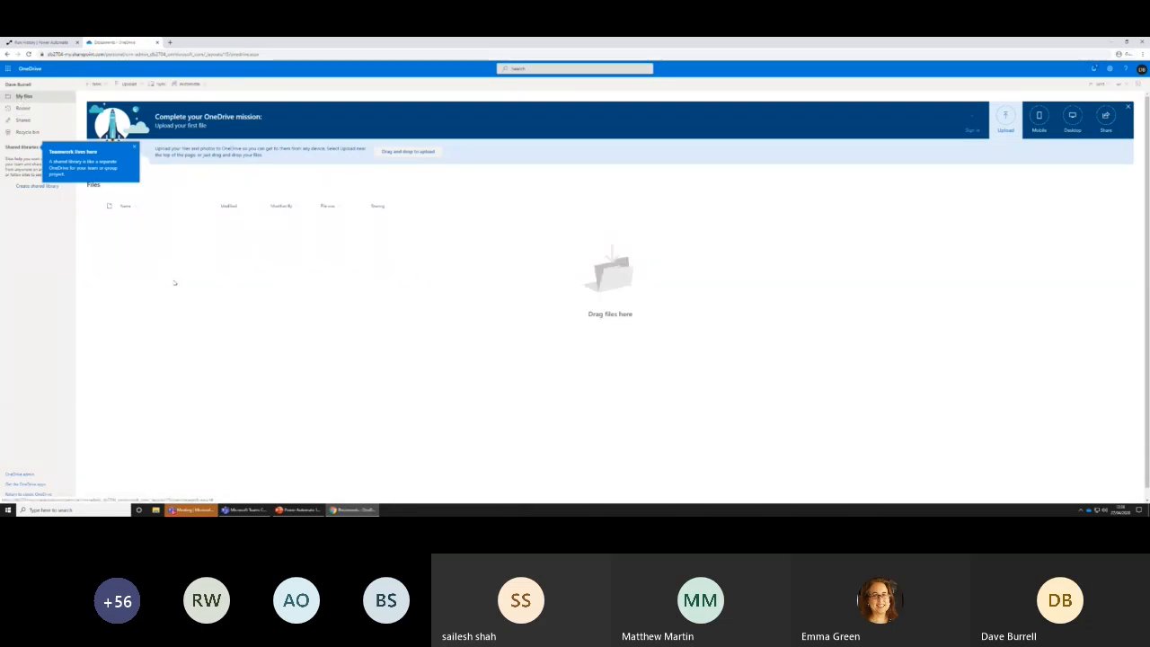
left_click(134, 146)
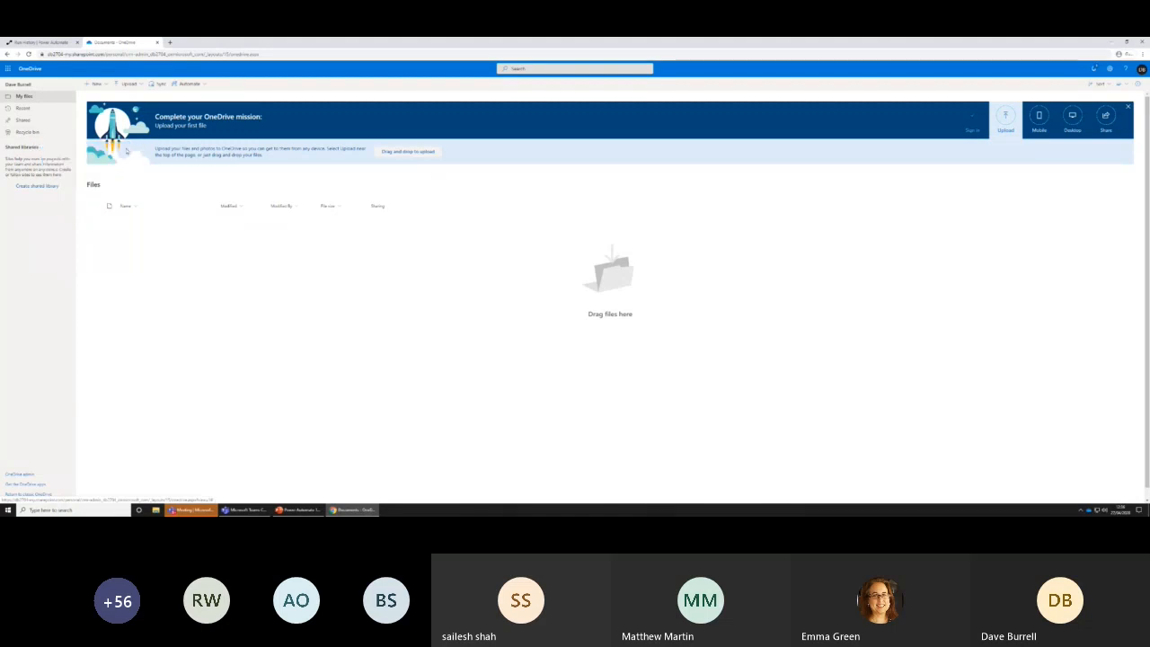
left_click(22, 108)
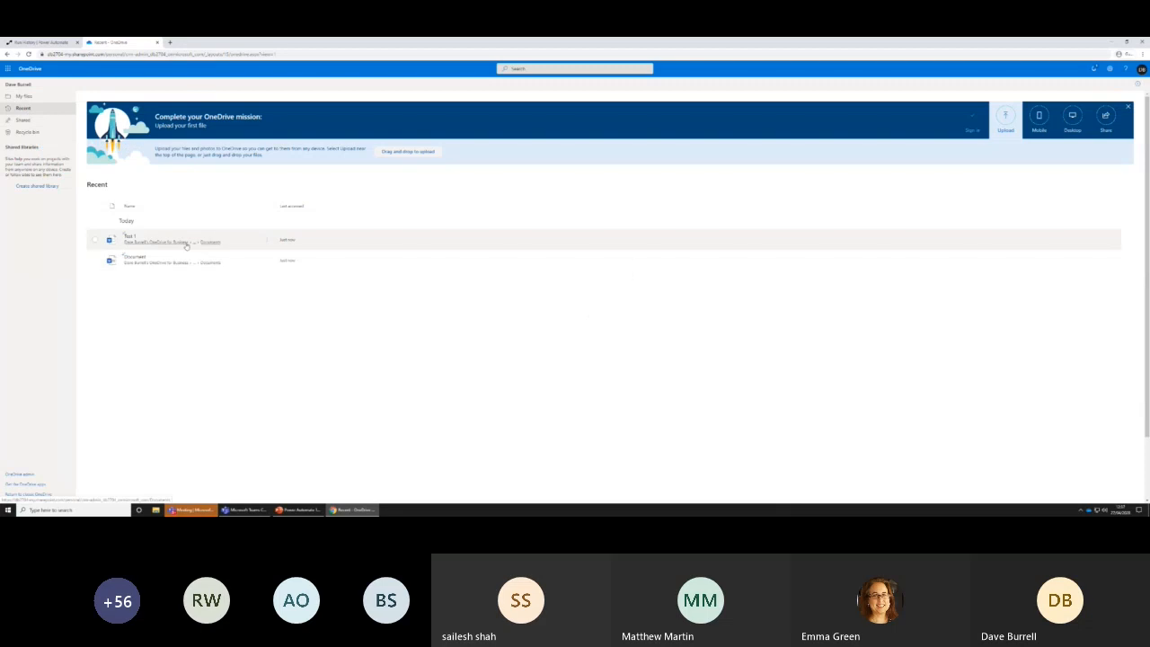
left_click(216, 243)
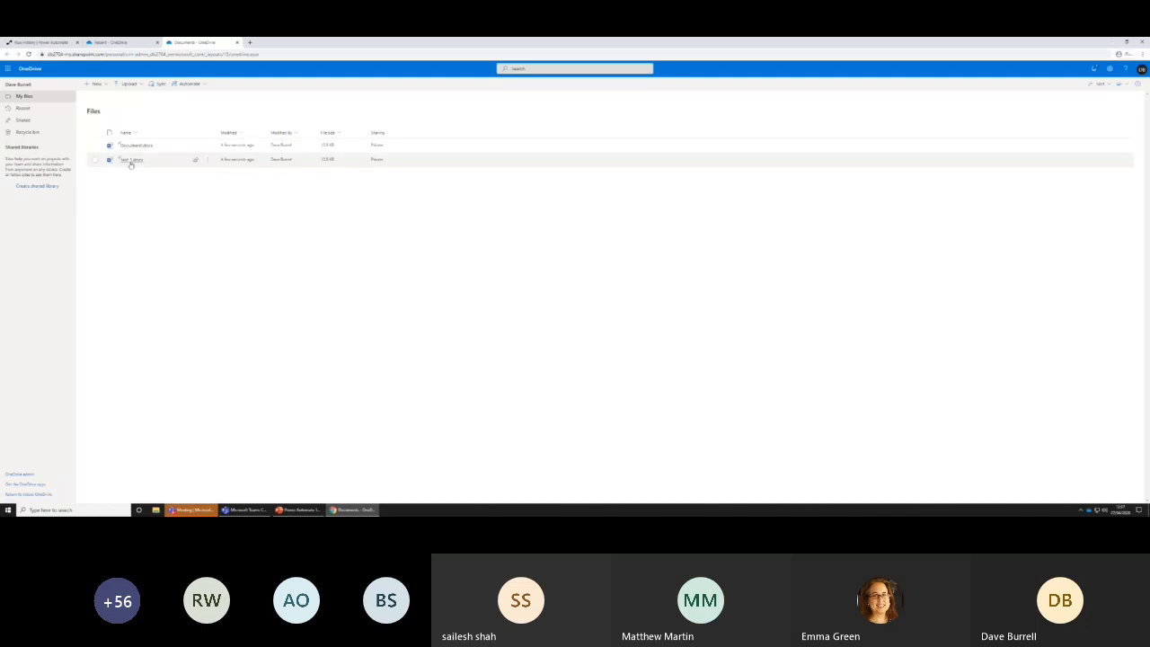
Return to Power Automate and open the failed run of the Onedrive flow from its run history
left_click(112, 43)
left_click(63, 44)
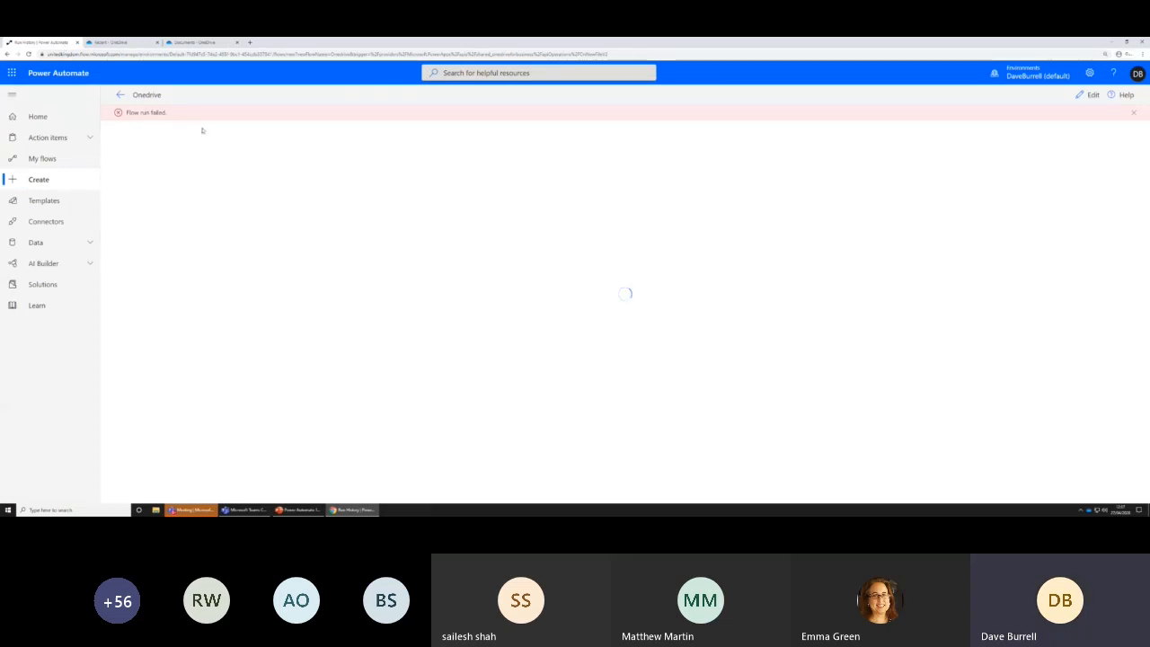
left_click(1133, 114)
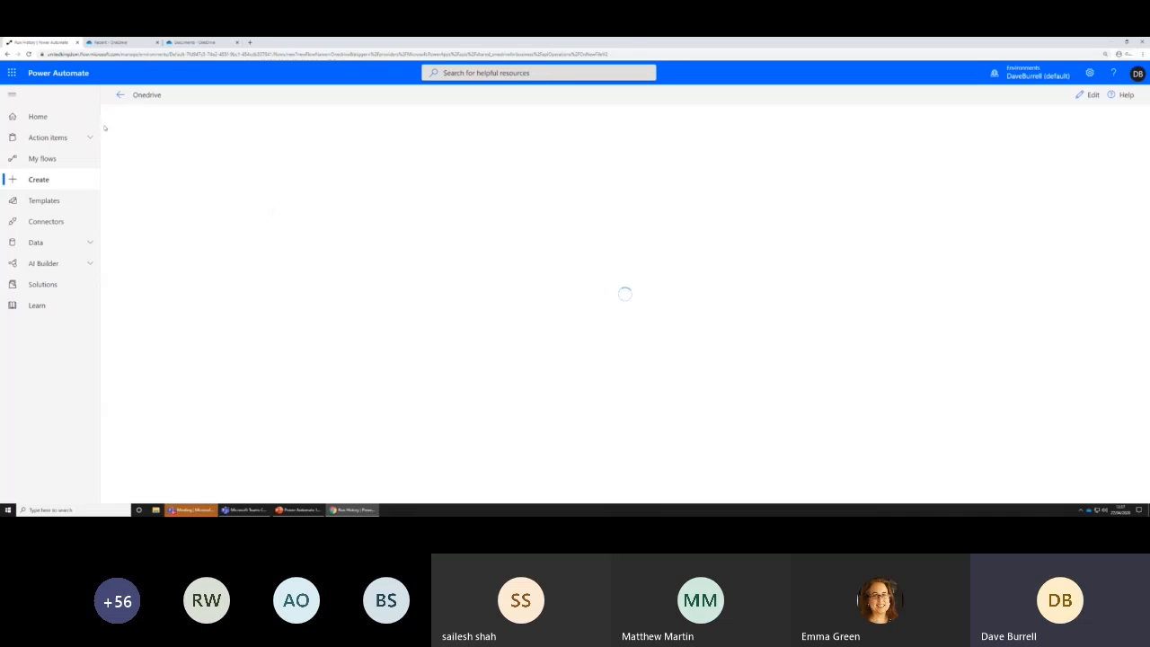
left_click(41, 160)
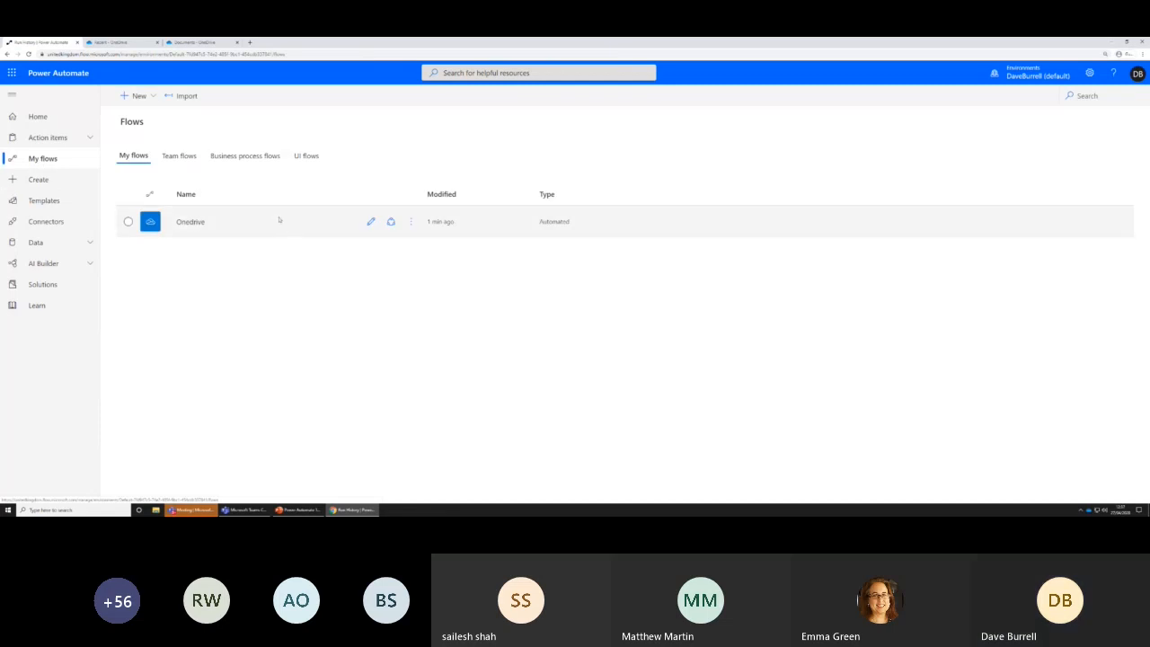
left_click(191, 222)
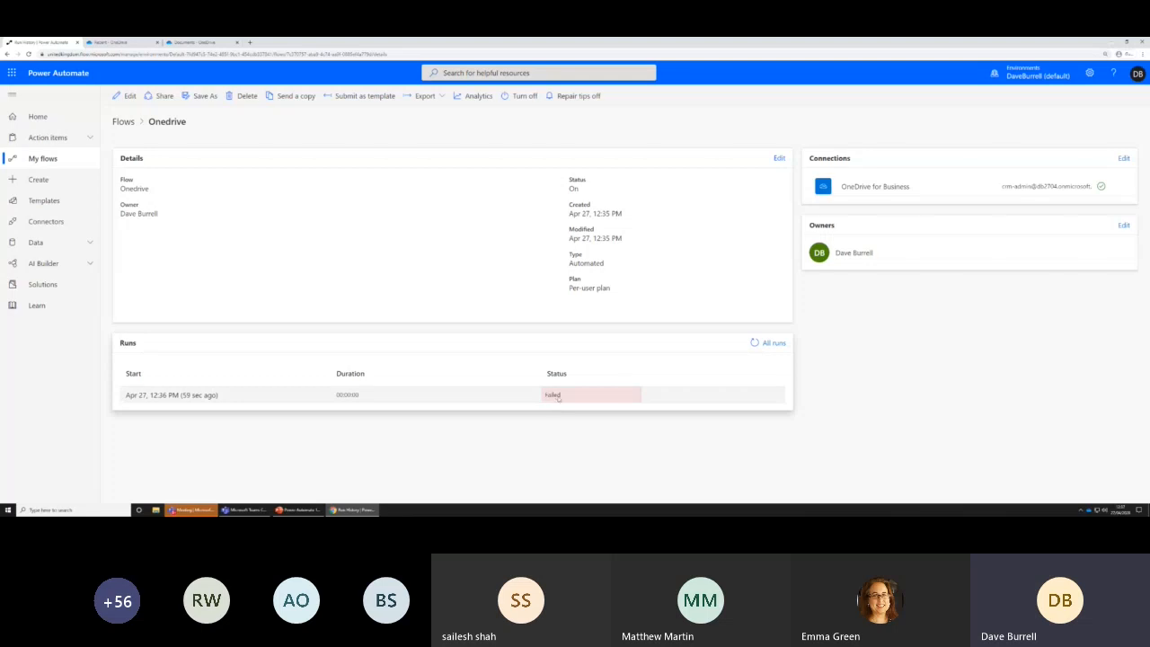
left_click(212, 398)
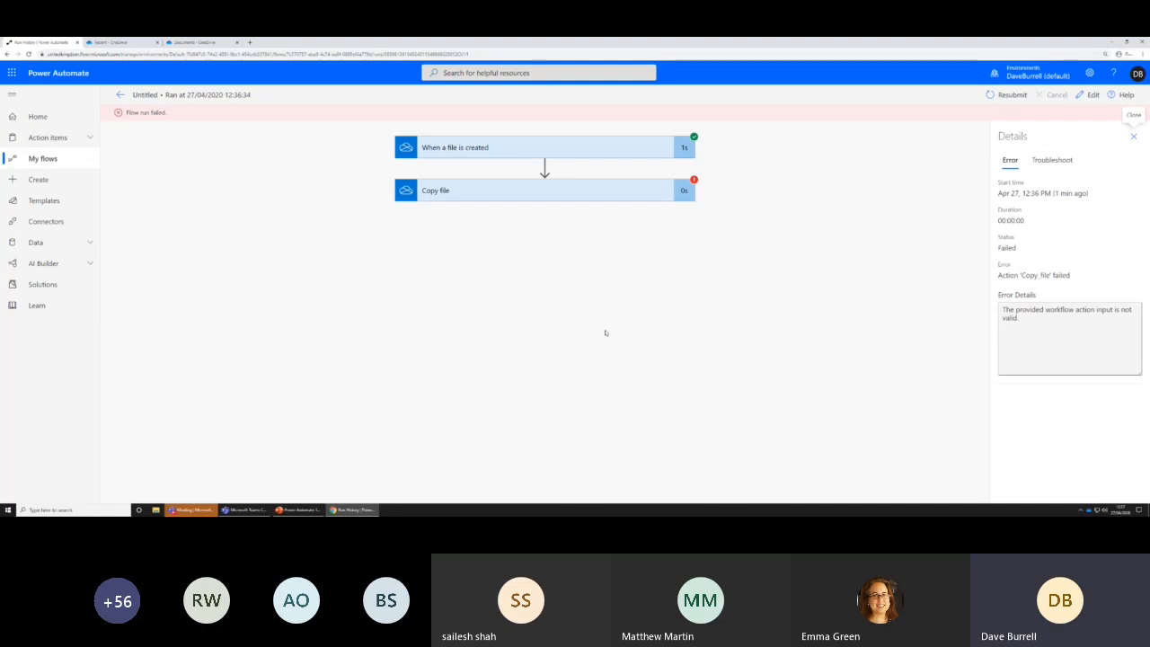
Examine the trigger's inputs and outputs and the Copy file action's error and inputs in the failed run
left_click(544, 150)
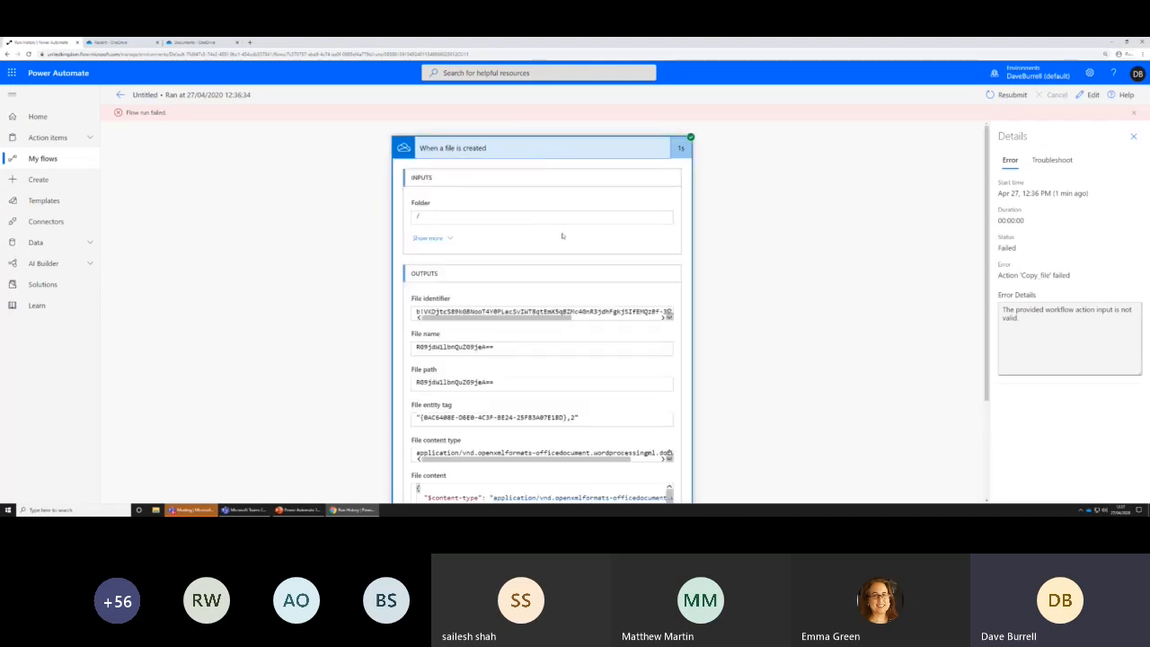
scroll(529, 269, "down", 2)
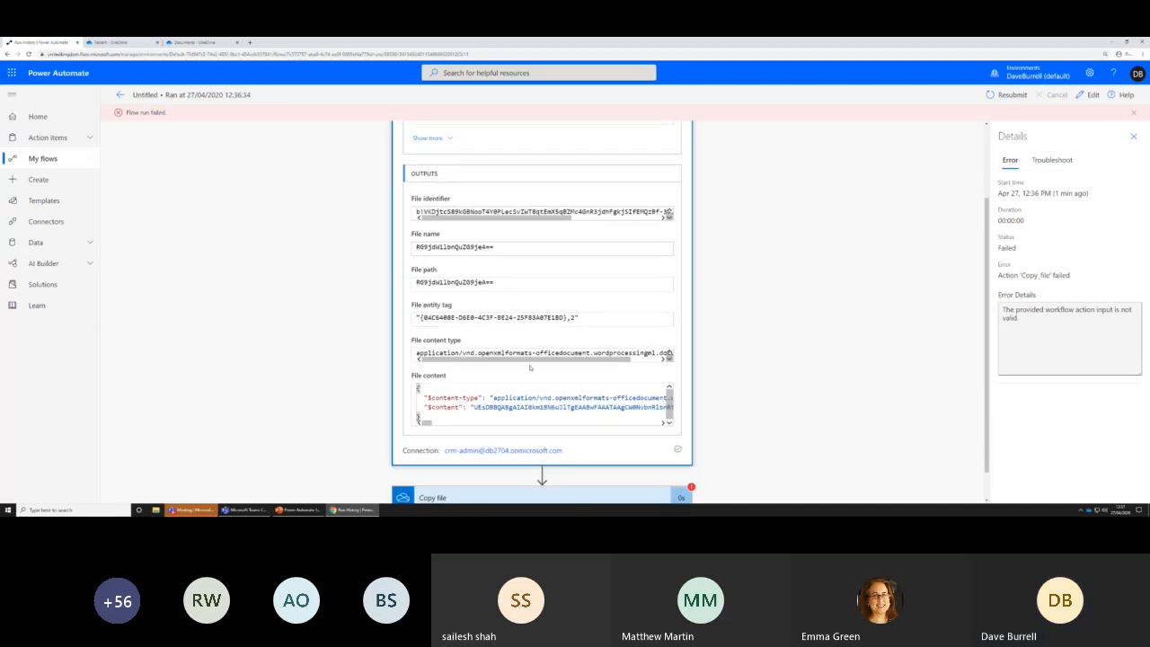
mouse_move(585, 359)
left_mouse_down()
mouse_move(635, 360)
mouse_move(603, 360)
left_mouse_up()
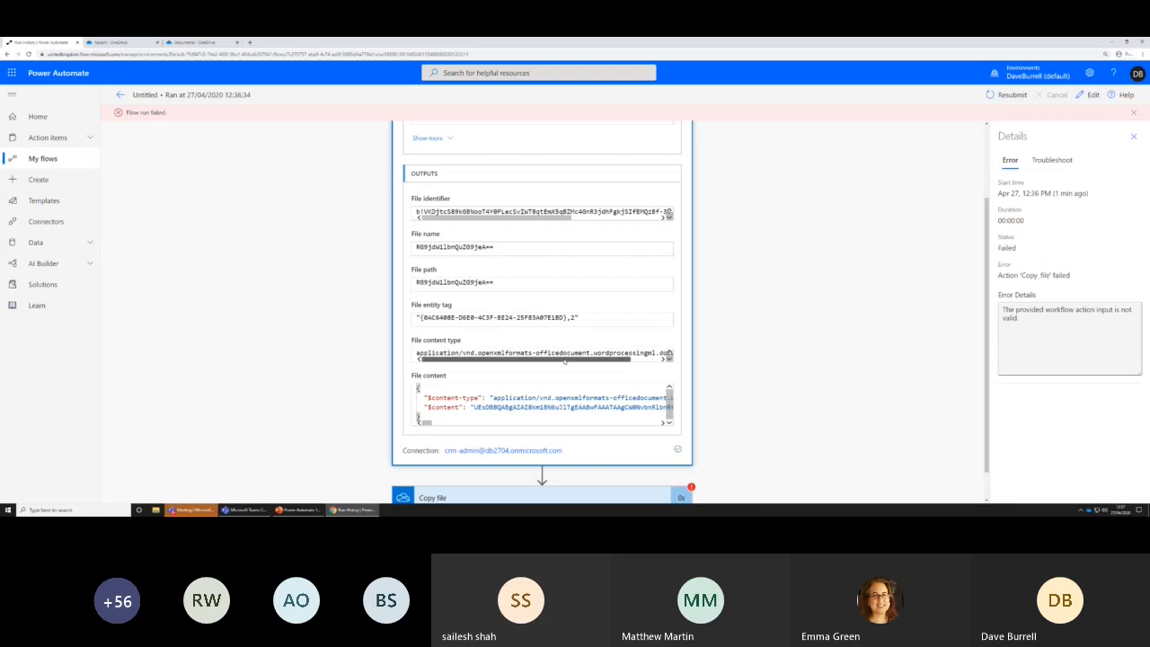
scroll(495, 459, "down", 1)
left_click(495, 459)
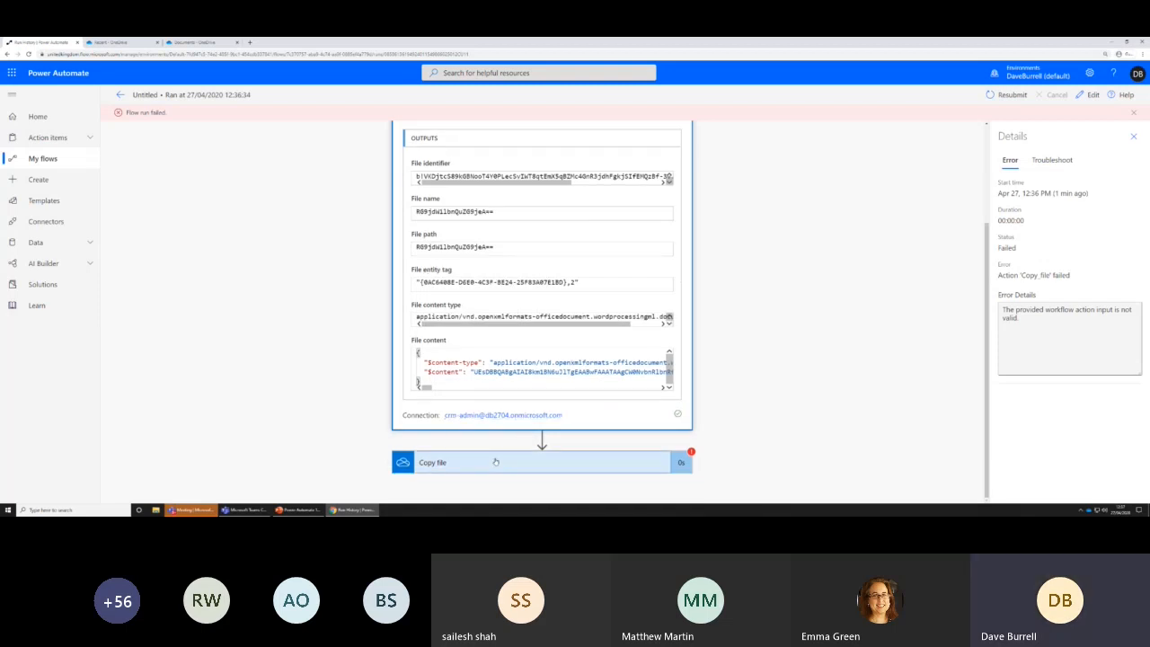
scroll(467, 422, "down", 3)
scroll(461, 409, "down", 2)
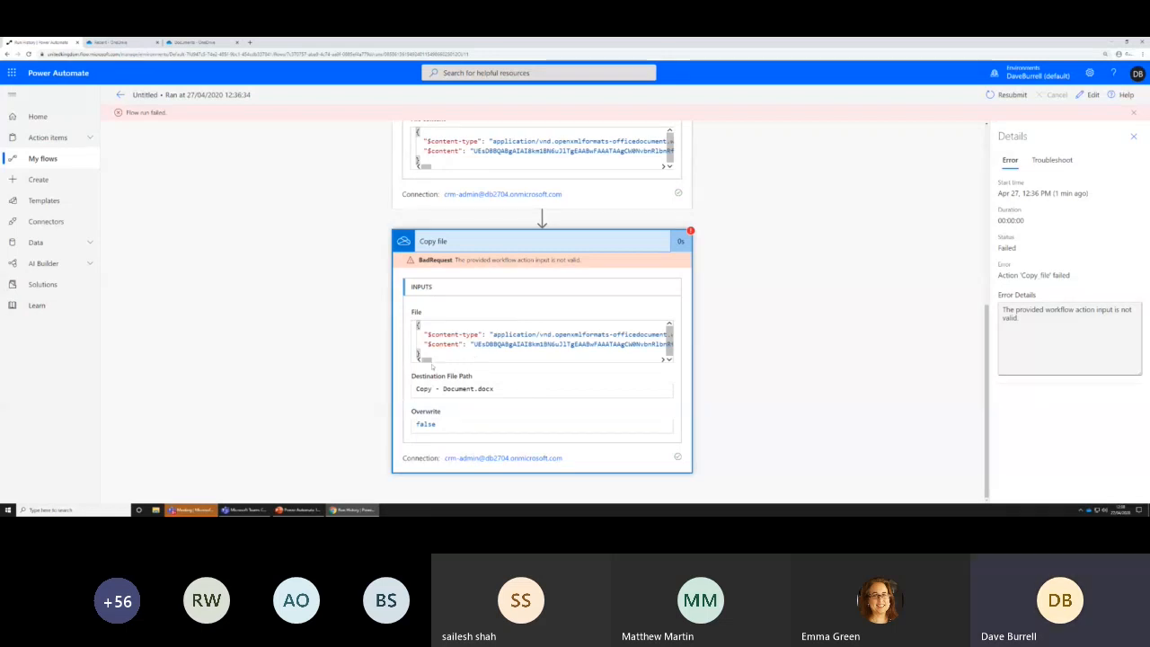
left_click_drag(427, 359, 381, 356)
Edit the flow so Copy file's Destination File Path is File path, the text "/Copy - " and File name, and save it
left_click(1090, 95)
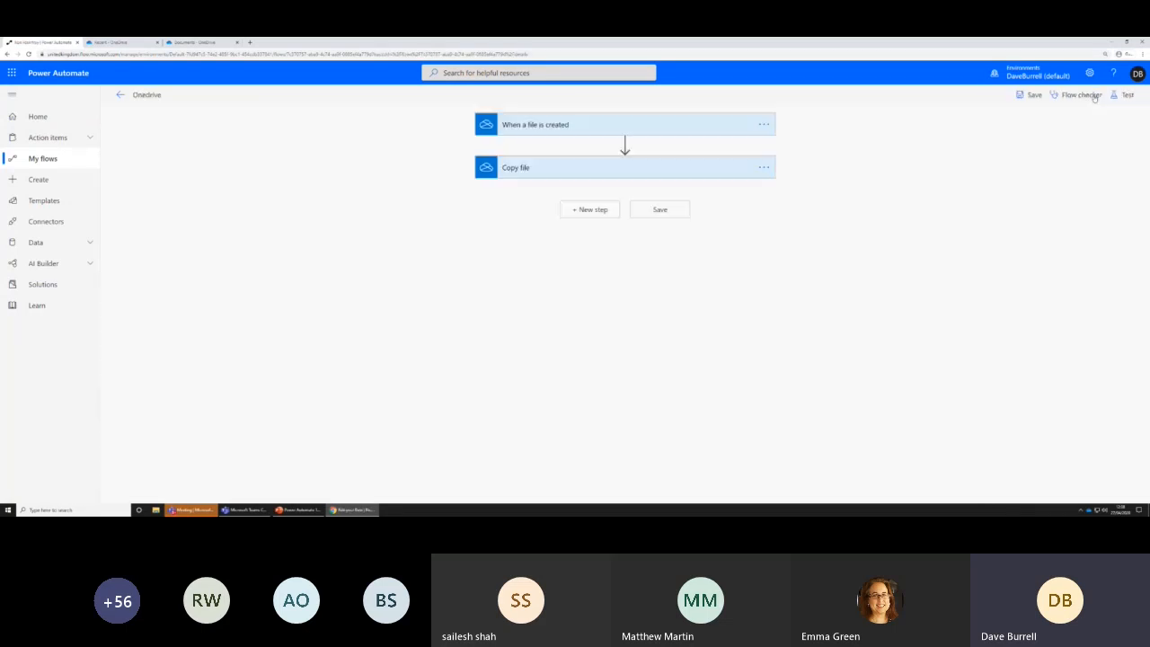
left_click(629, 169)
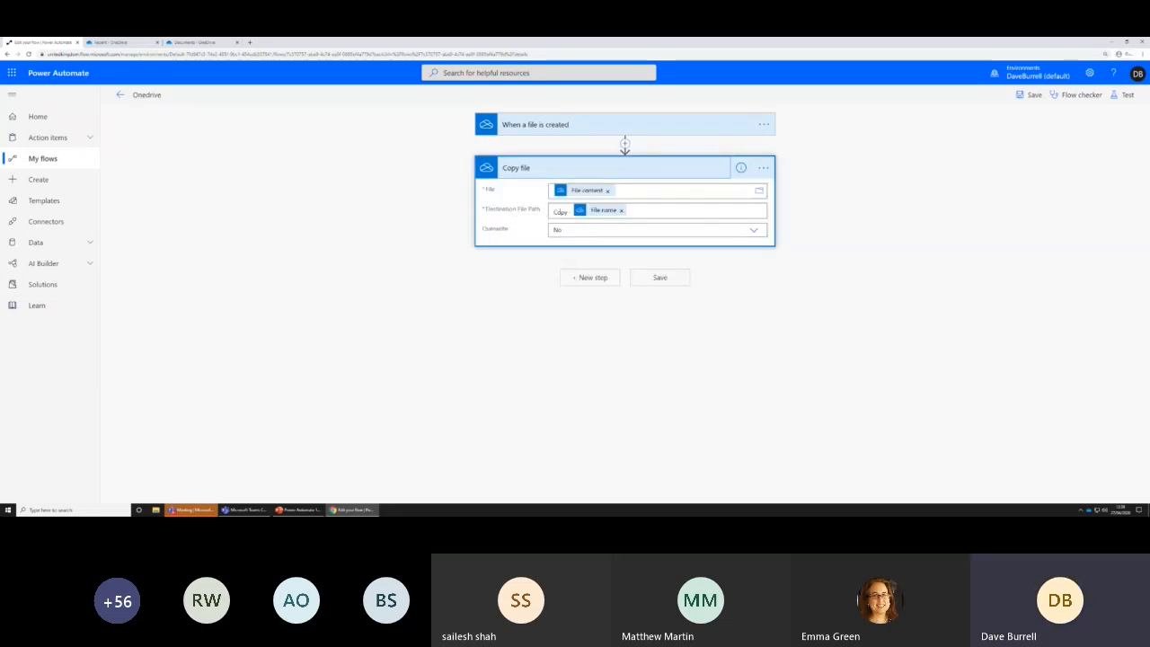
left_click(671, 211)
left_click_drag(638, 211, 541, 213)
key("BackSpace")
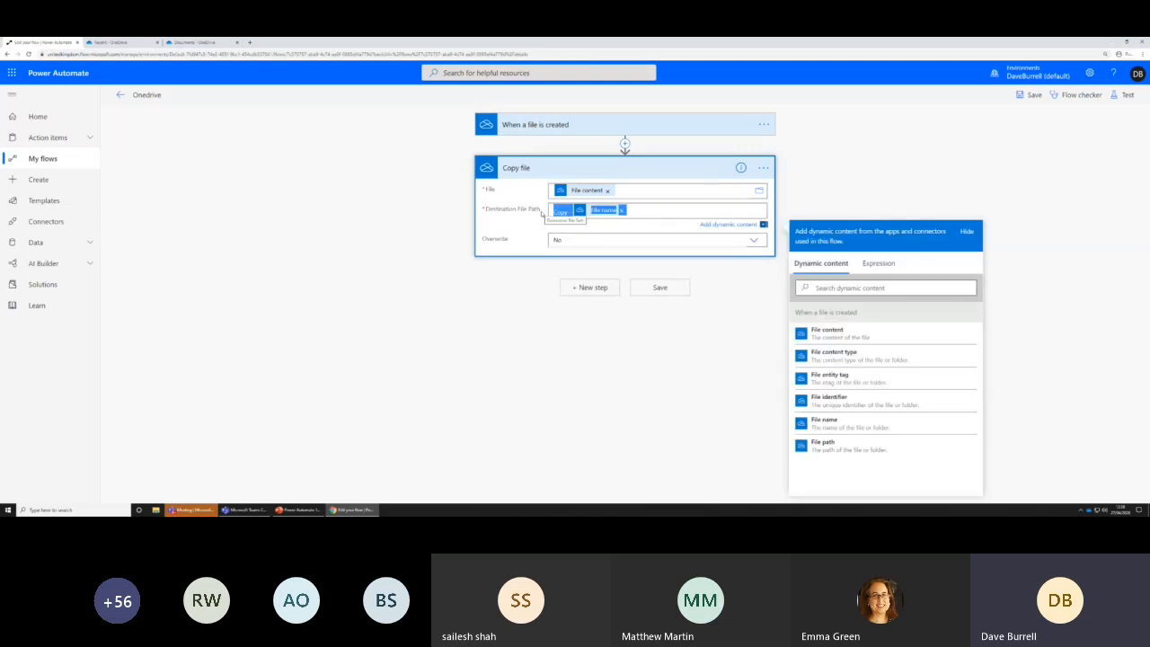
left_click(406, 229)
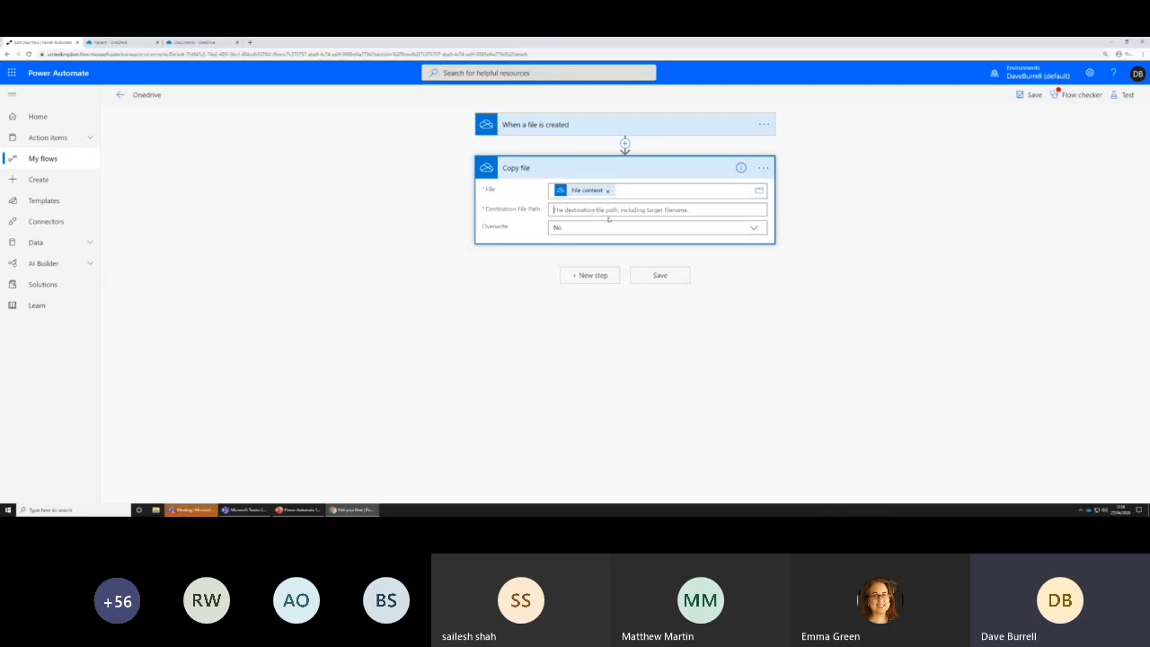
left_click(684, 209)
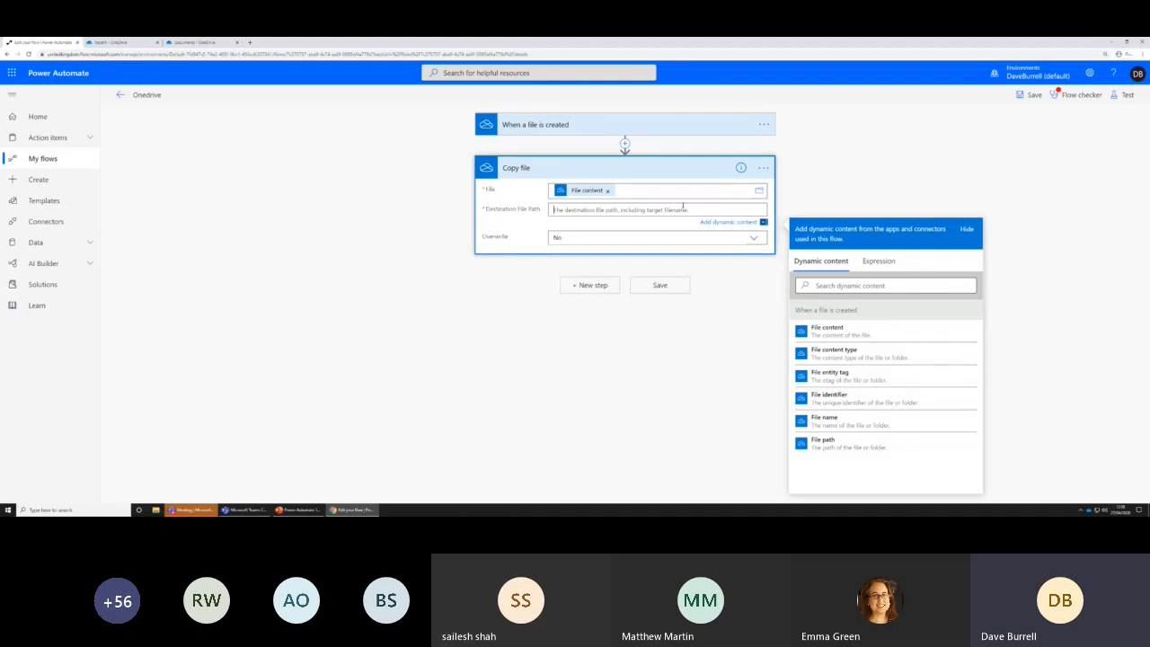
left_click(822, 441)
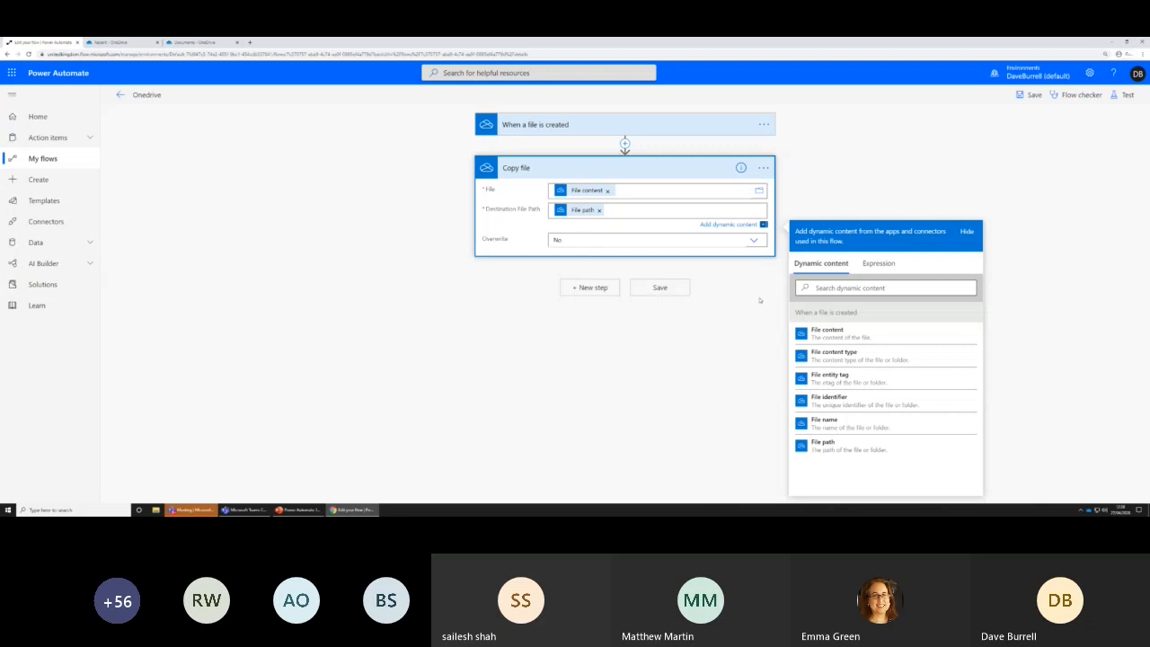
type("/")
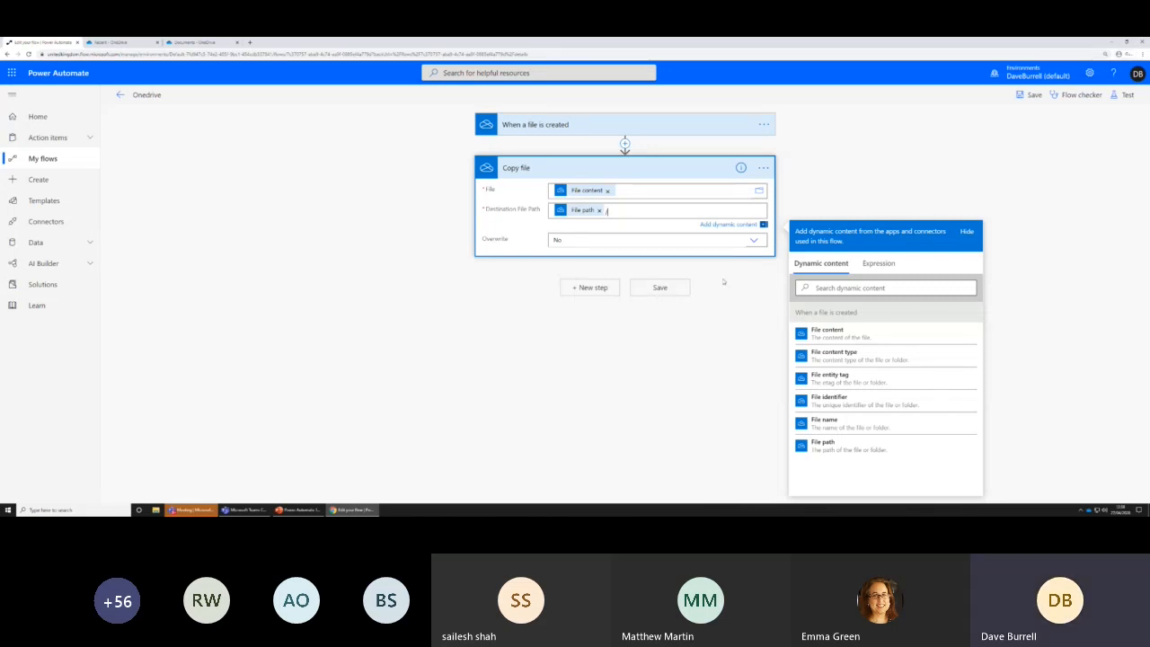
type("Copy -")
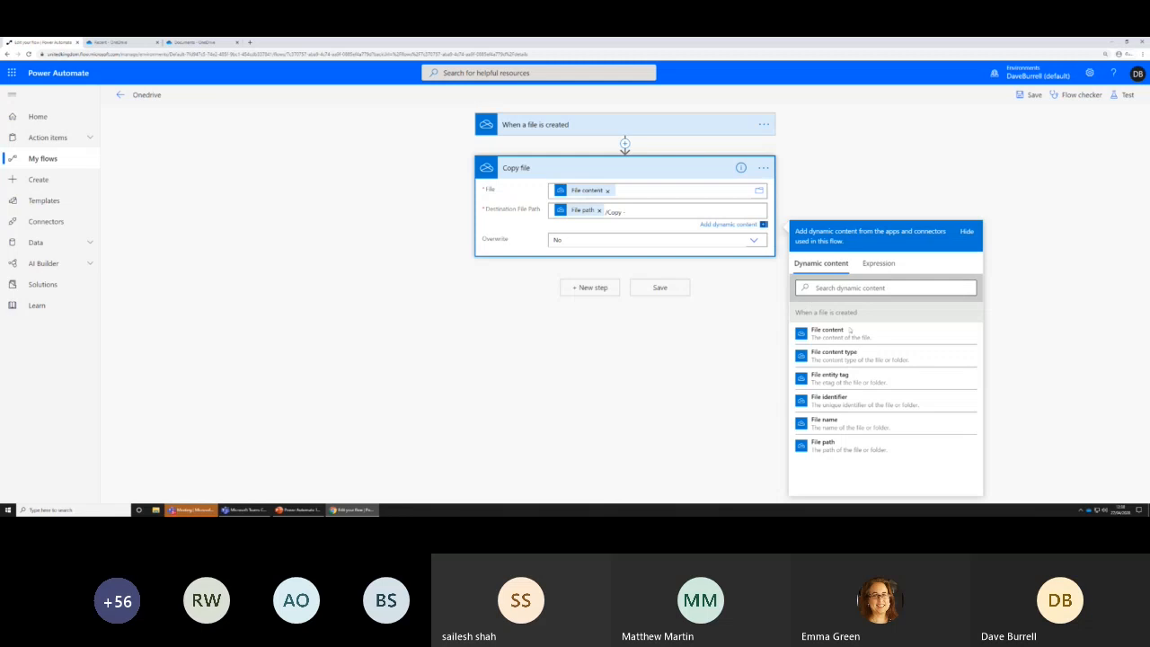
left_click(827, 421)
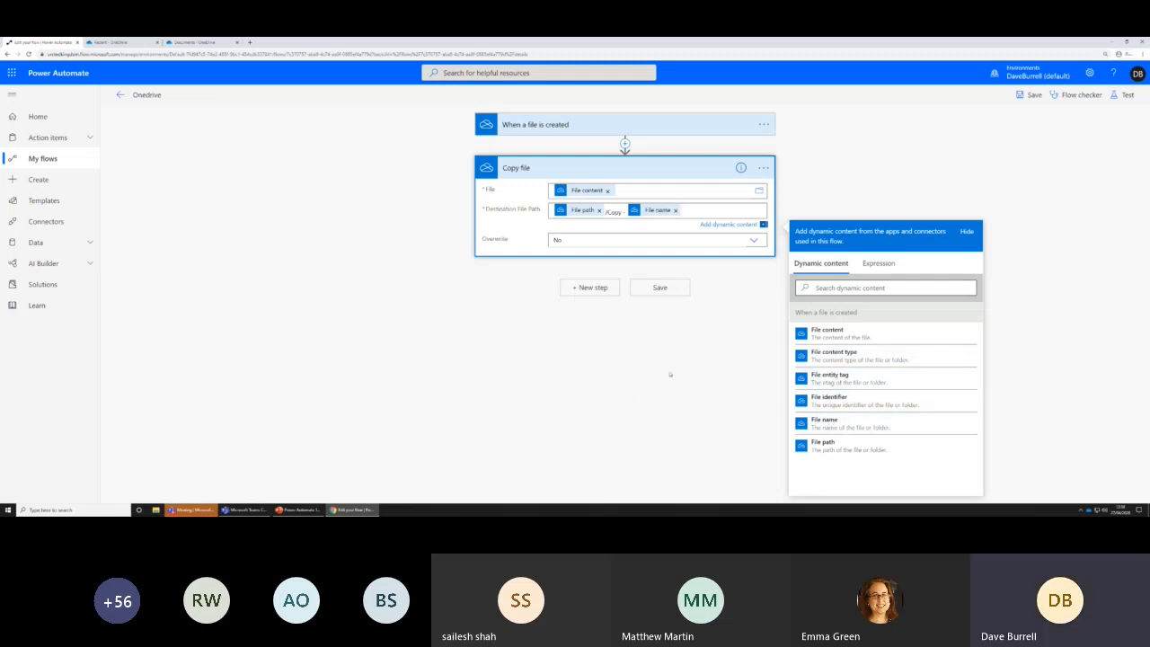
left_click(659, 287)
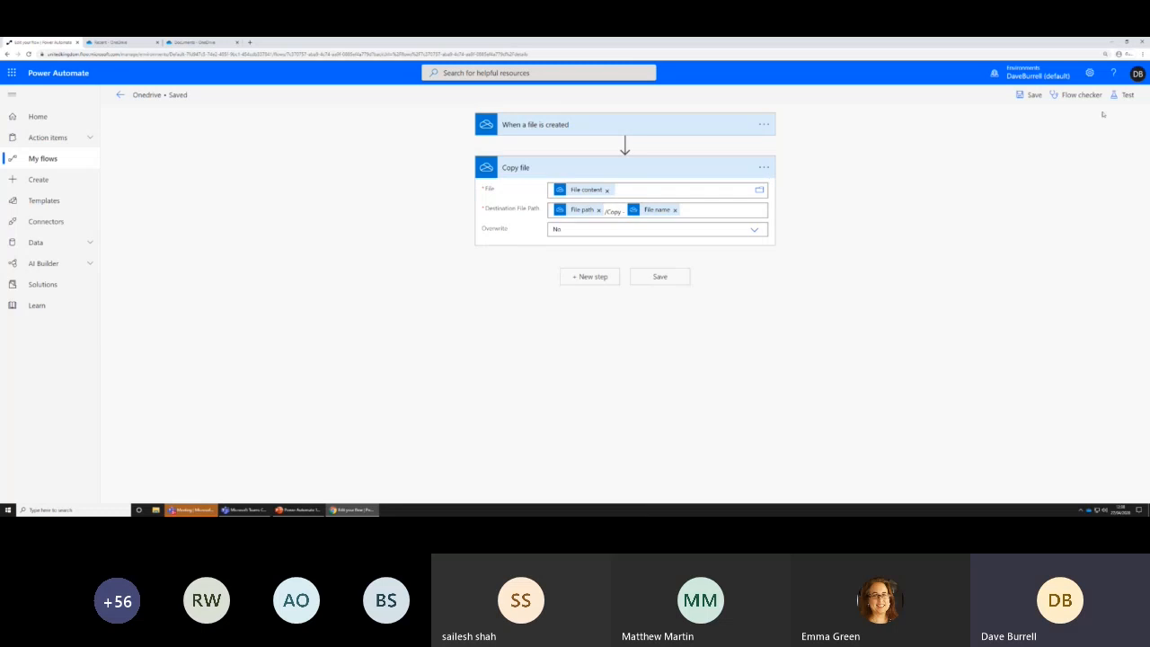
Test the flow with data from the most recent failed run and examine the Copy file action's Destination File Path input
left_click(1123, 96)
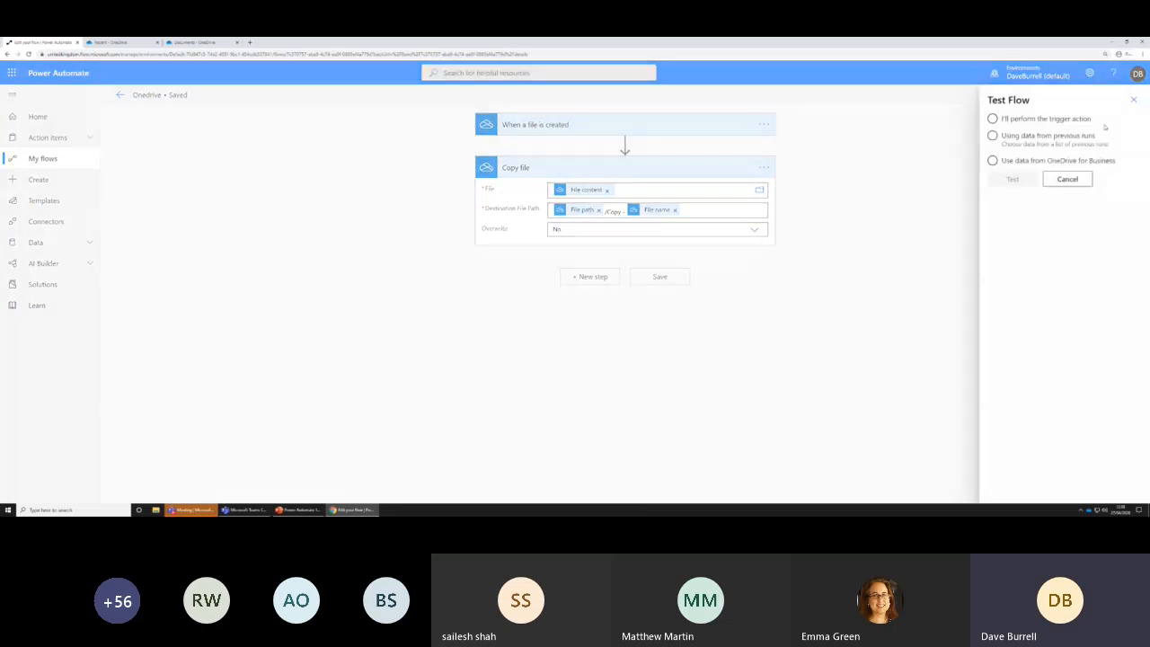
left_click(1030, 136)
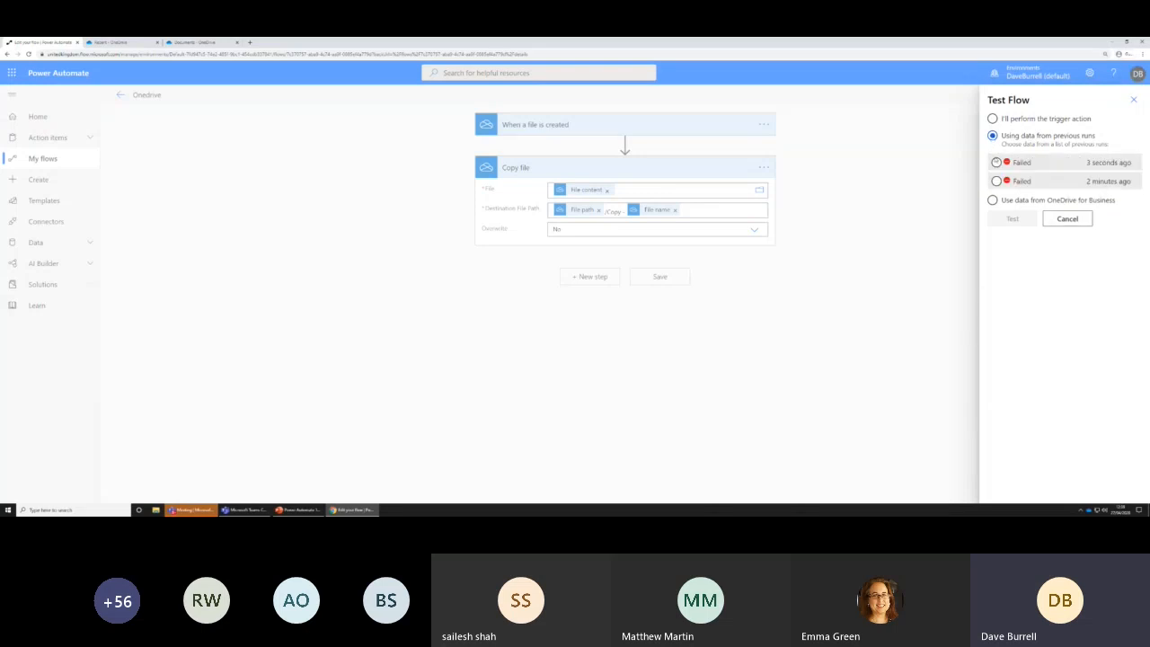
left_click(995, 162)
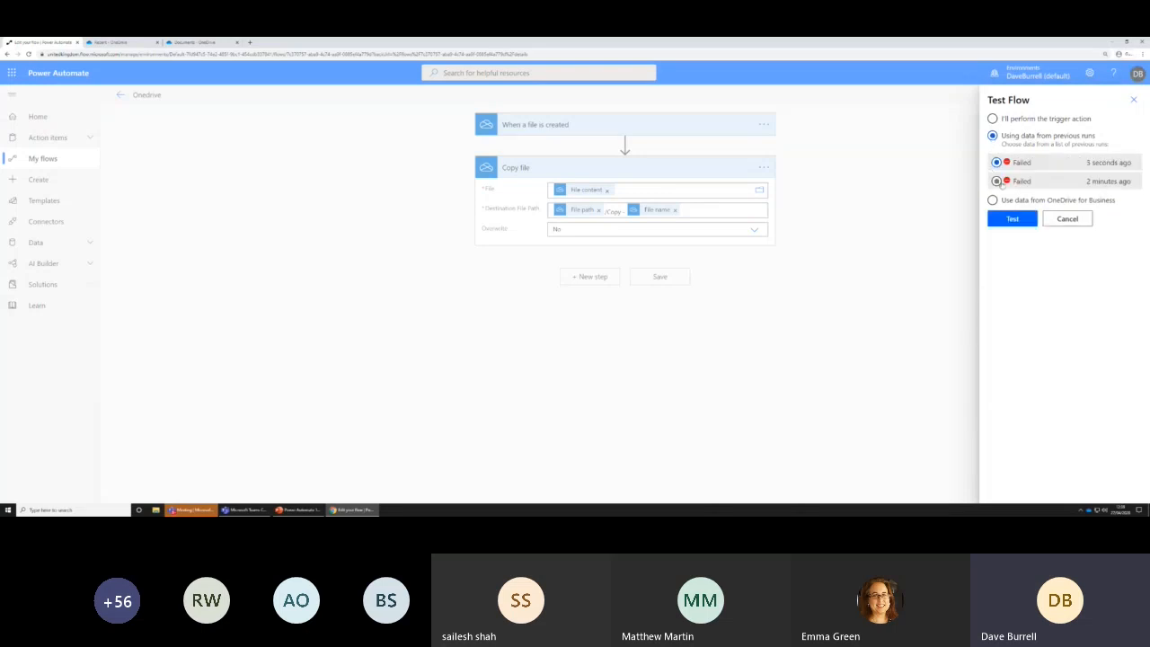
left_click(1006, 220)
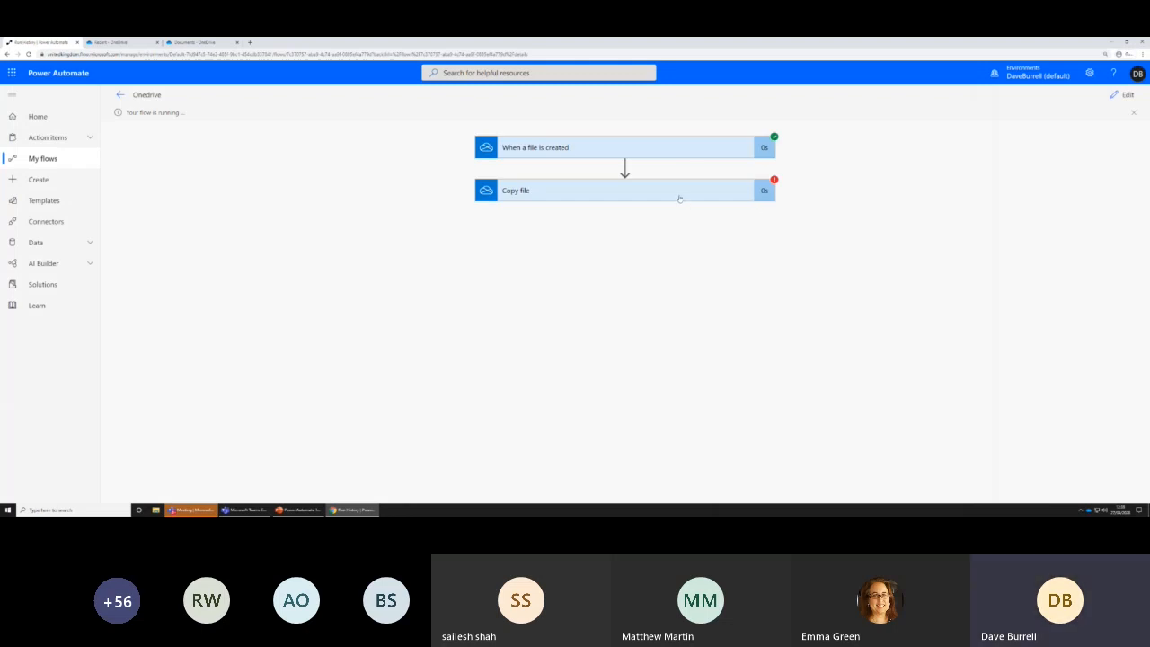
left_click(679, 197)
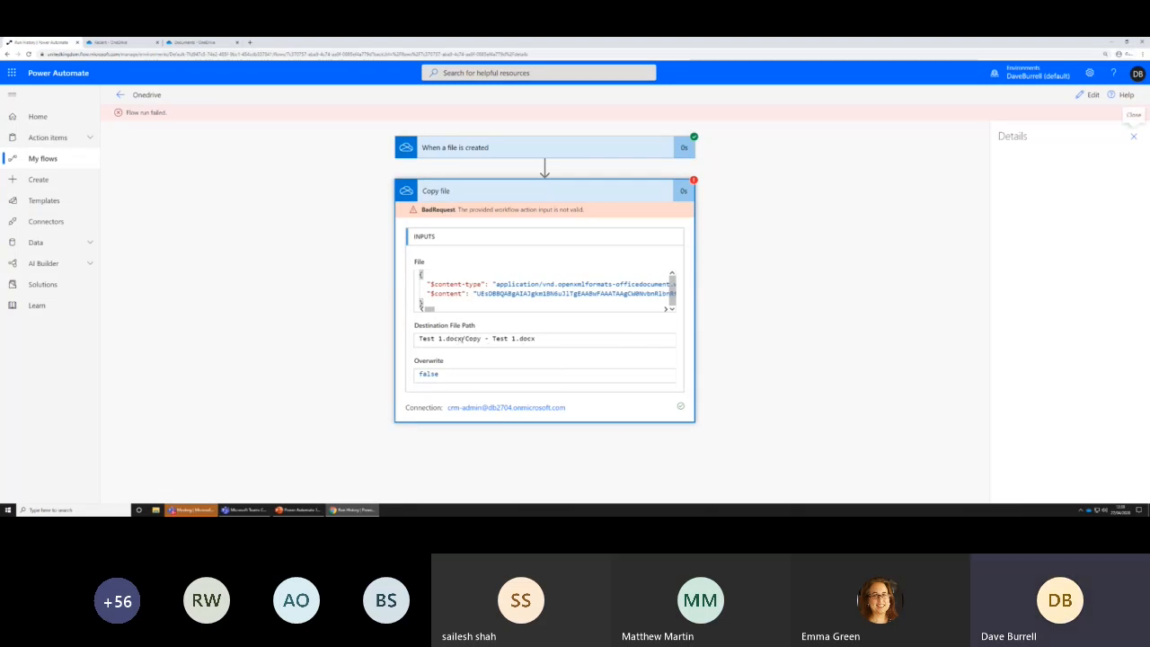
left_click_drag(537, 339, 417, 339)
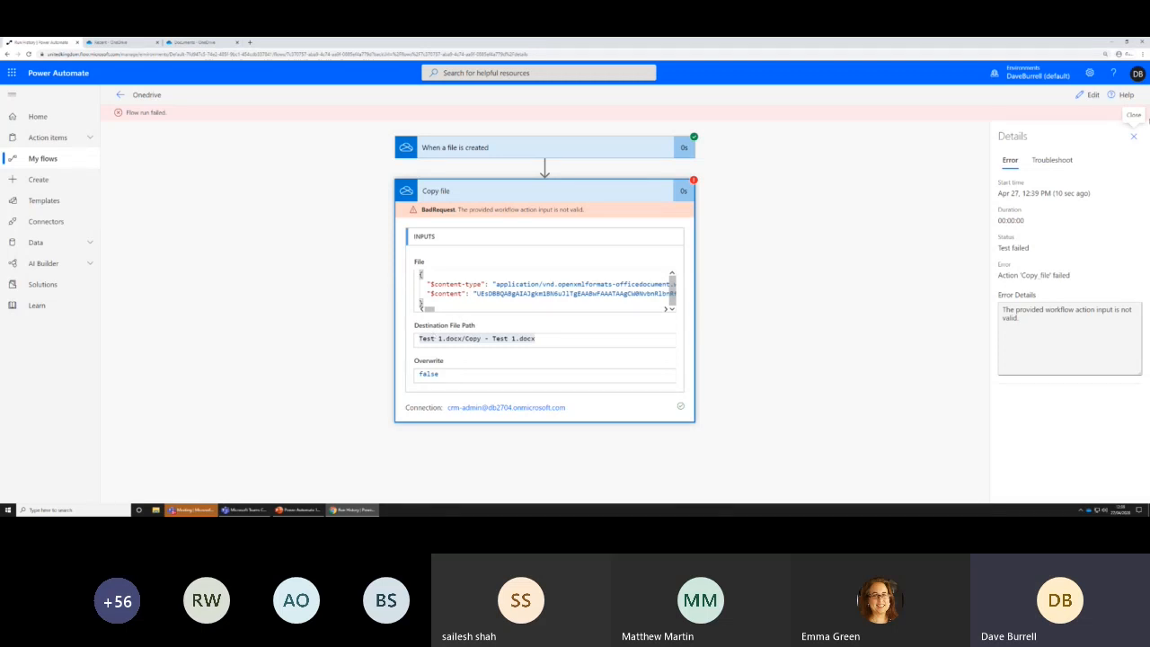
left_click(1134, 137)
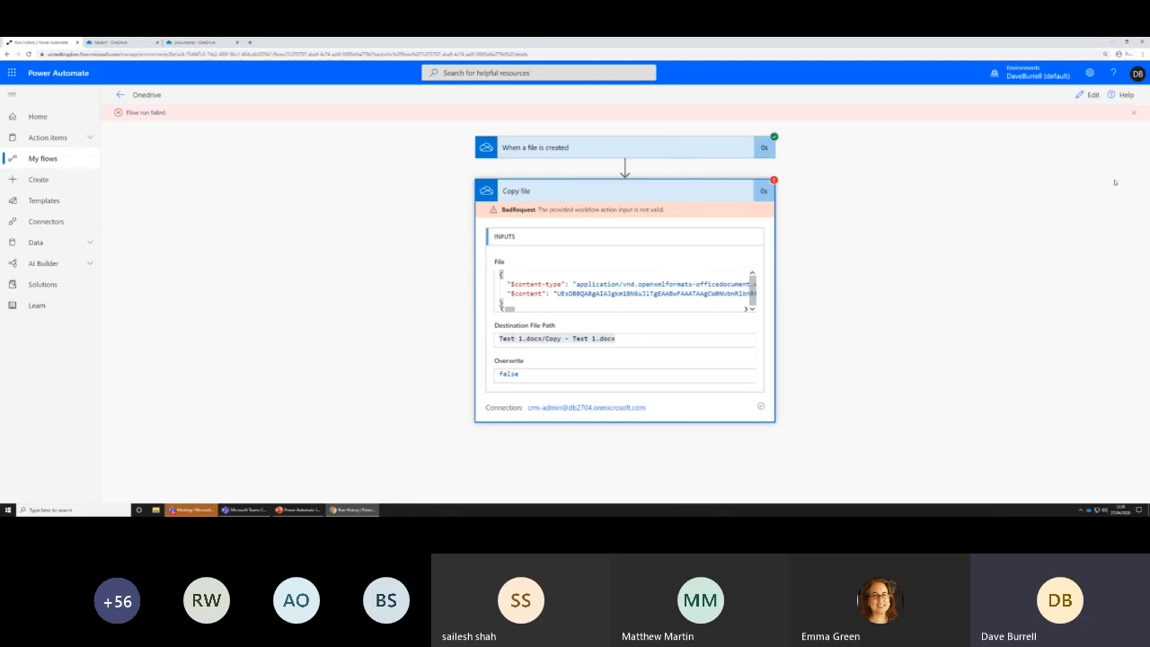
Change Copy file's Destination File Path to the text "Copy - " followed by File path, and save the flow
left_click(1088, 94)
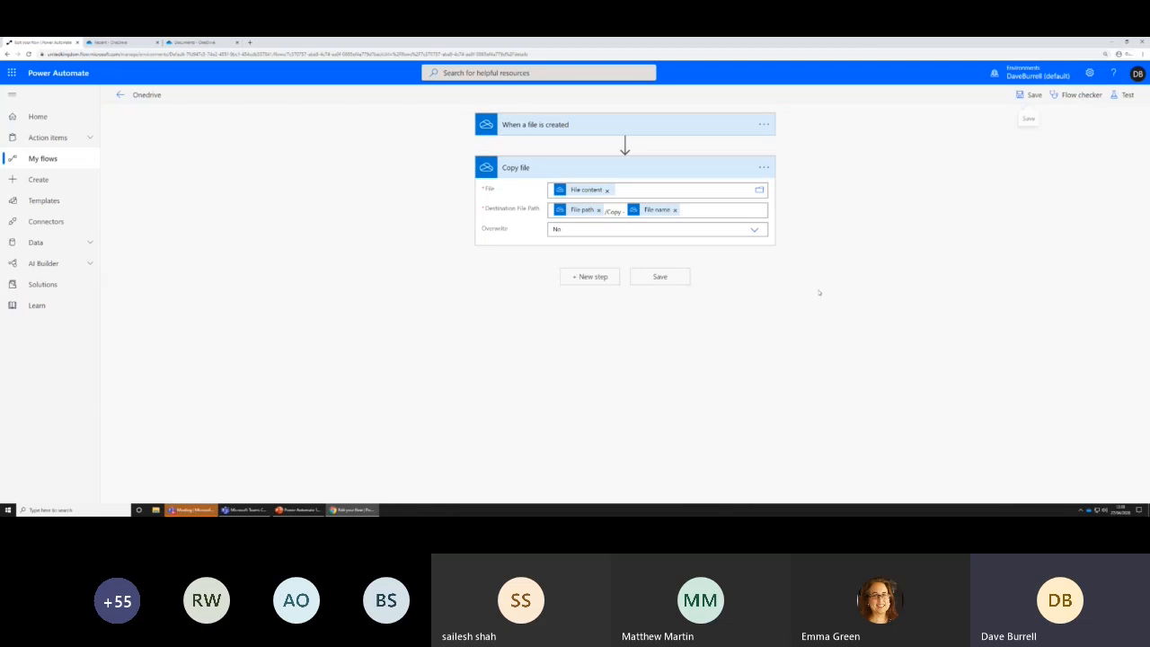
left_click(688, 210)
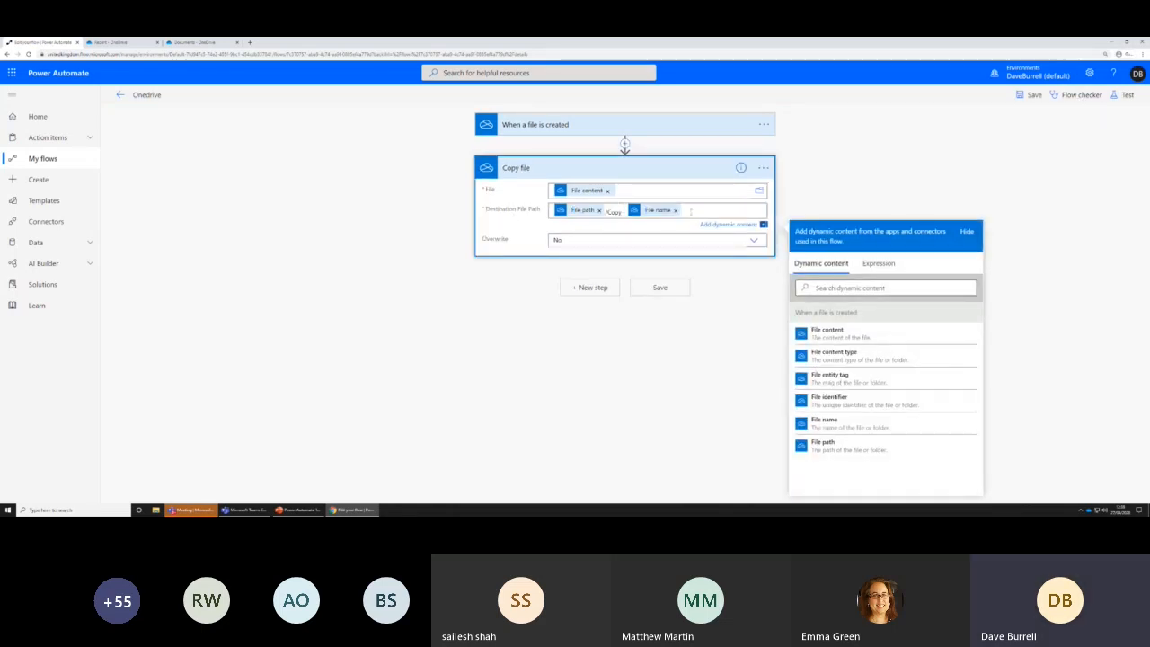
key("BackSpace")
key("BackSpace")
key("BackSpace")
key("BackSpace")
key("BackSpace")
key("BackSpace")
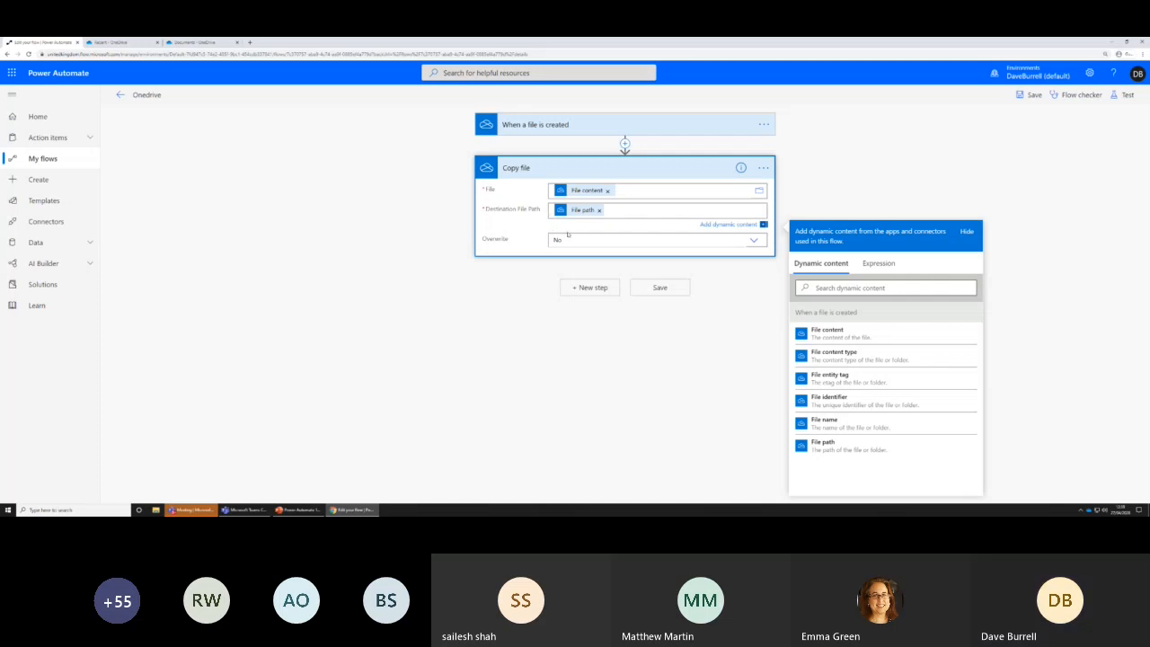
left_click_drag(571, 214, 604, 214)
type("Copy")
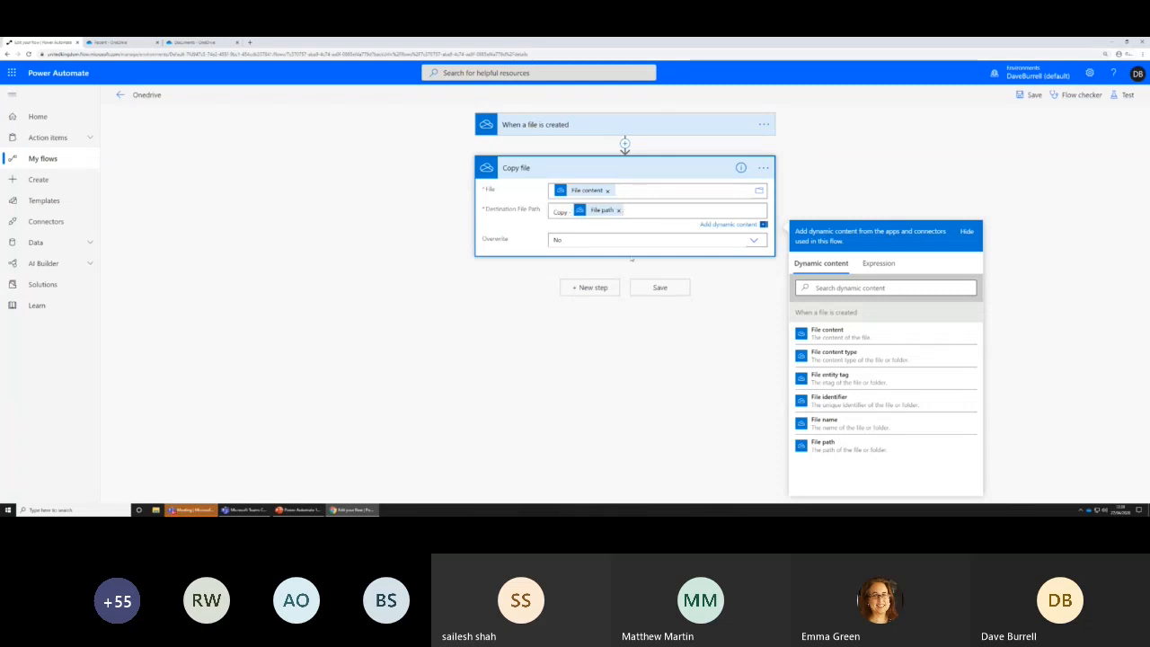
left_click(650, 284)
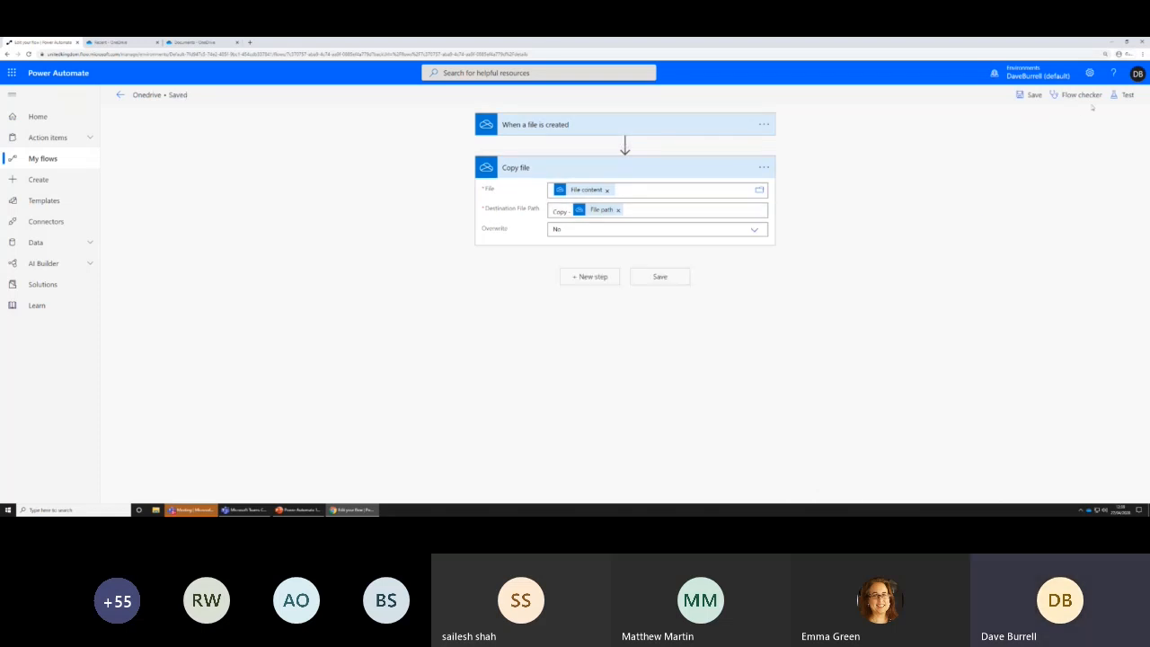
Test the flow again using data from a previous run and inspect the Copy file action's inputs
left_click(1122, 95)
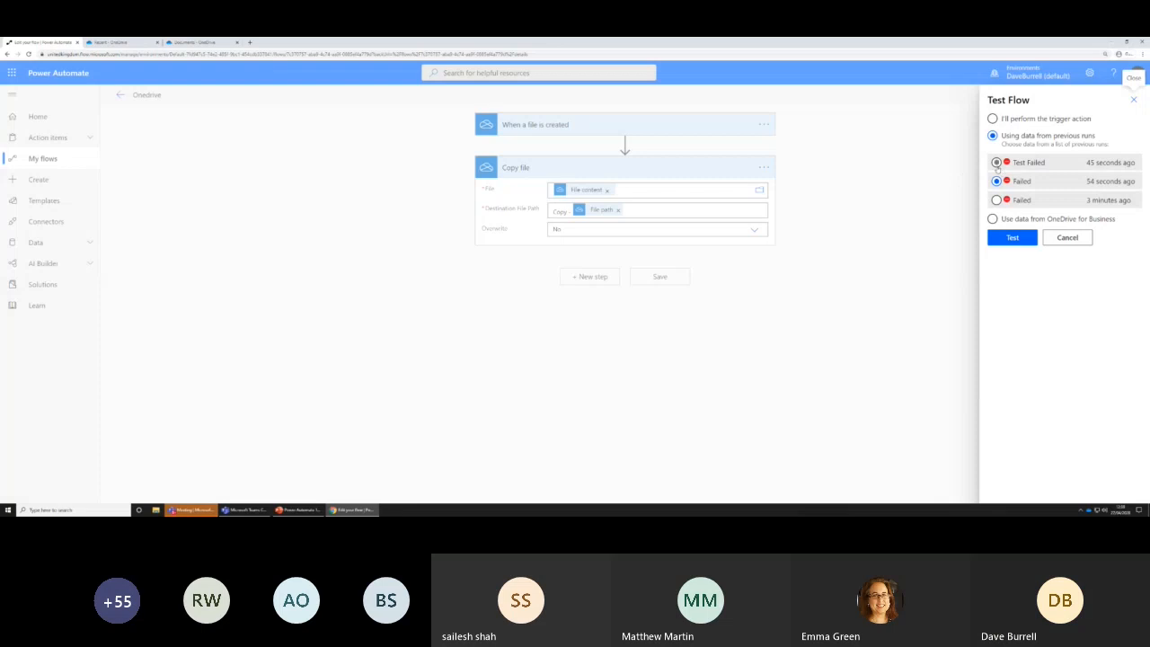
left_click(1012, 237)
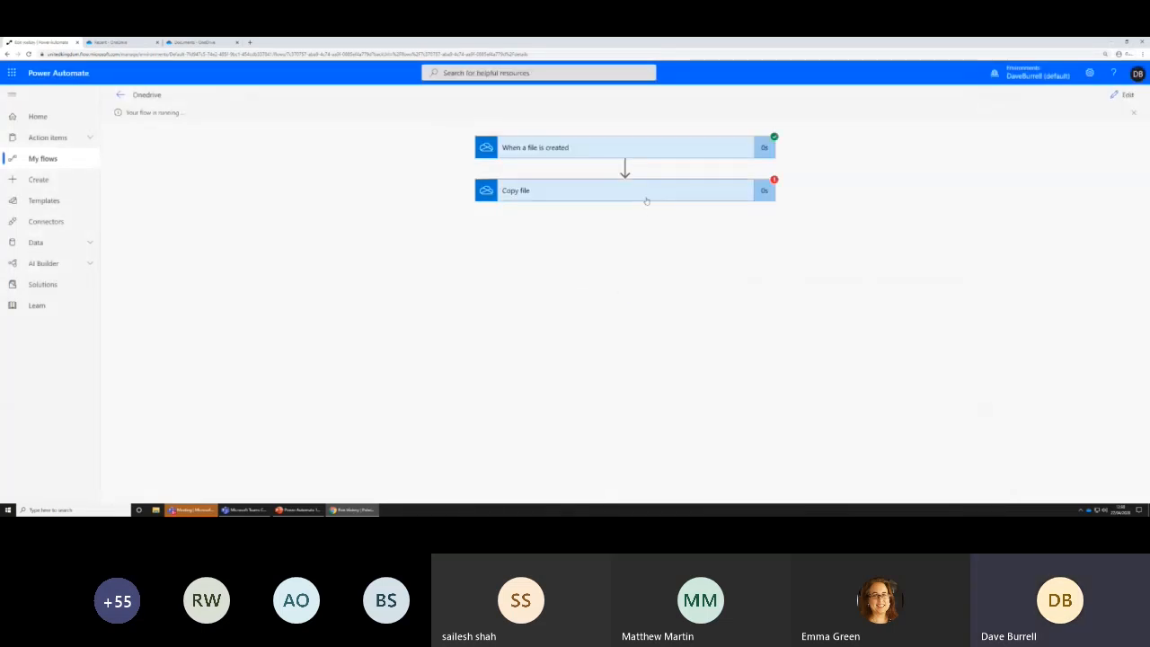
left_click(647, 200)
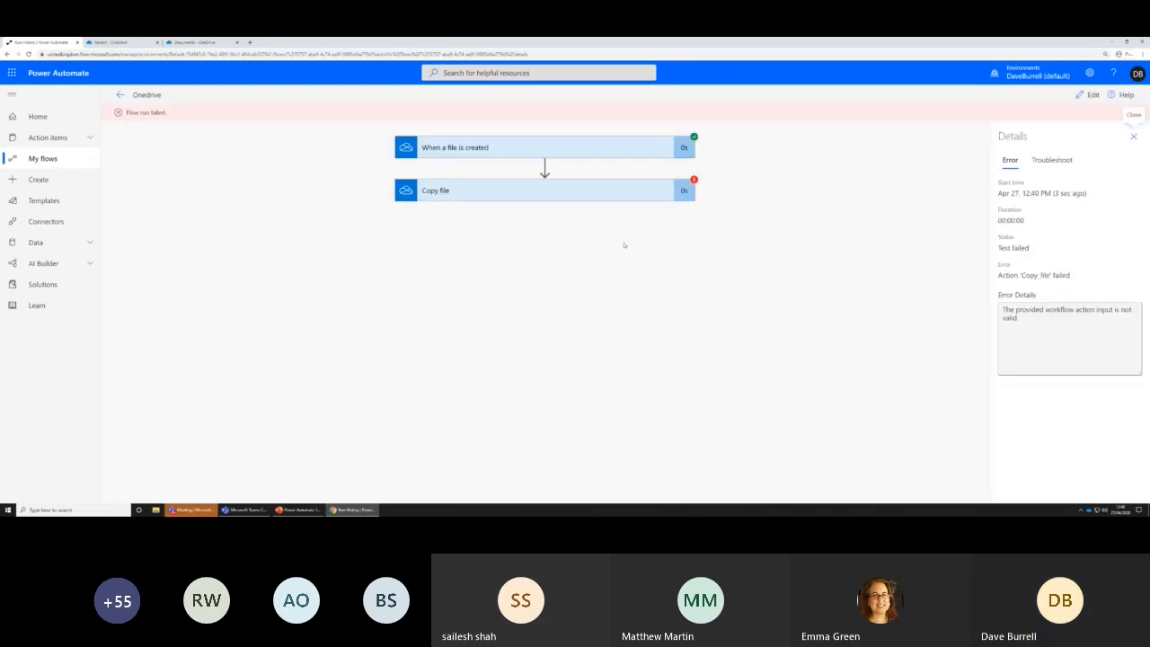
left_click(535, 196)
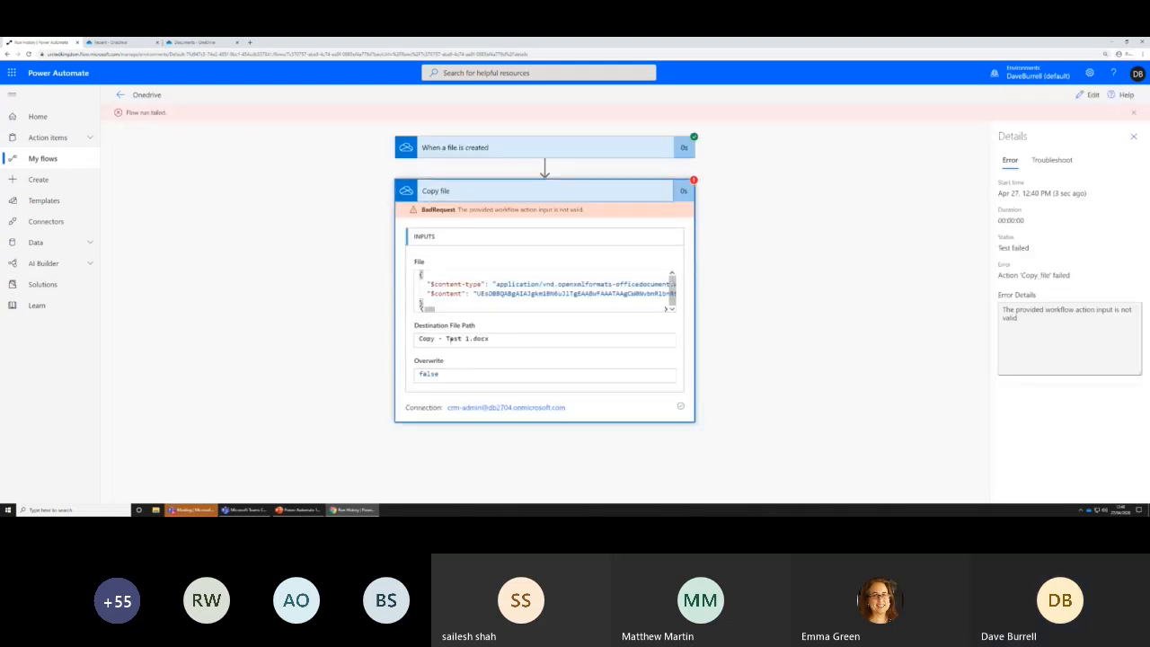
Remove the "Copy - " prefix from Copy file's Destination File Path, keeping only File path, and save the flow
left_click(1089, 94)
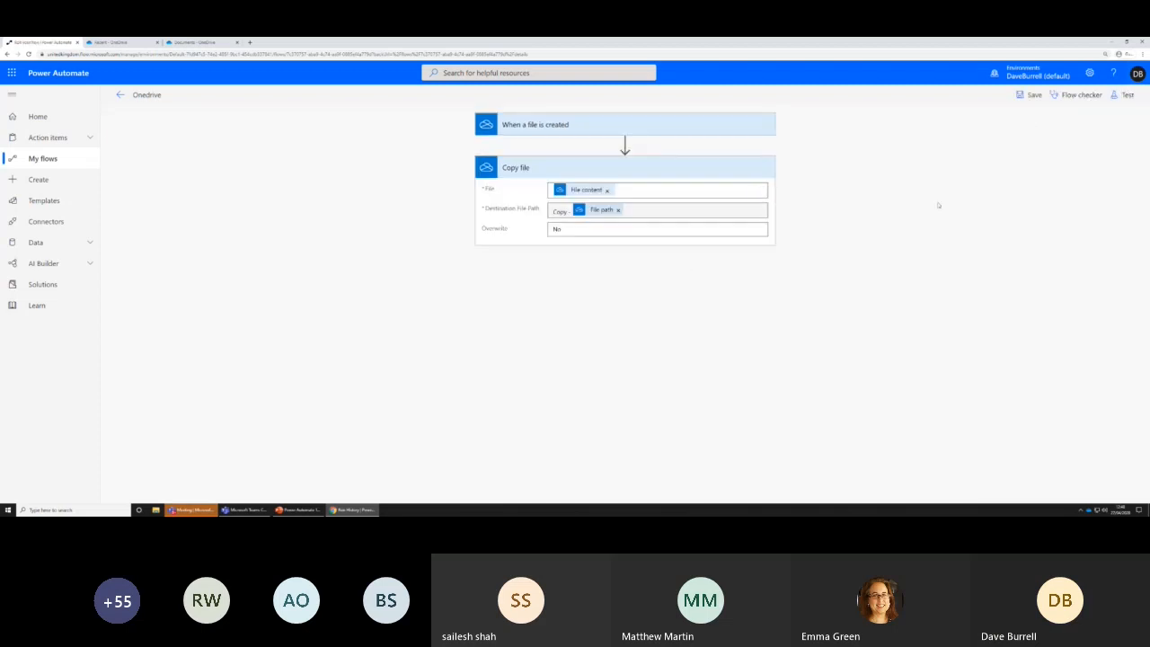
left_click(521, 227)
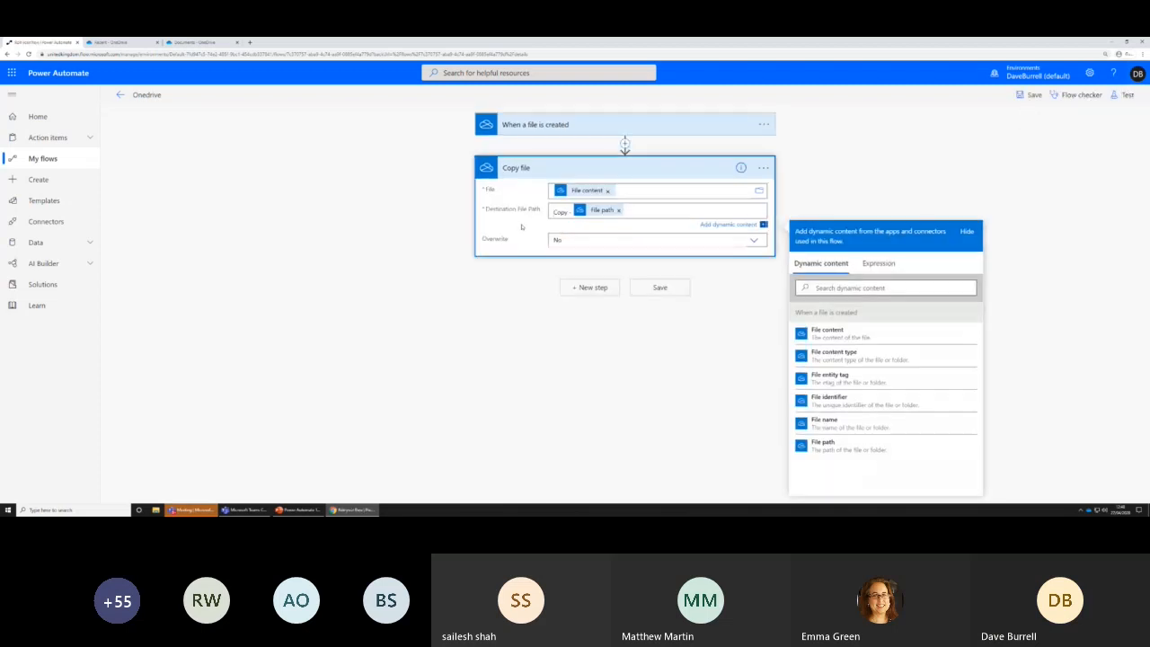
key("Delete")
key("Delete")
key("Delete")
key("Delete")
key("Delete")
key("Delete")
key("Delete")
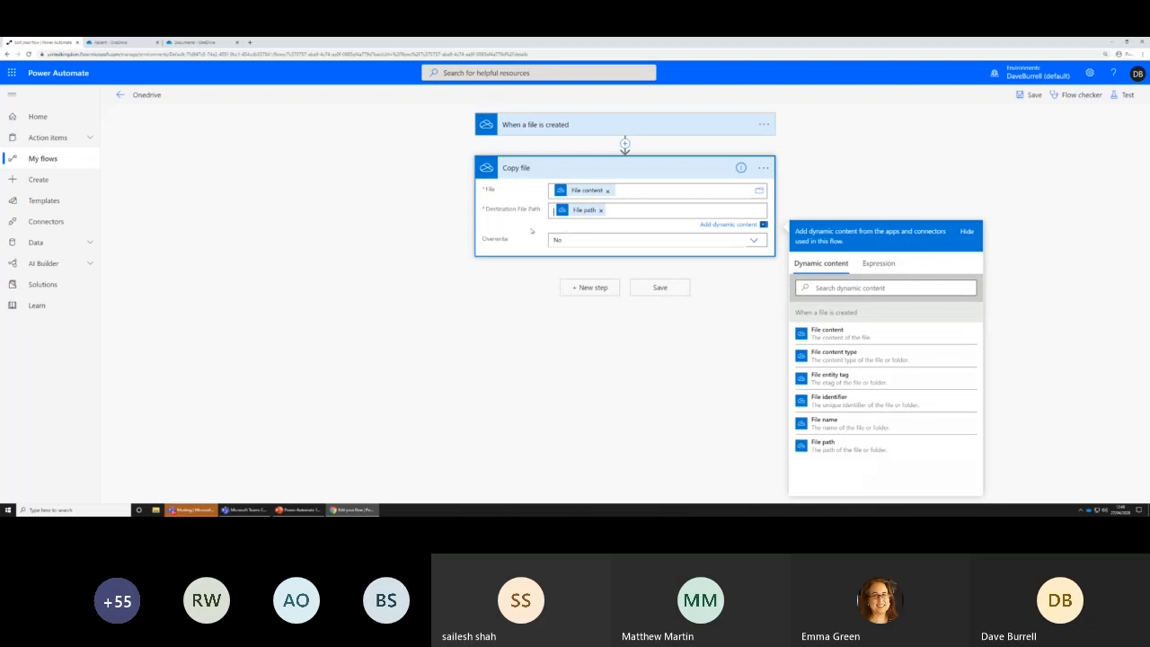
left_click(641, 289)
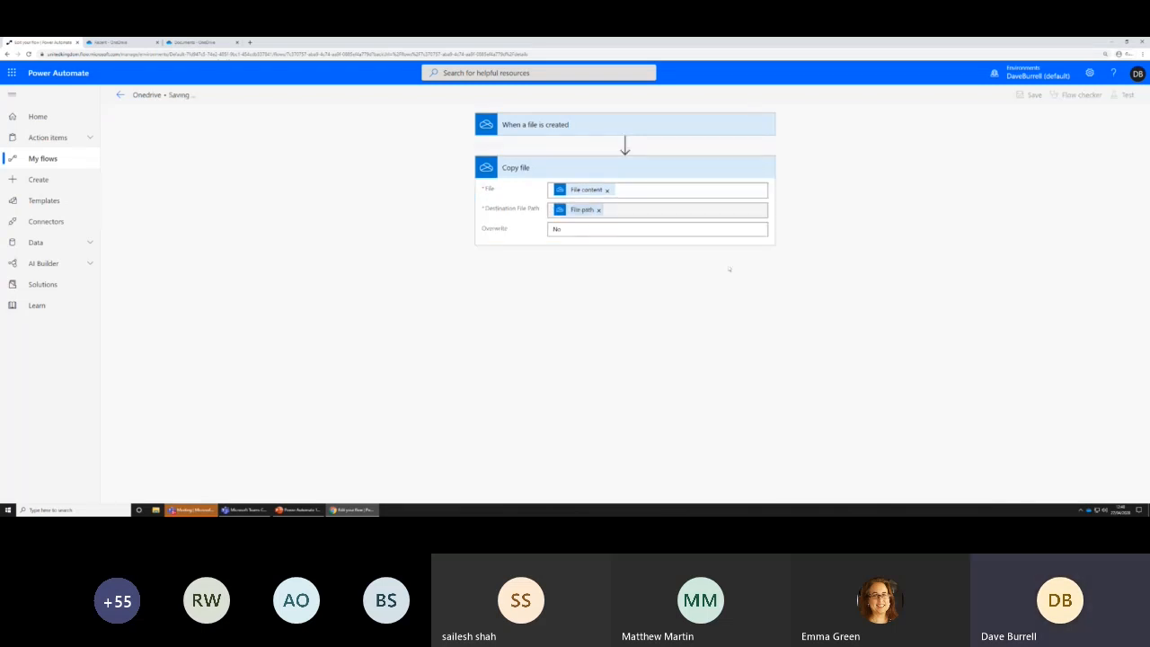
left_click(674, 277)
Rerun the test with previous run data and check the destination path that the Copy file action received
left_click(1126, 96)
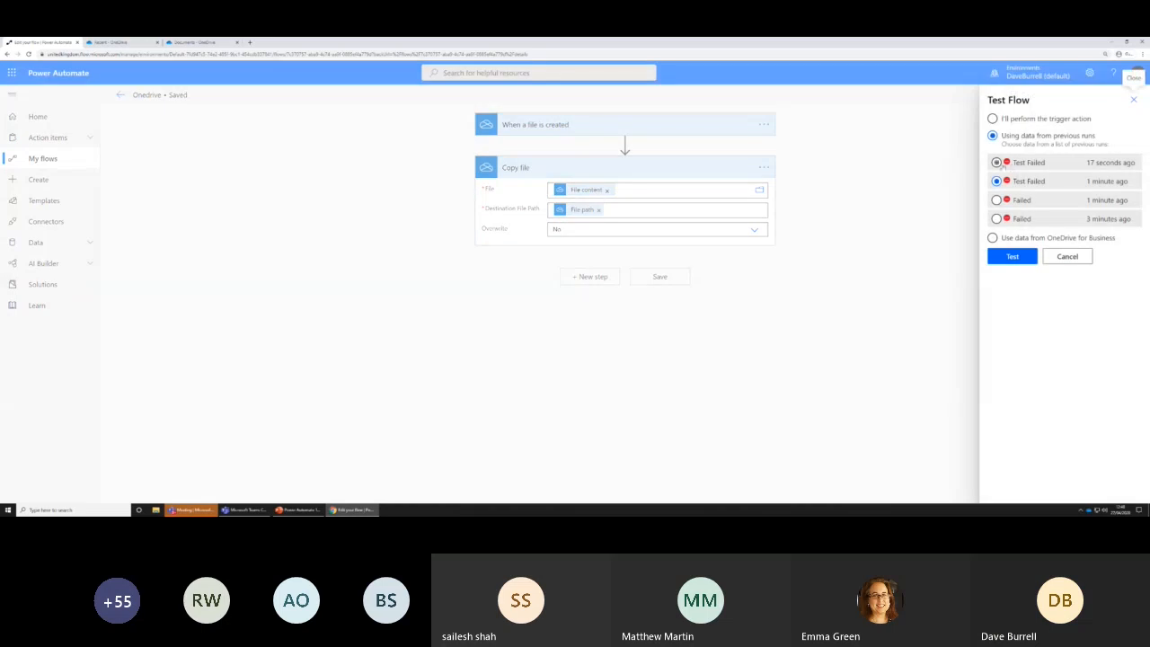
left_click(1010, 256)
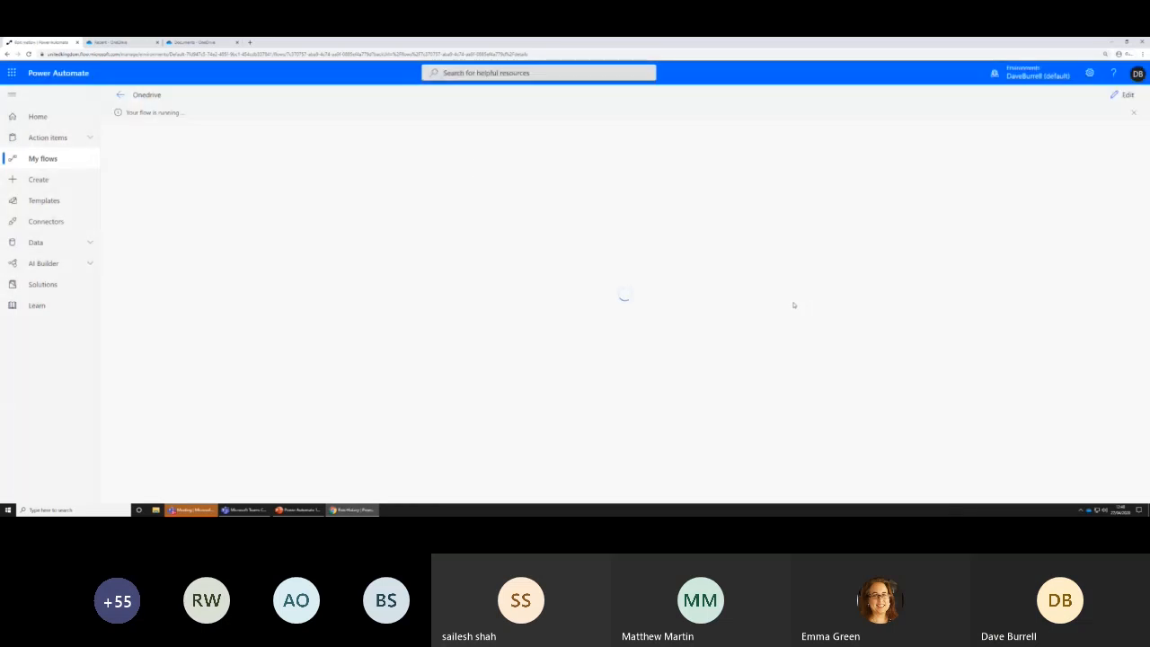
left_click(641, 198)
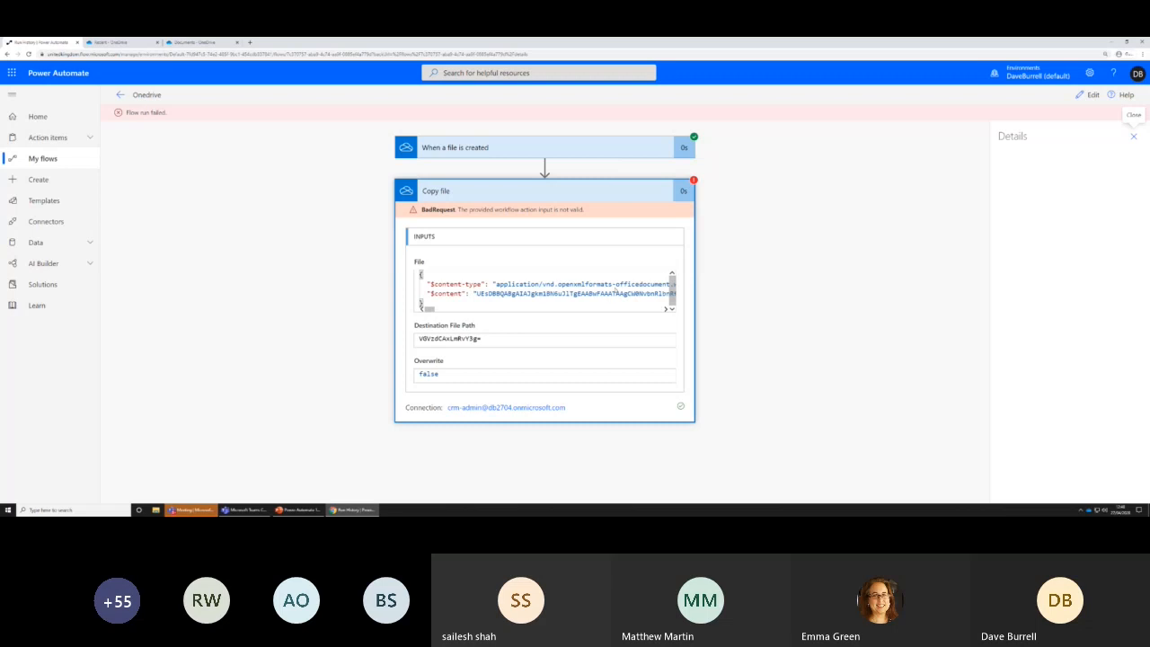
Replace File content with the File identifier dynamic value in Copy file's File input, and save the flow
left_click(1090, 95)
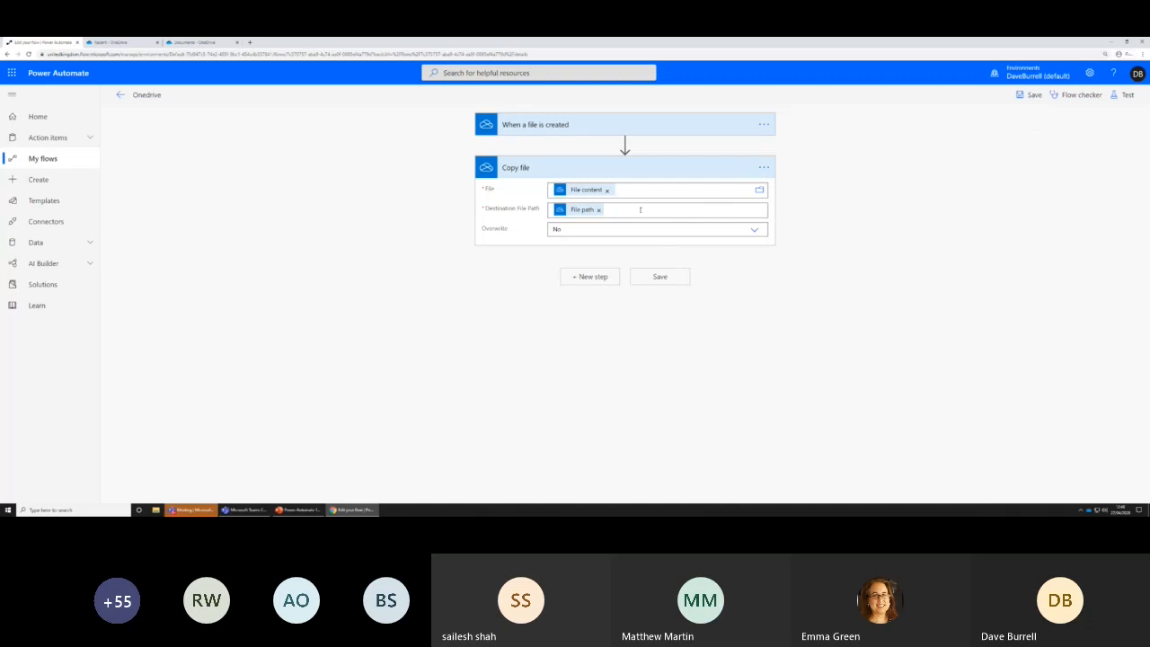
left_click(607, 190)
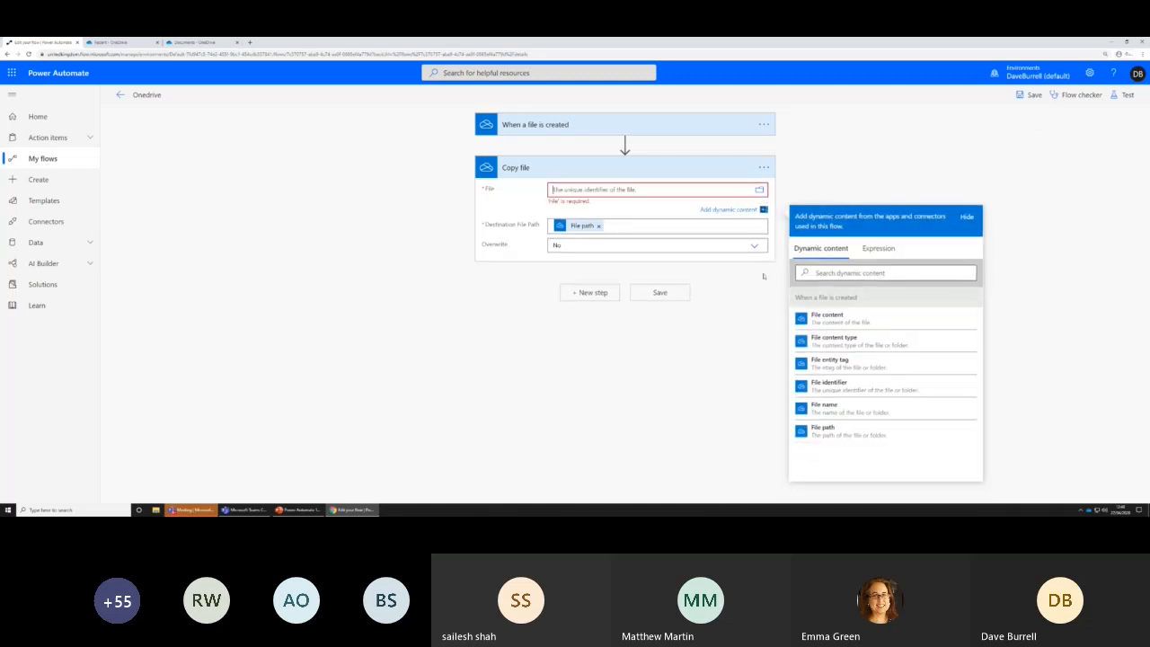
left_click(843, 384)
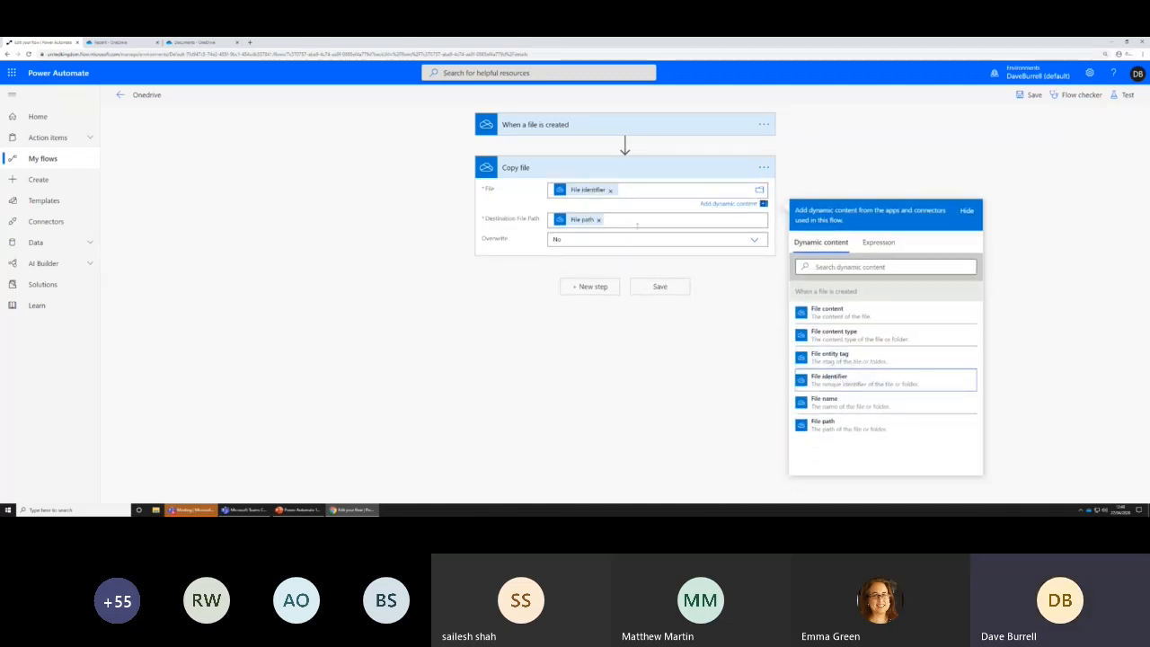
left_click(660, 286)
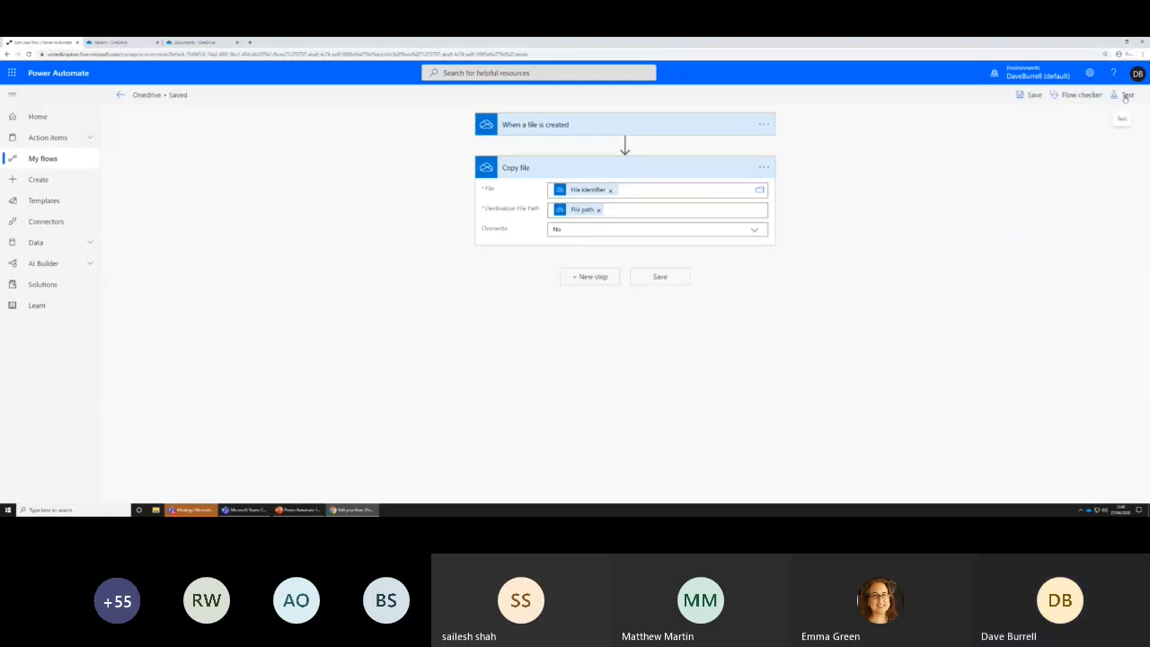
Test the flow using data from the most recent previous run and examine the Copy file action's inputs and outputs
left_click(1125, 95)
left_click(996, 162)
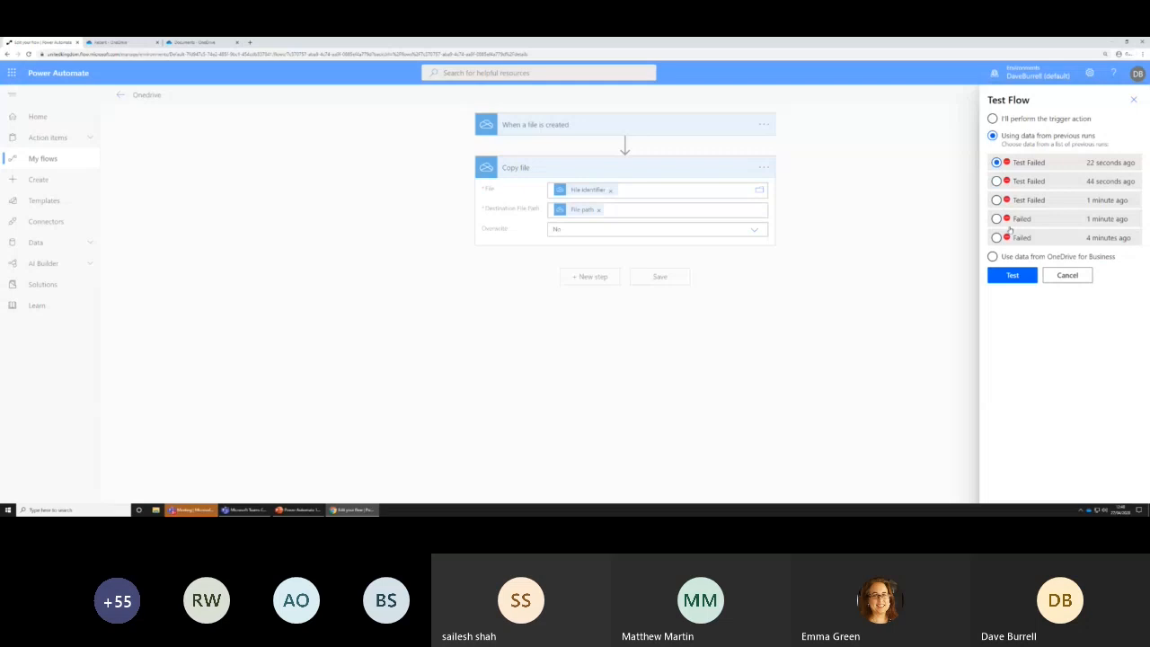
left_click(1006, 275)
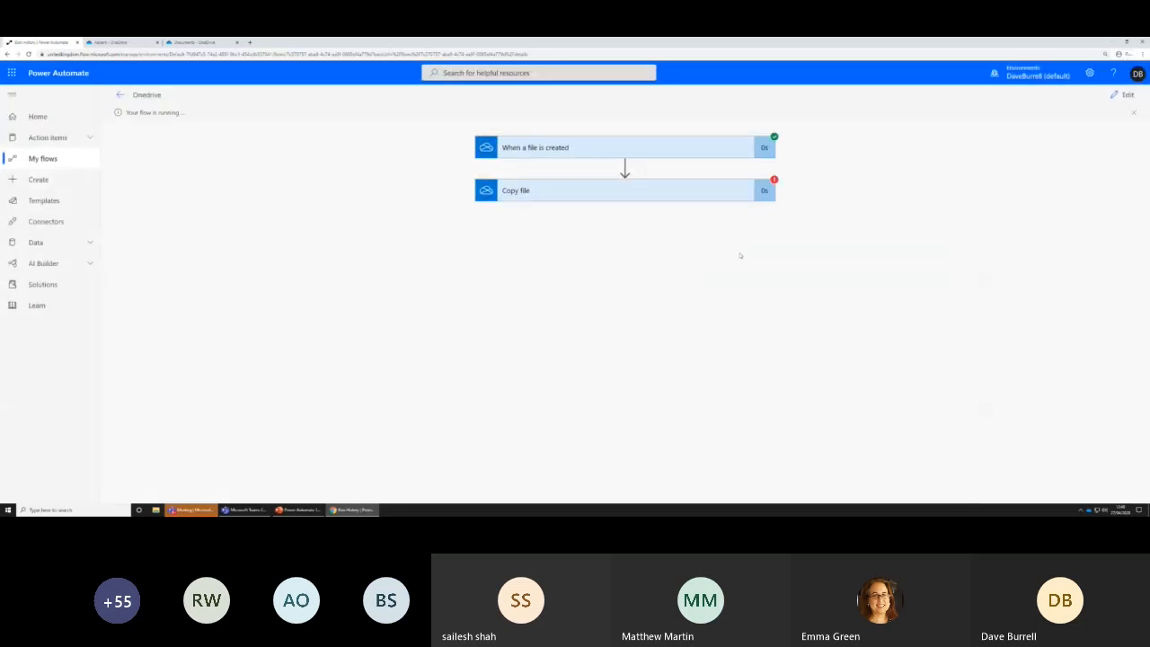
left_click(678, 198)
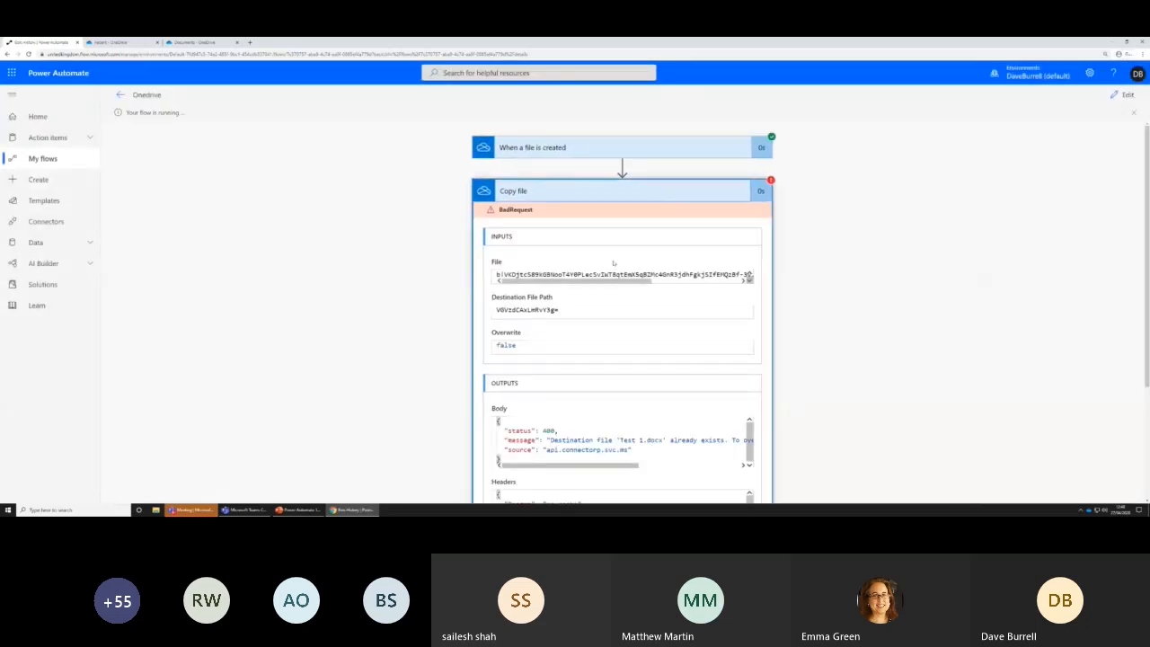
scroll(613, 262, "down", 2)
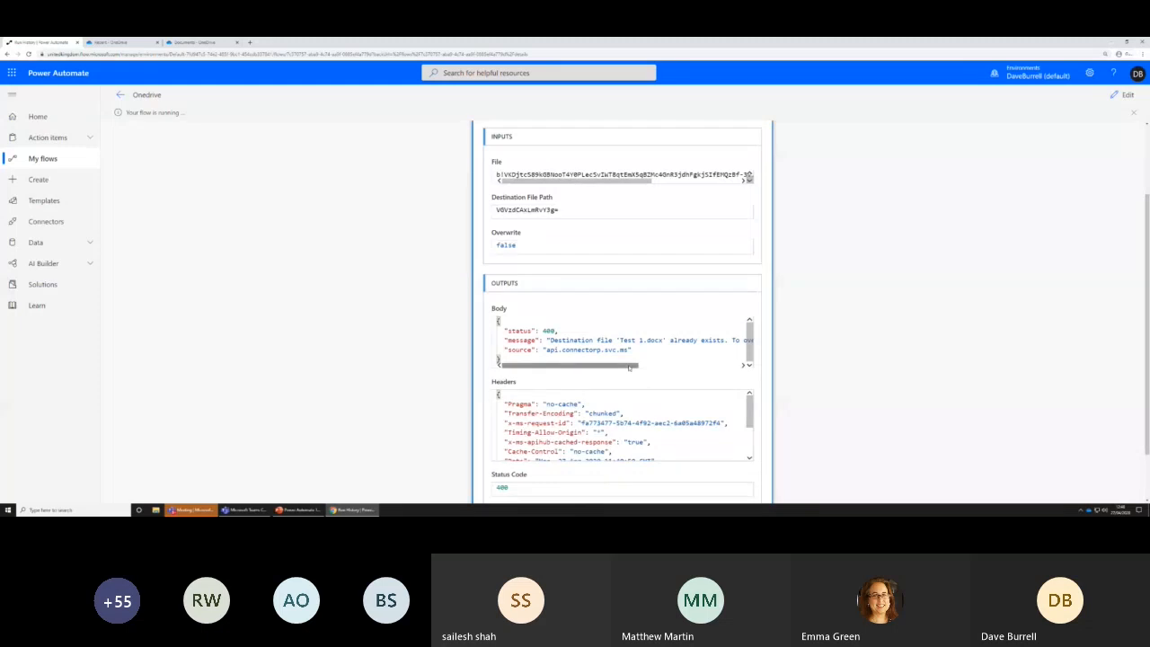
Set Copy file's Destination File Path to the text "copy - " followed by the File name dynamic value, and save the flow
left_click(1087, 94)
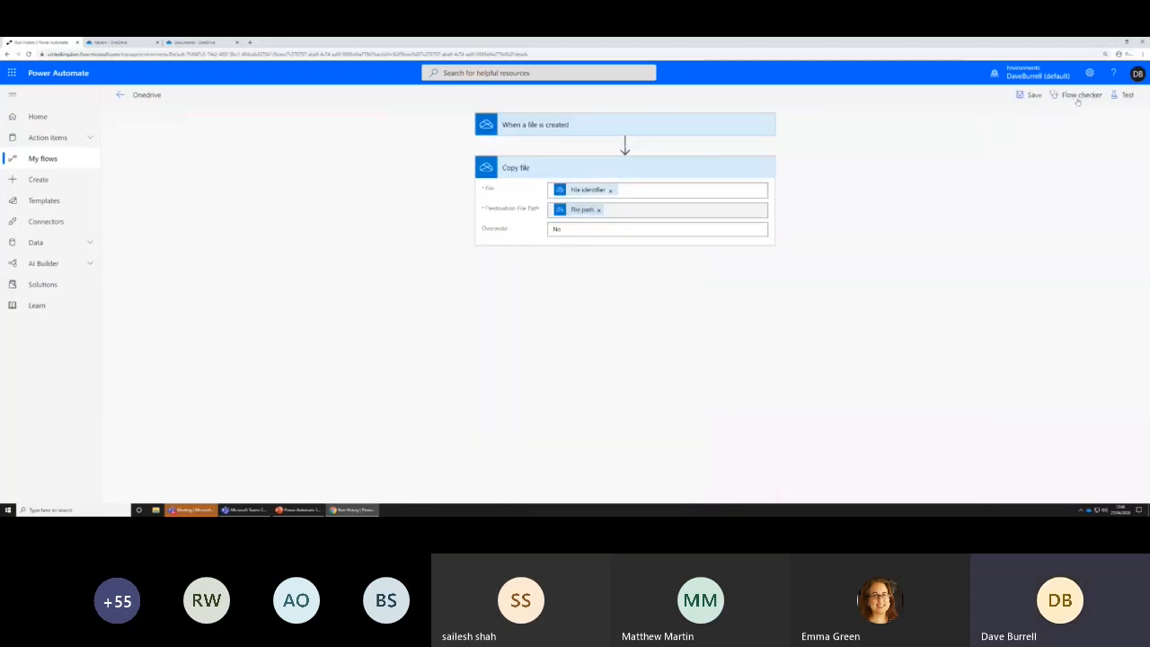
left_click(552, 211)
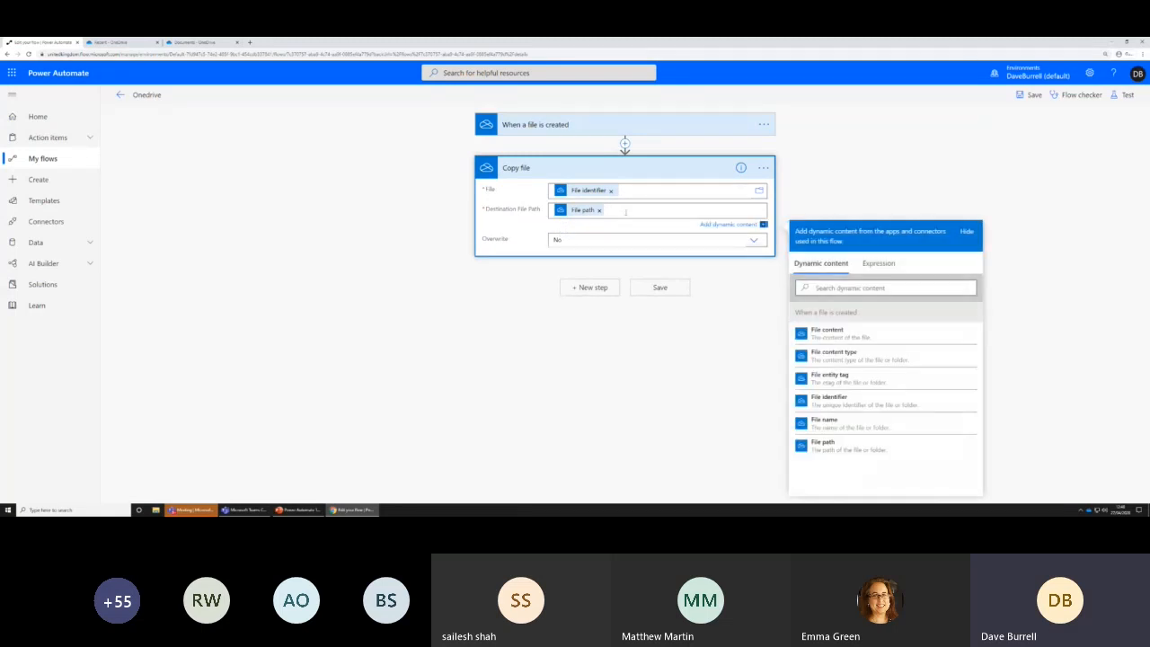
type("copy")
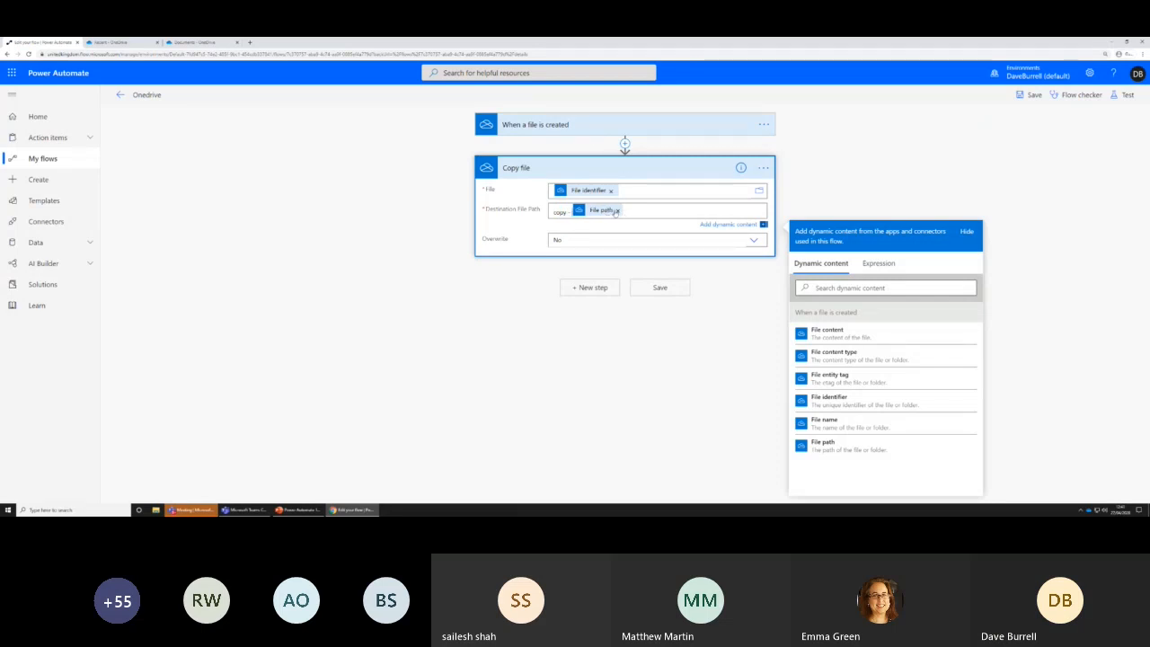
left_click(613, 209)
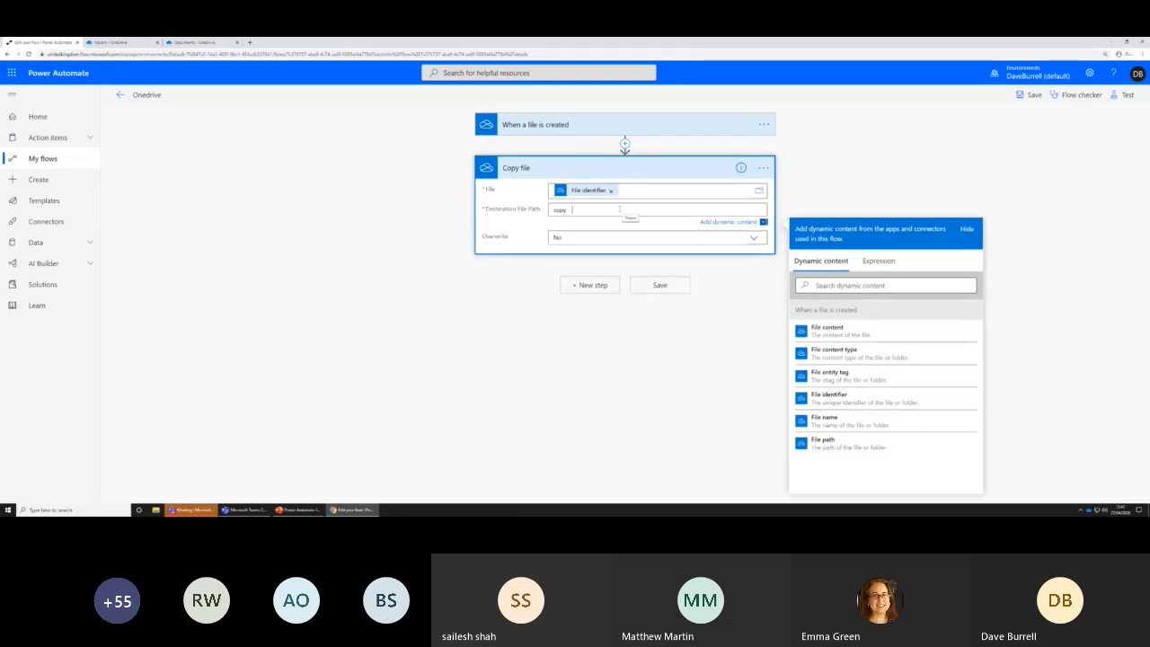
left_click(823, 419)
left_click(659, 287)
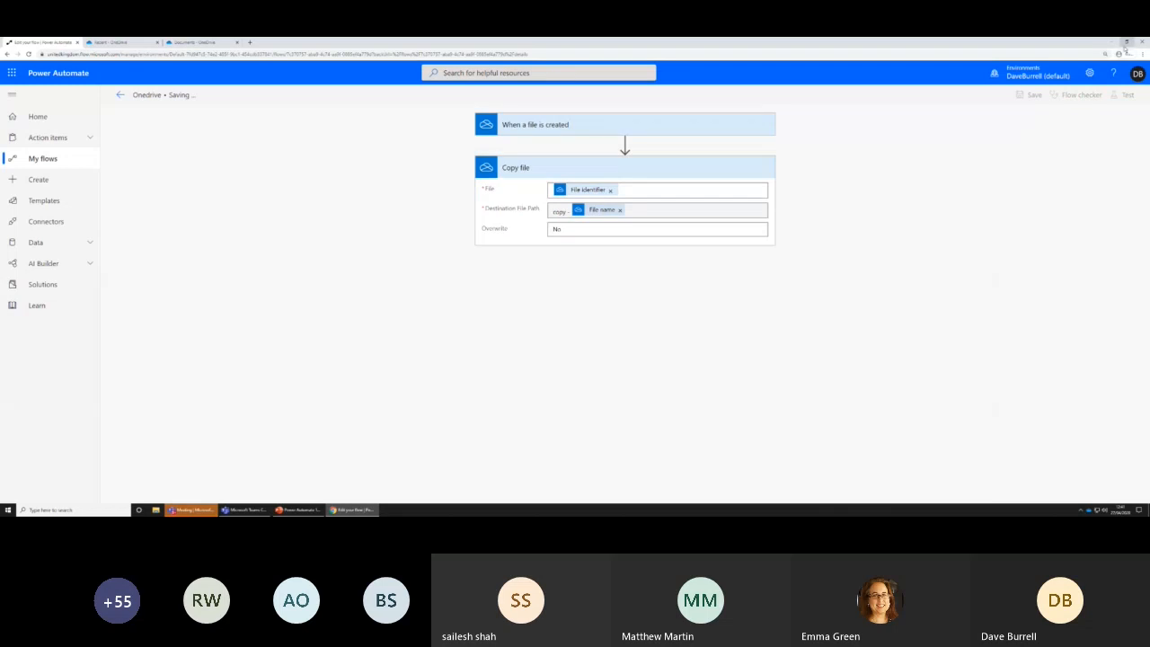
Run the corrected flow with data from a previous run and open the Copy file action's run details
left_click(1127, 95)
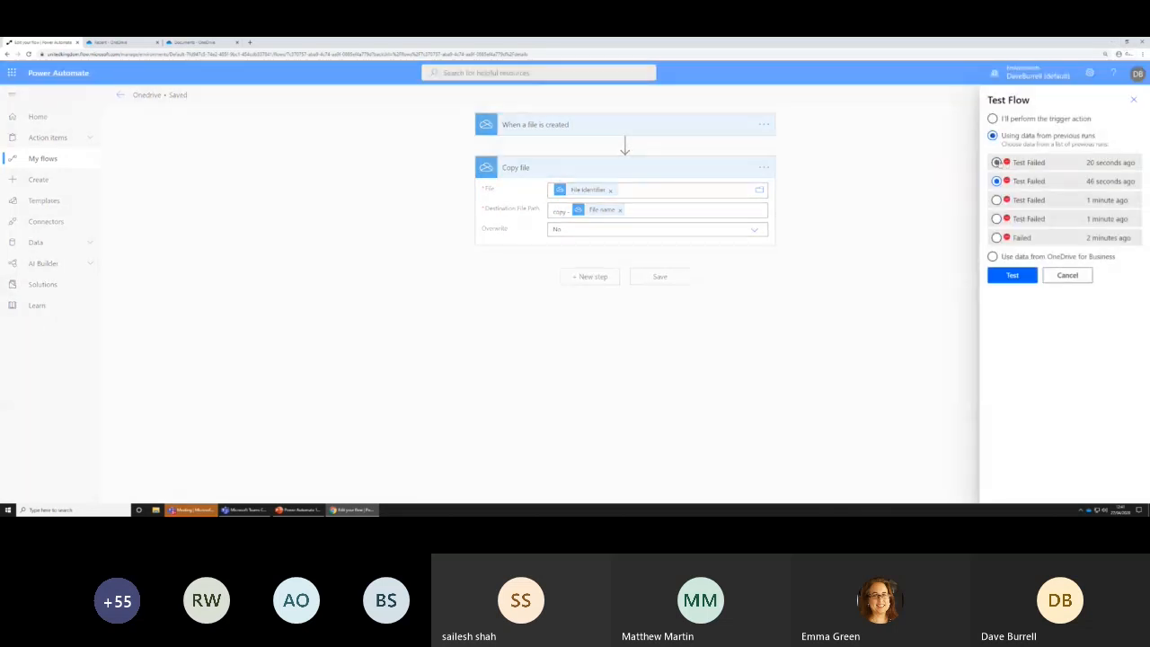
left_click(1002, 275)
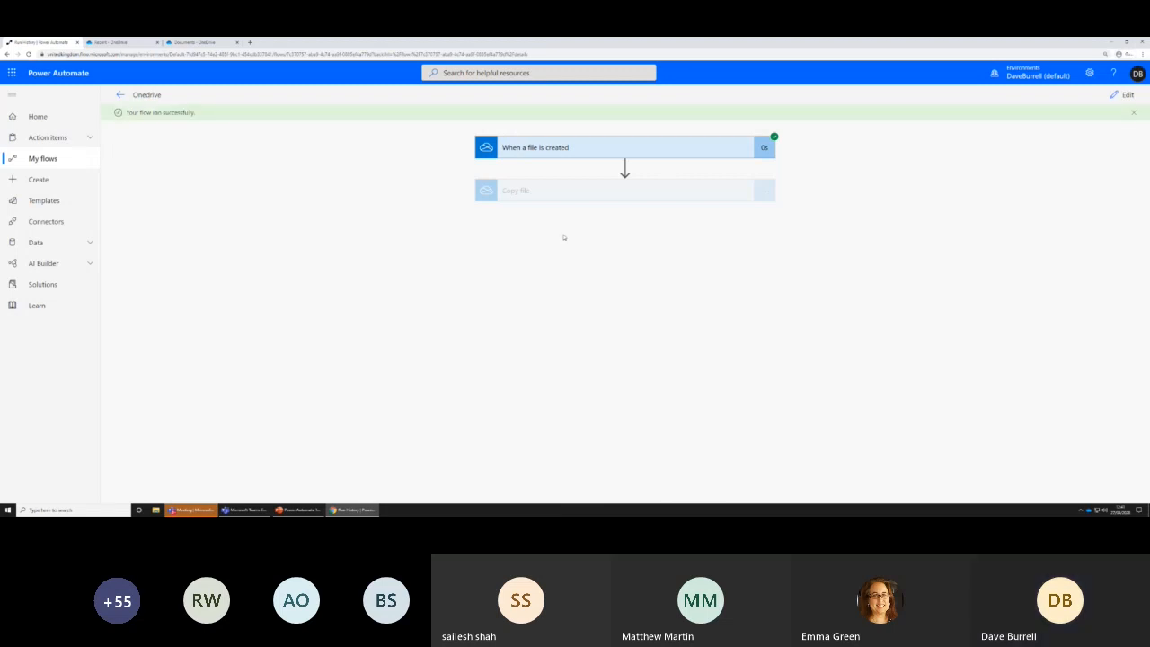
left_click(613, 194)
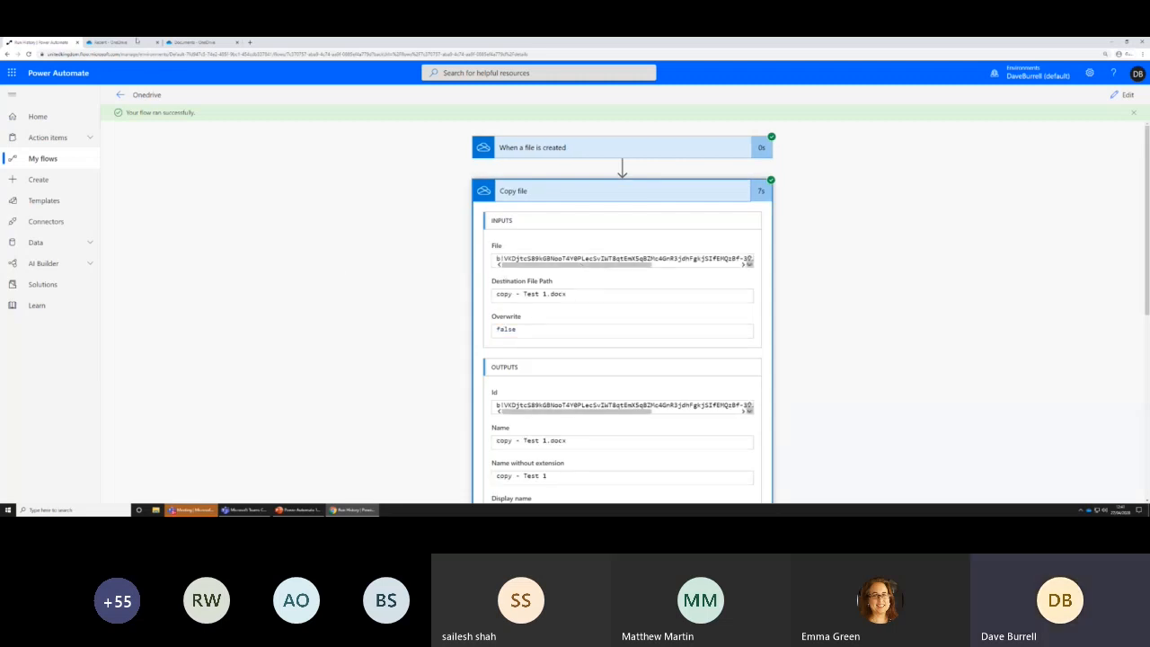
Switch to OneDrive and check the folder containing Test 1 for the copied file
left_click(136, 41)
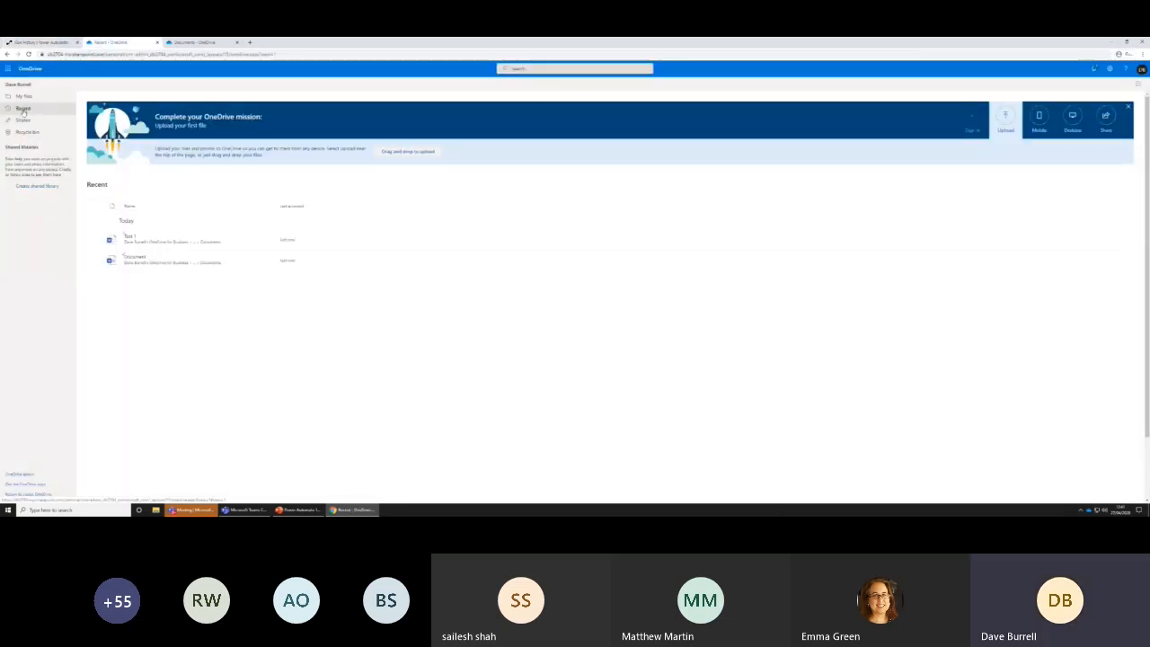
left_click(21, 96)
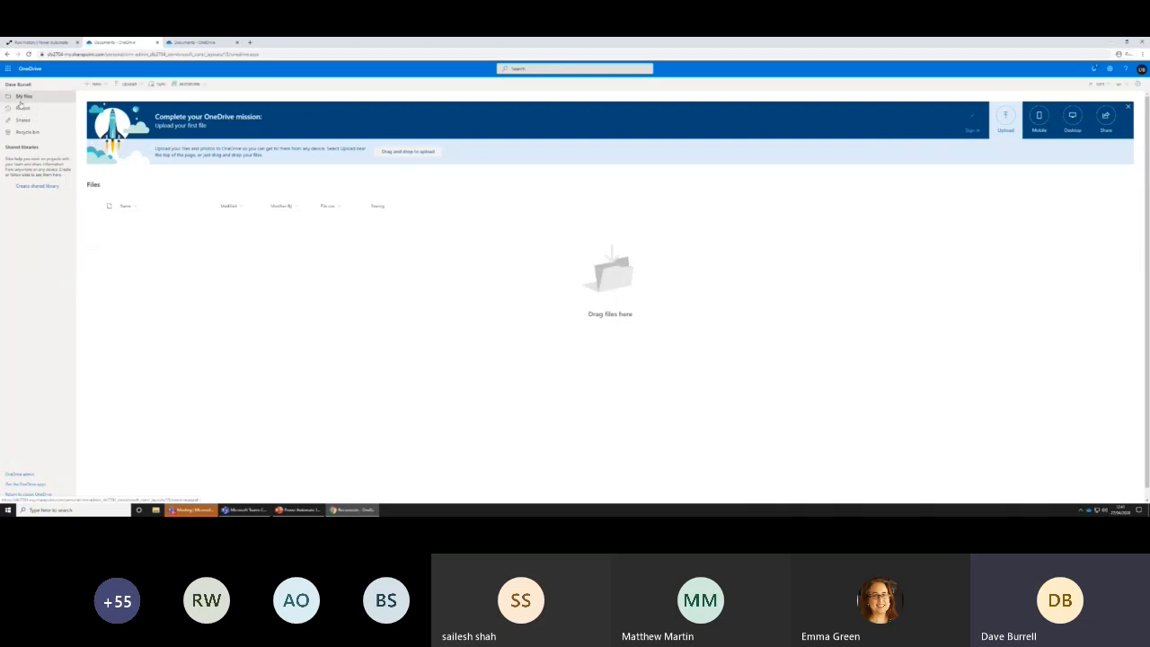
left_click(22, 108)
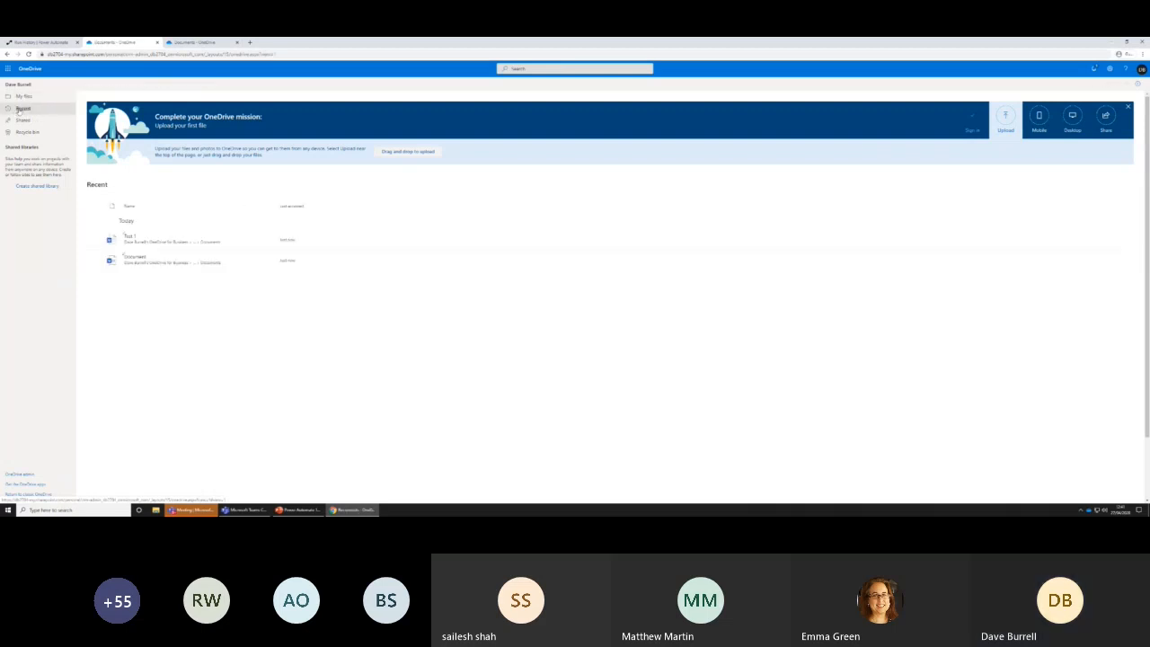
left_click(214, 243)
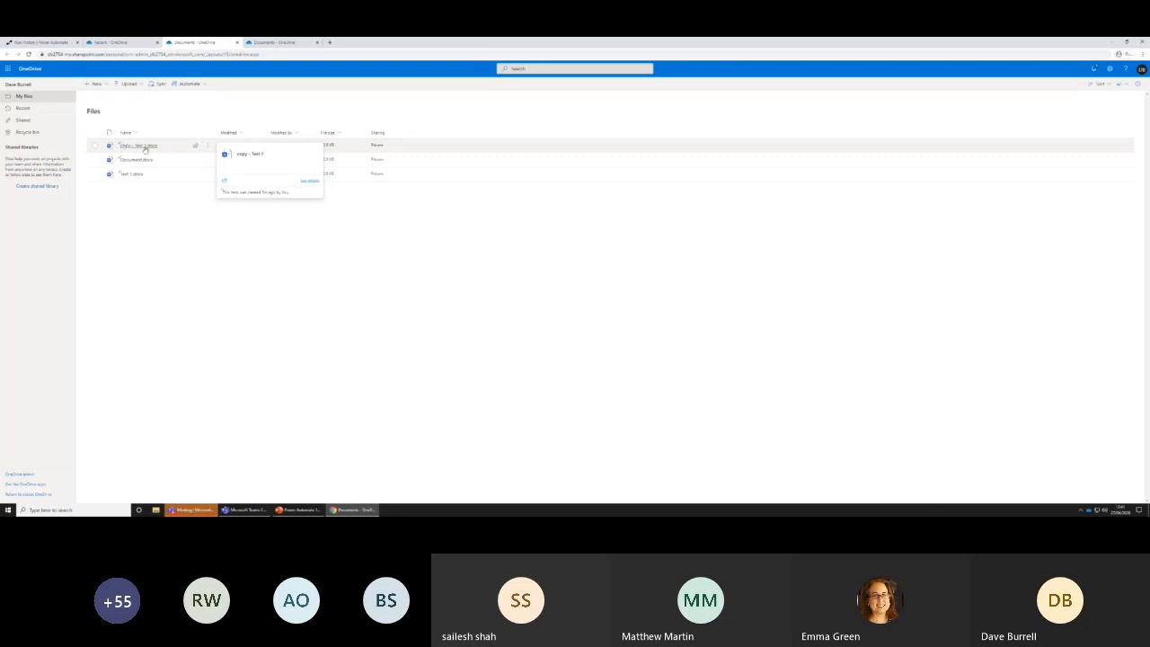
Return to Power Automate, edit the flow, and insert a Condition control between the file-created trigger and Copy file
left_click(59, 45)
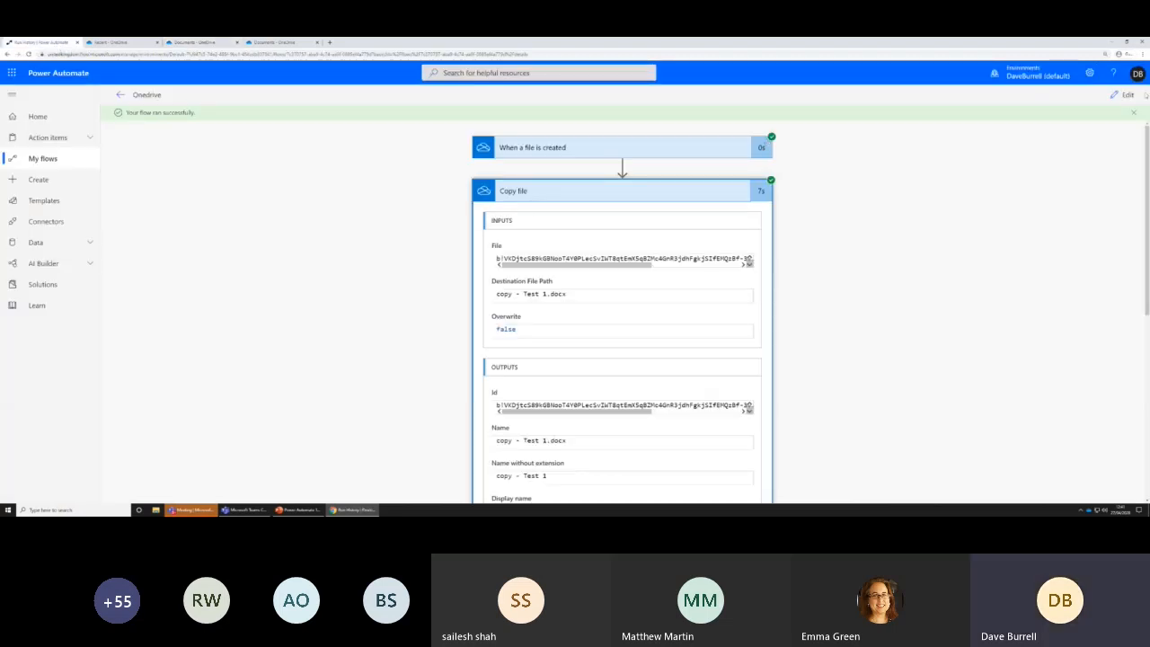
left_click(1124, 95)
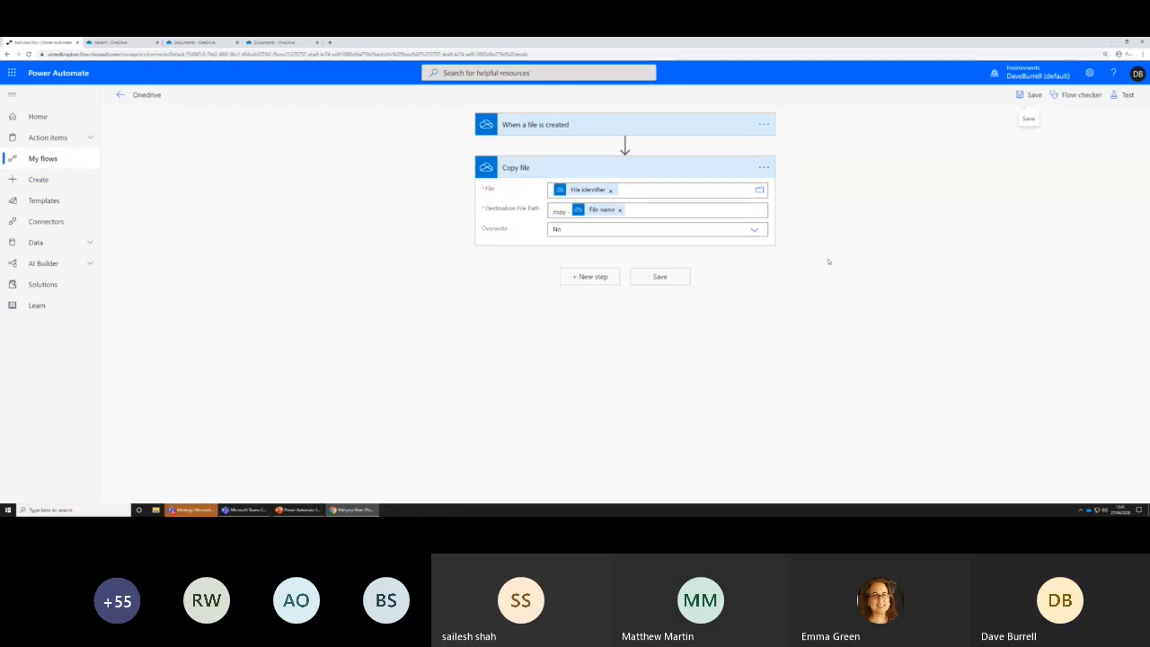
left_click(624, 144)
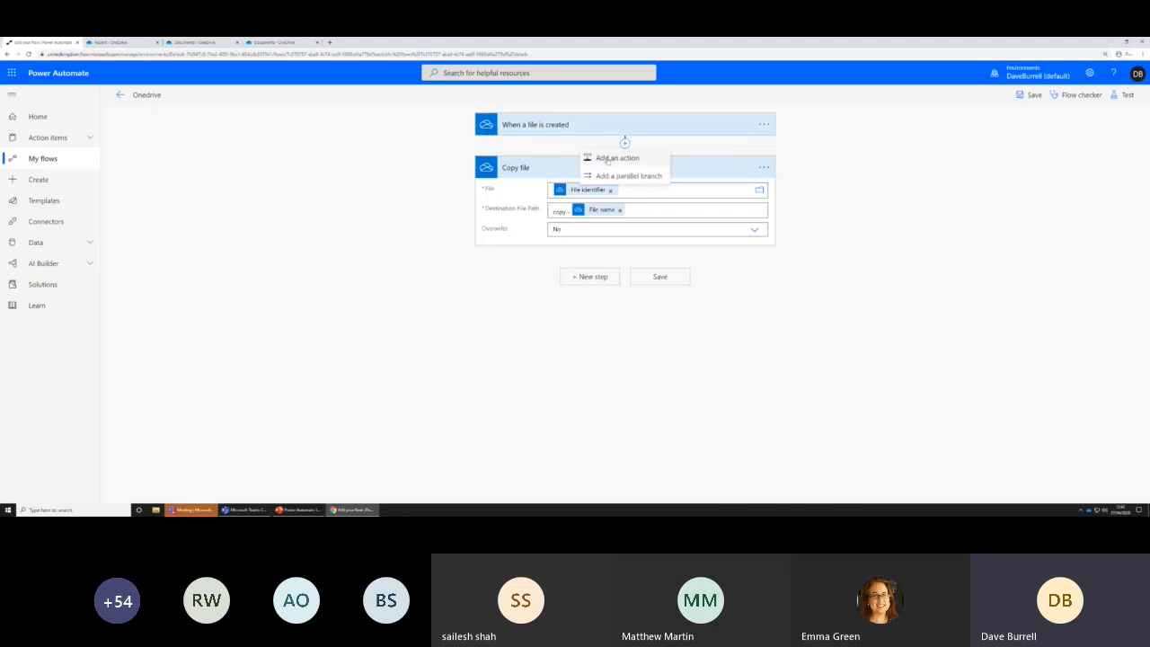
left_click(615, 157)
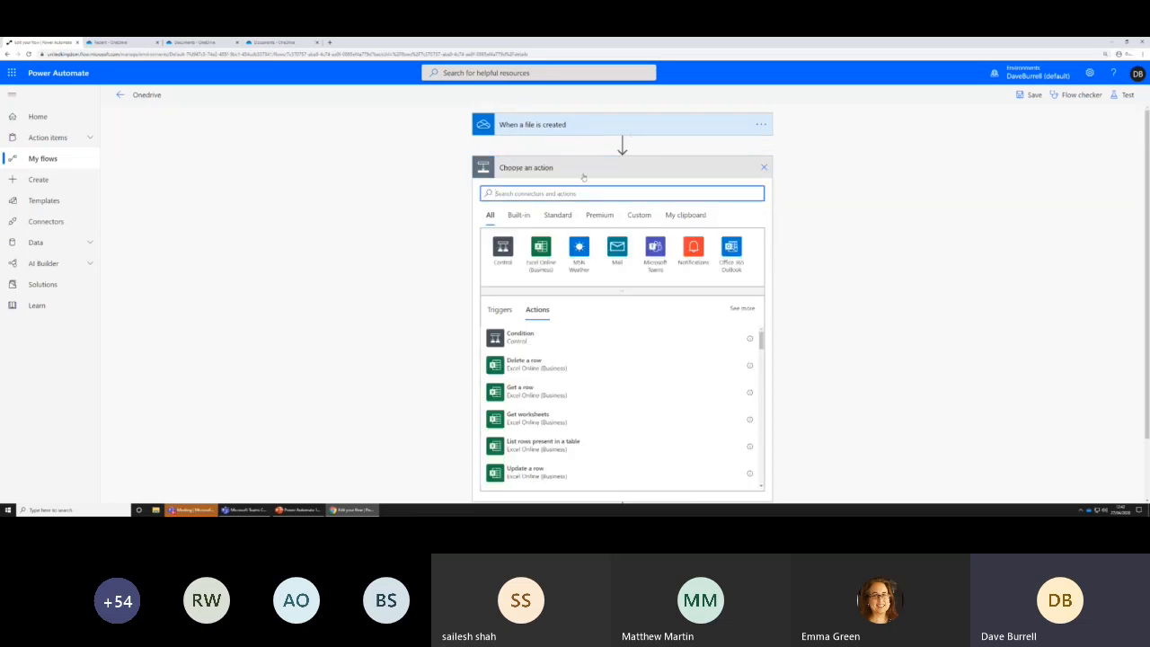
left_click(500, 255)
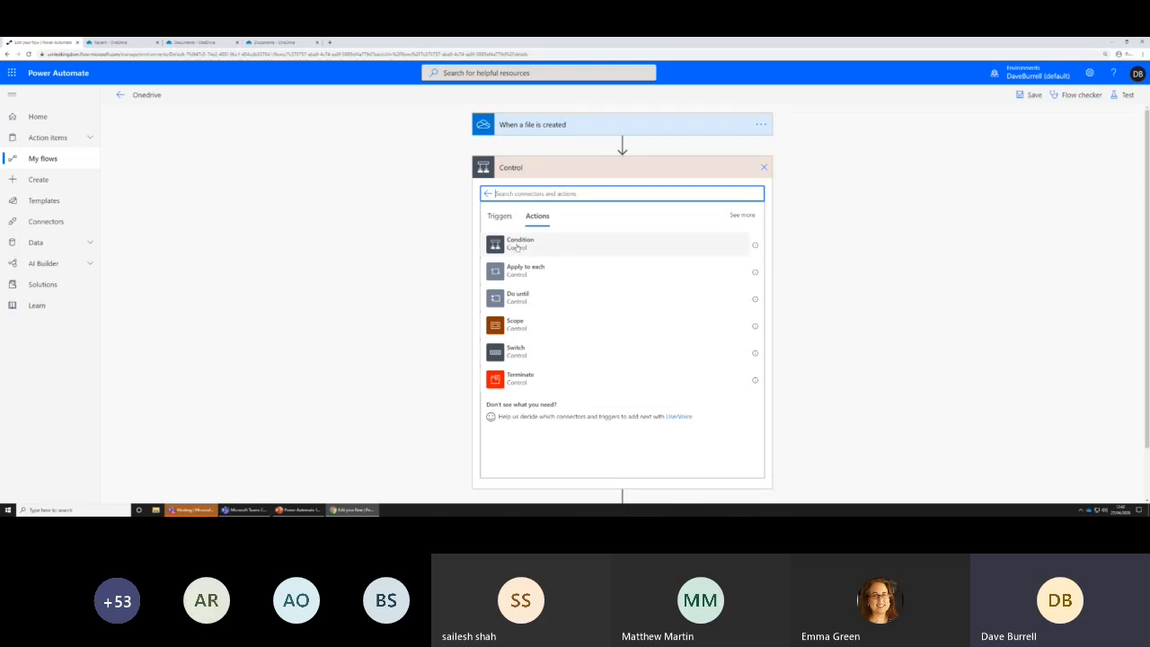
left_click(518, 244)
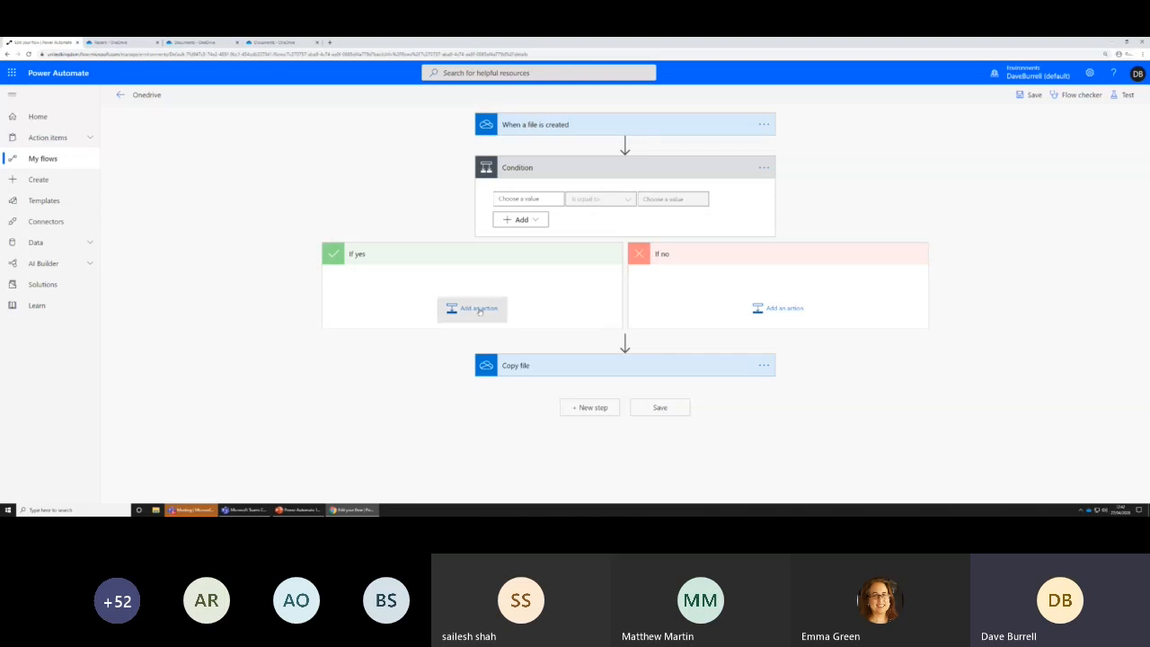
left_click(471, 307)
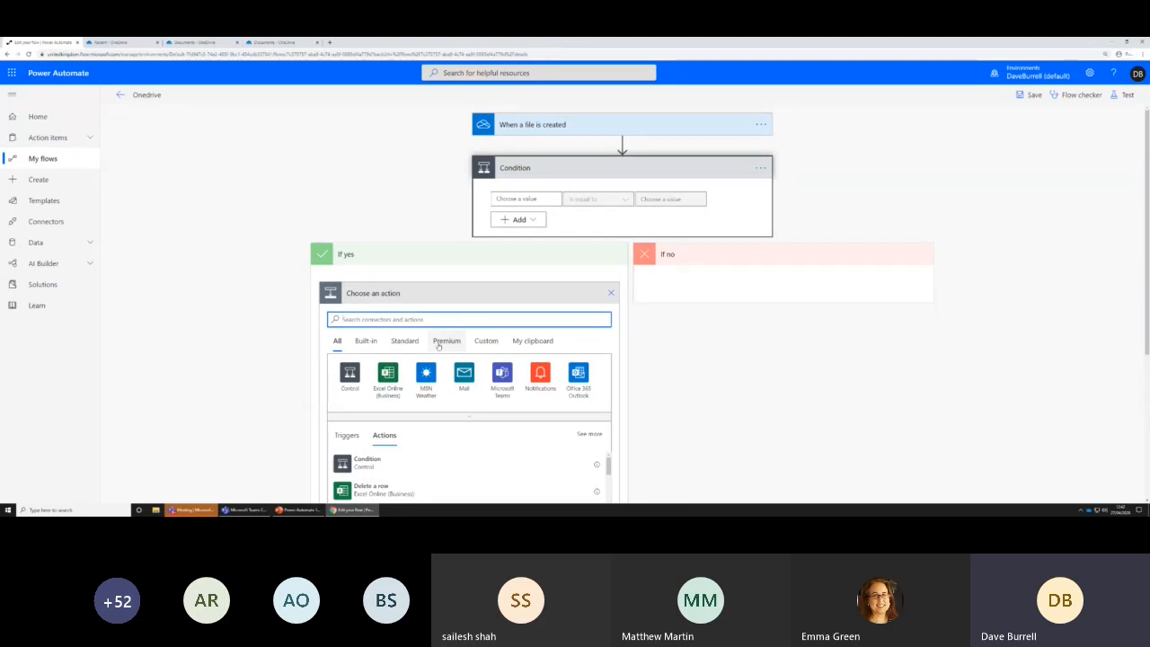
left_click(610, 292)
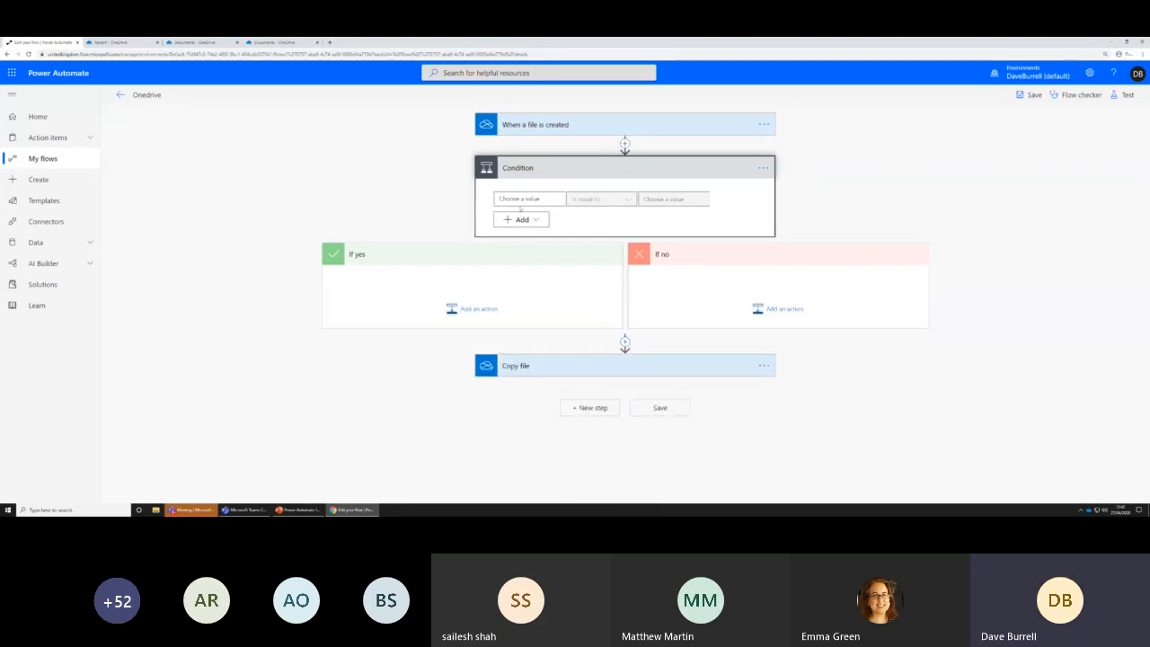
Configure the condition to check whether File name contains "Test"
left_click(520, 199)
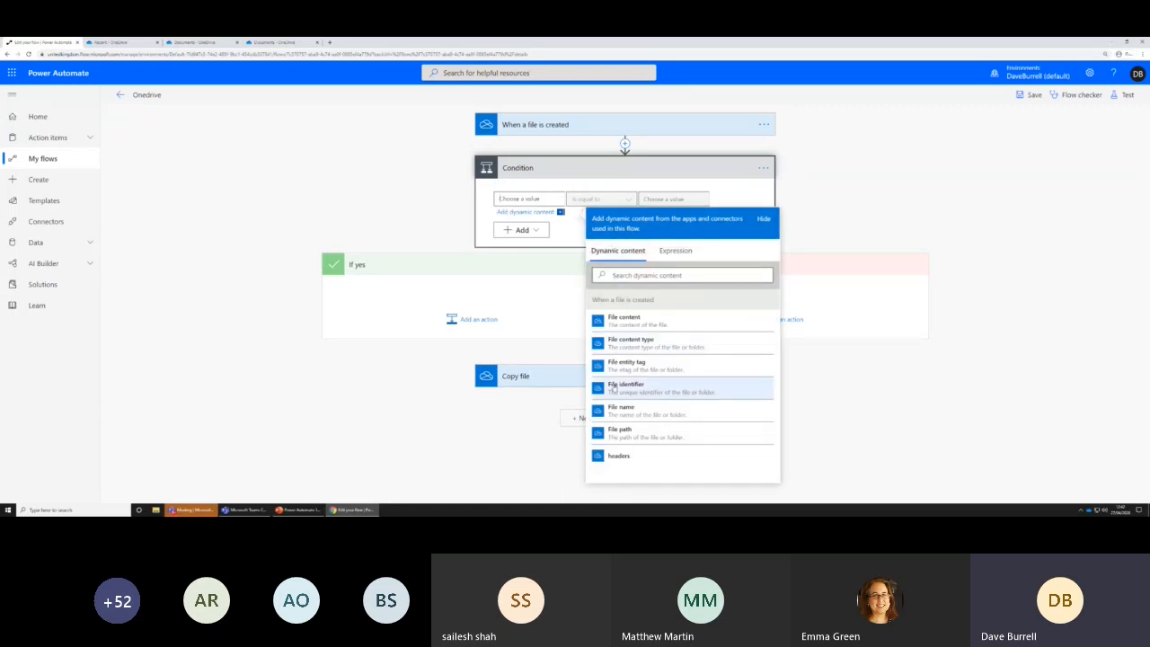
left_click(623, 409)
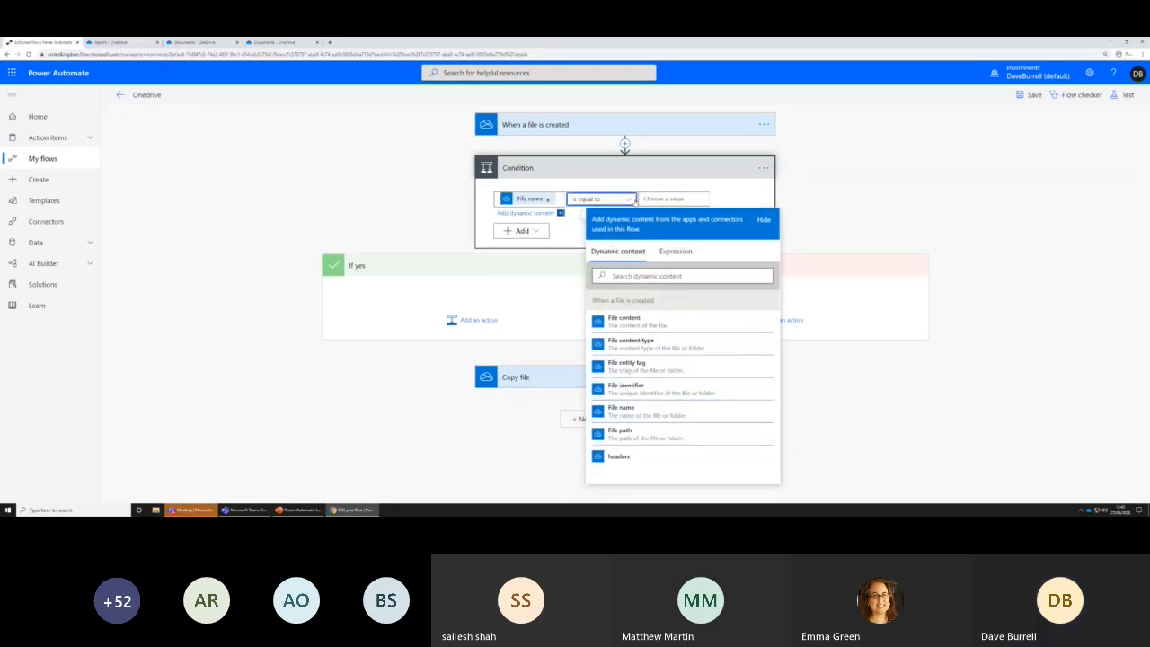
left_click(630, 200)
left_click(592, 216)
left_click(666, 198)
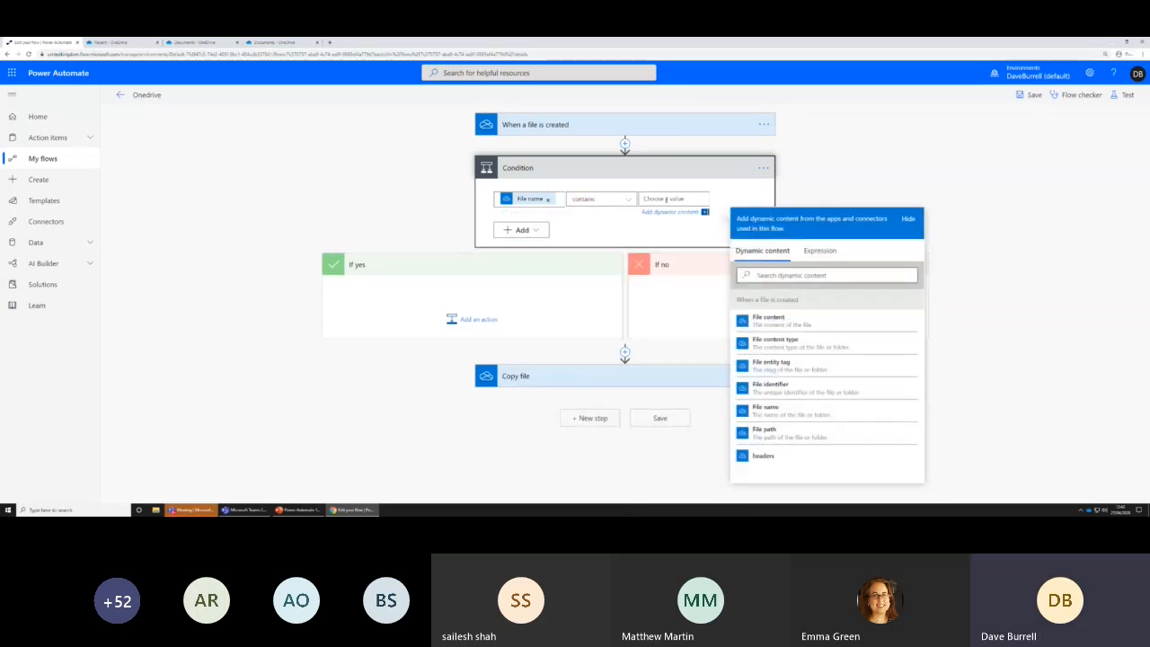
type("test")
left_click(816, 155)
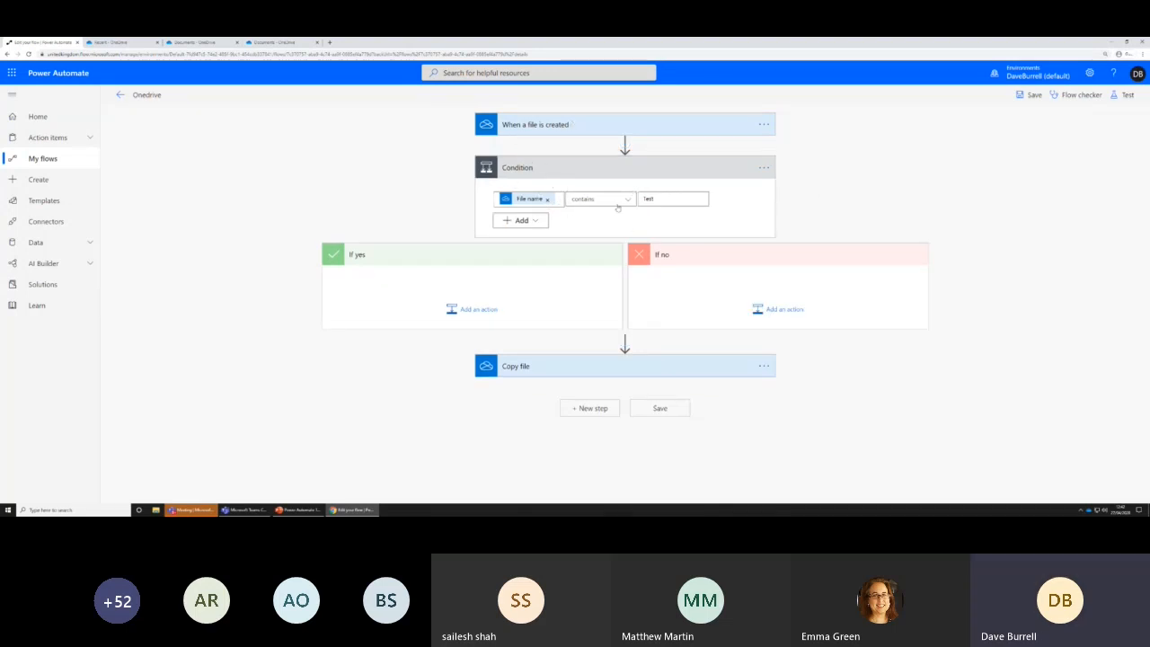
Add the OneDrive for Business Copy file action to the condition's If yes branch
left_click_drag(562, 374, 478, 312)
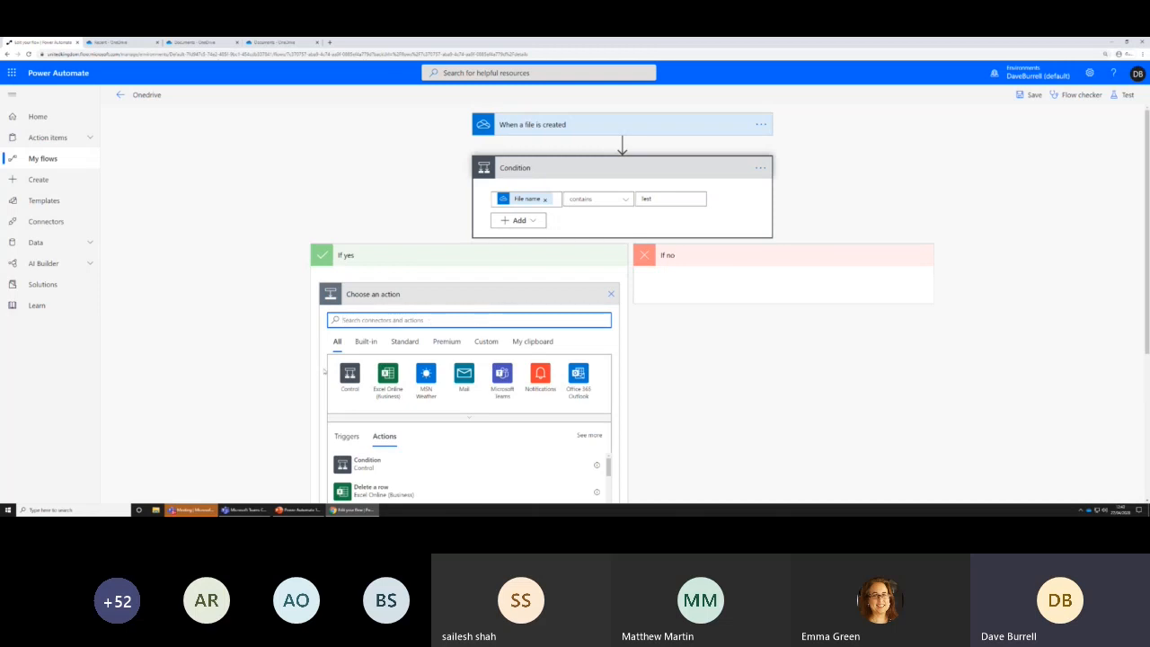
type("one")
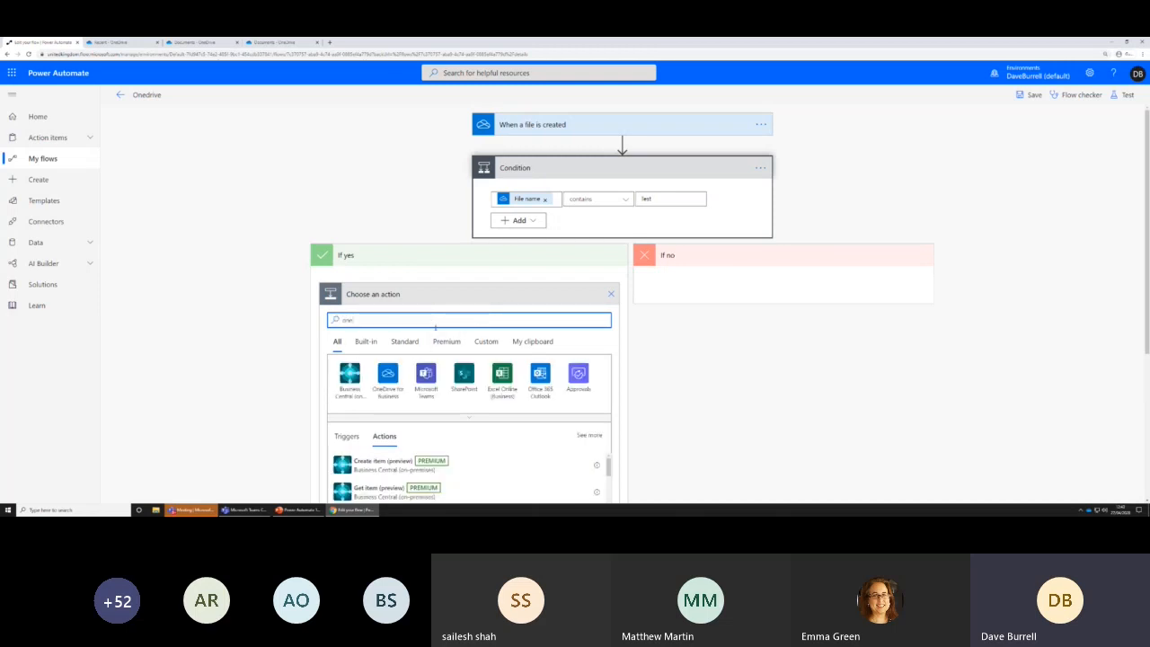
left_click(578, 378)
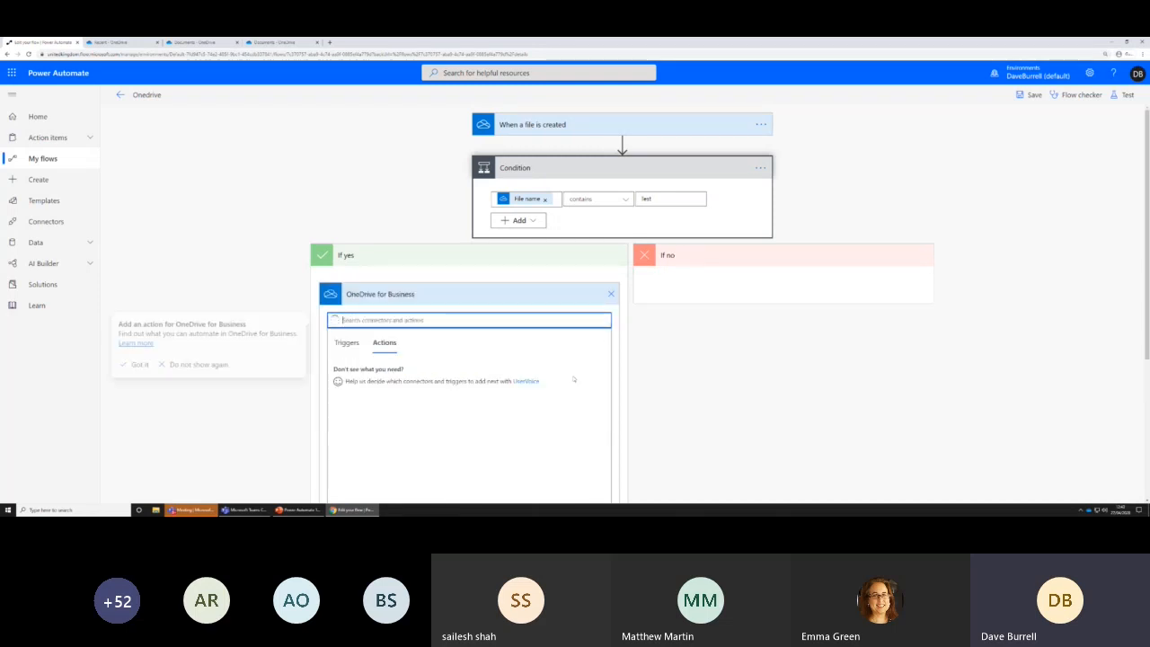
scroll(443, 403, "down", 2)
scroll(440, 403, "down", 1)
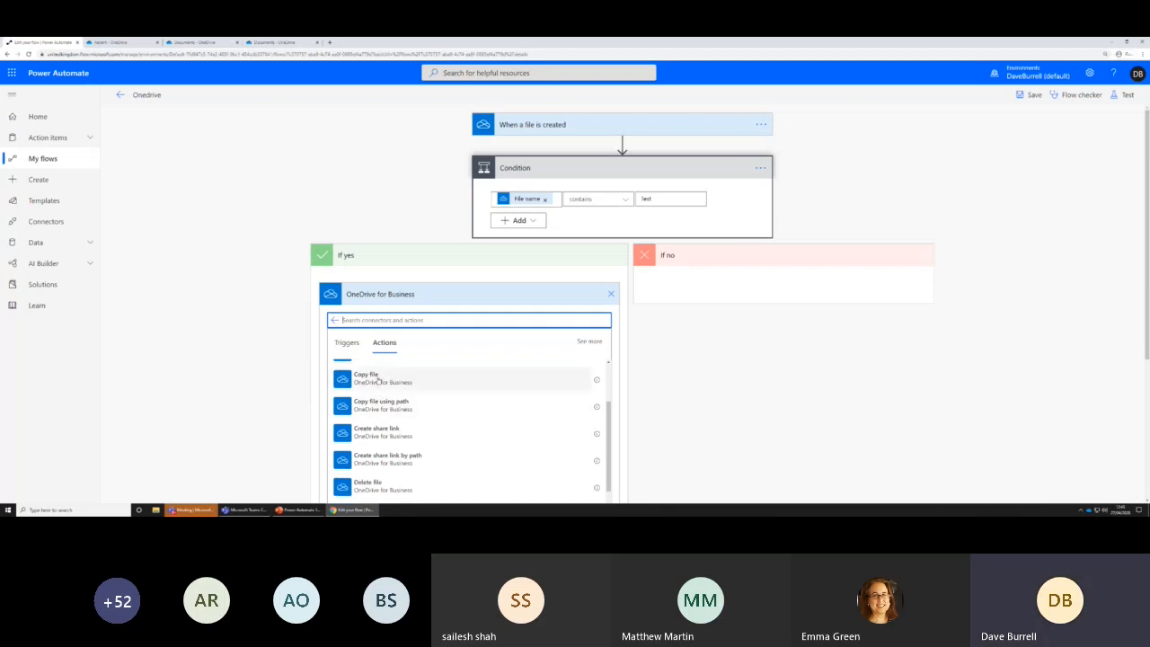
left_click(369, 381)
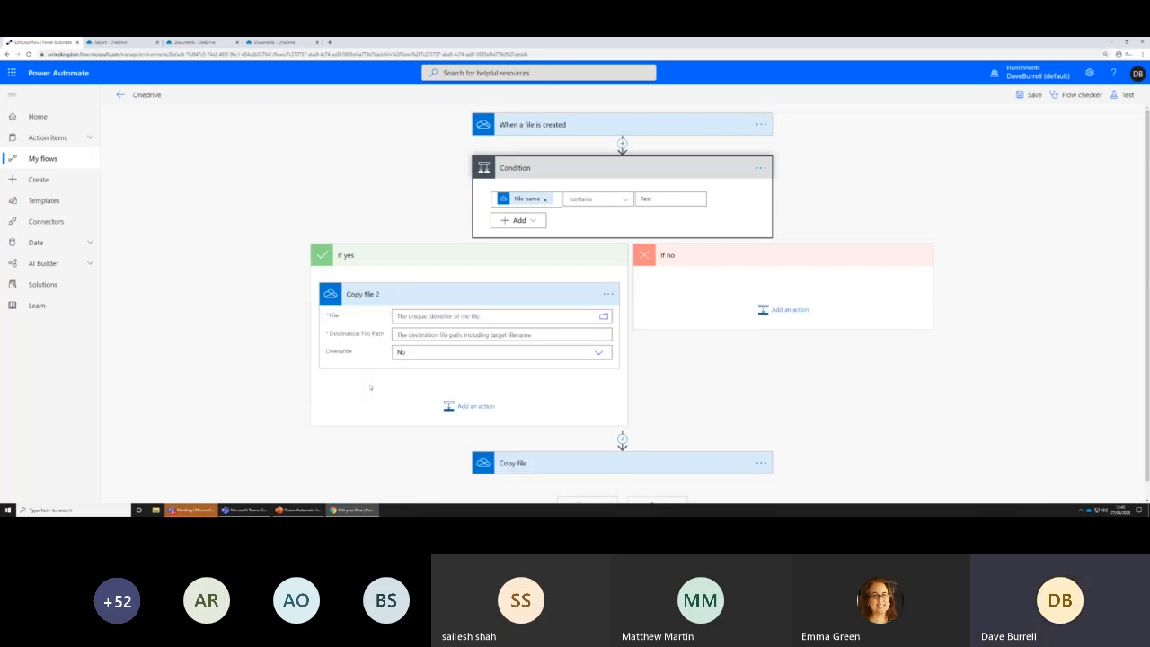
Set the new copy action's File to File identifier and its Destination File Path to "Copy - " followed by the File name dynamic content
left_click(480, 316)
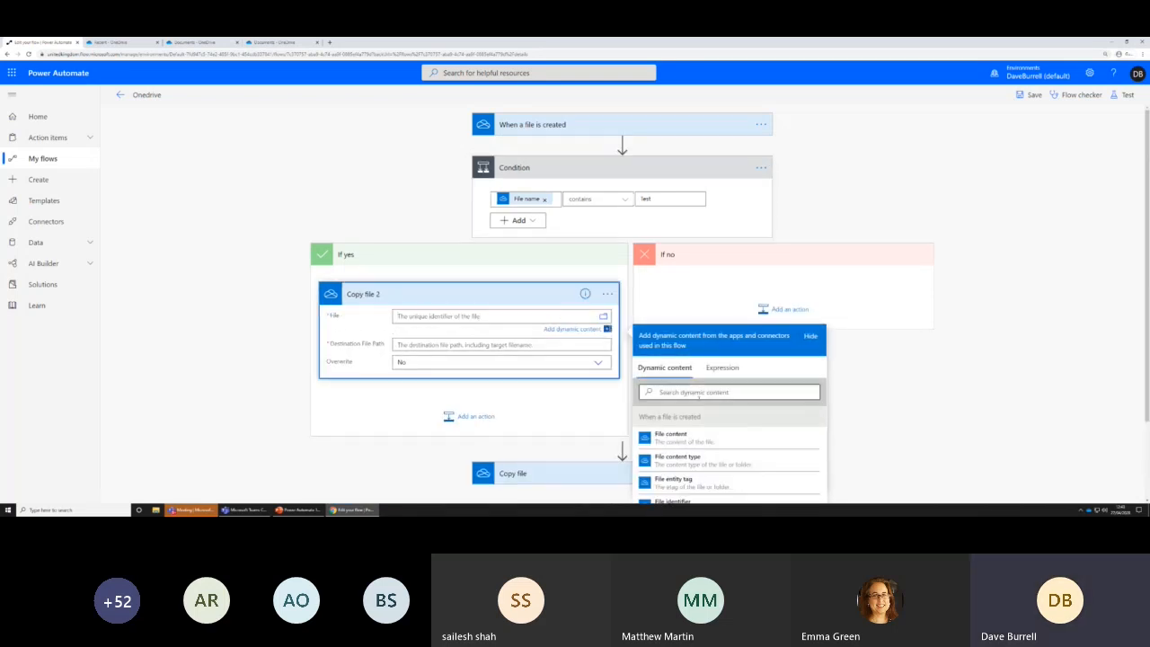
scroll(683, 441, "down", 1)
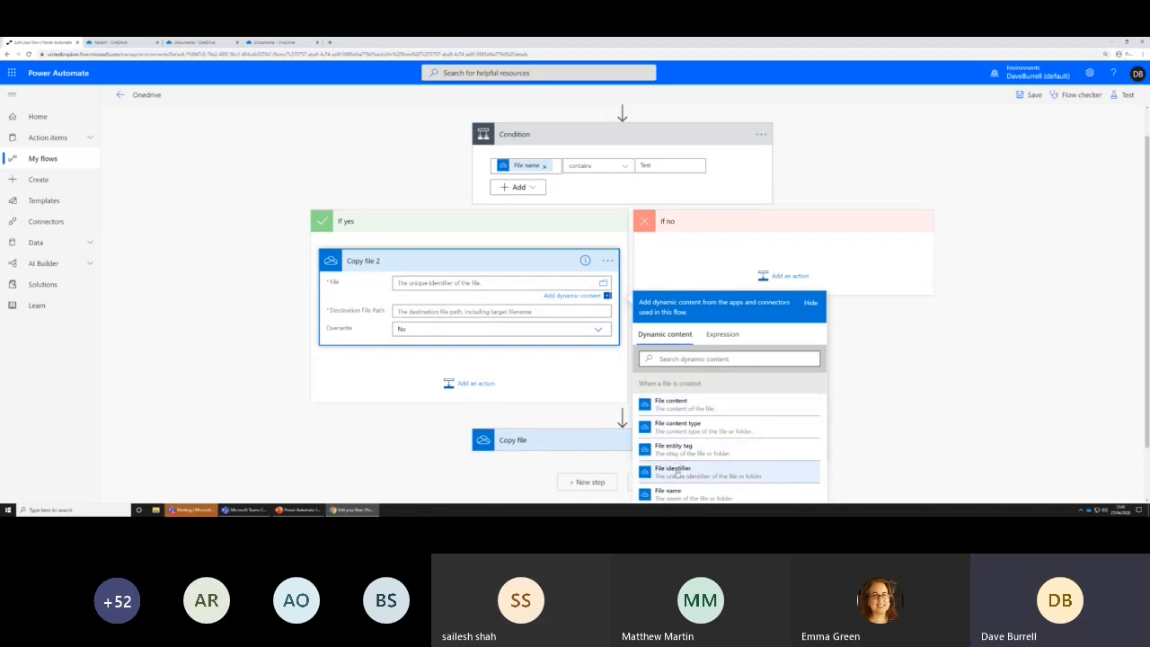
left_click(677, 471)
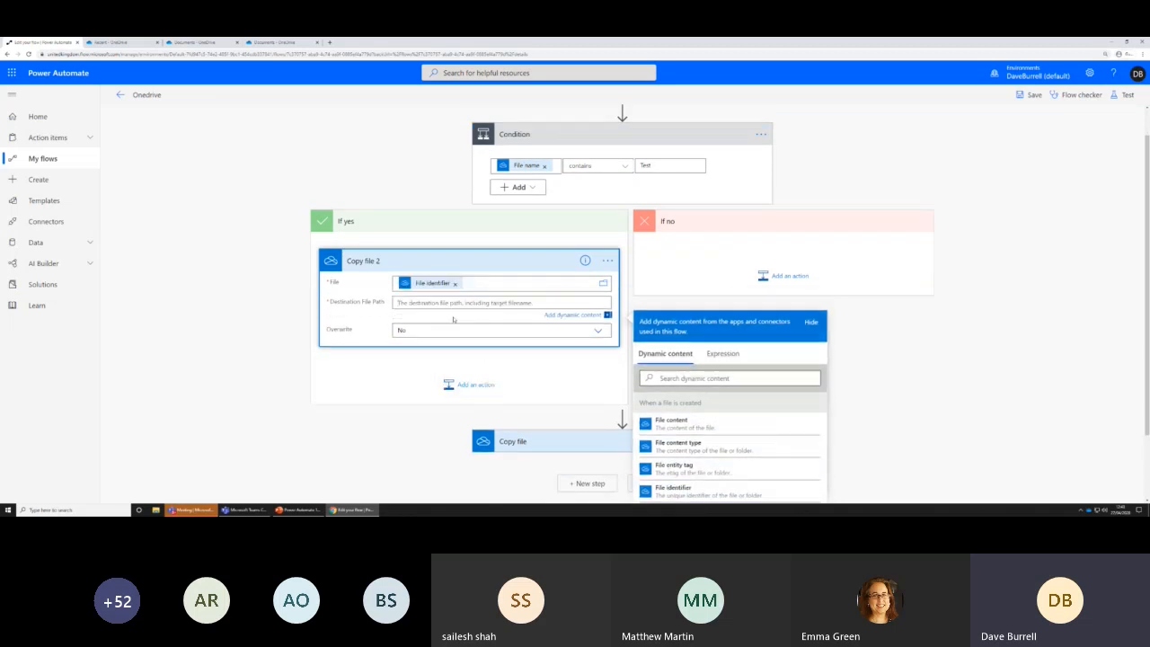
type("Copy -")
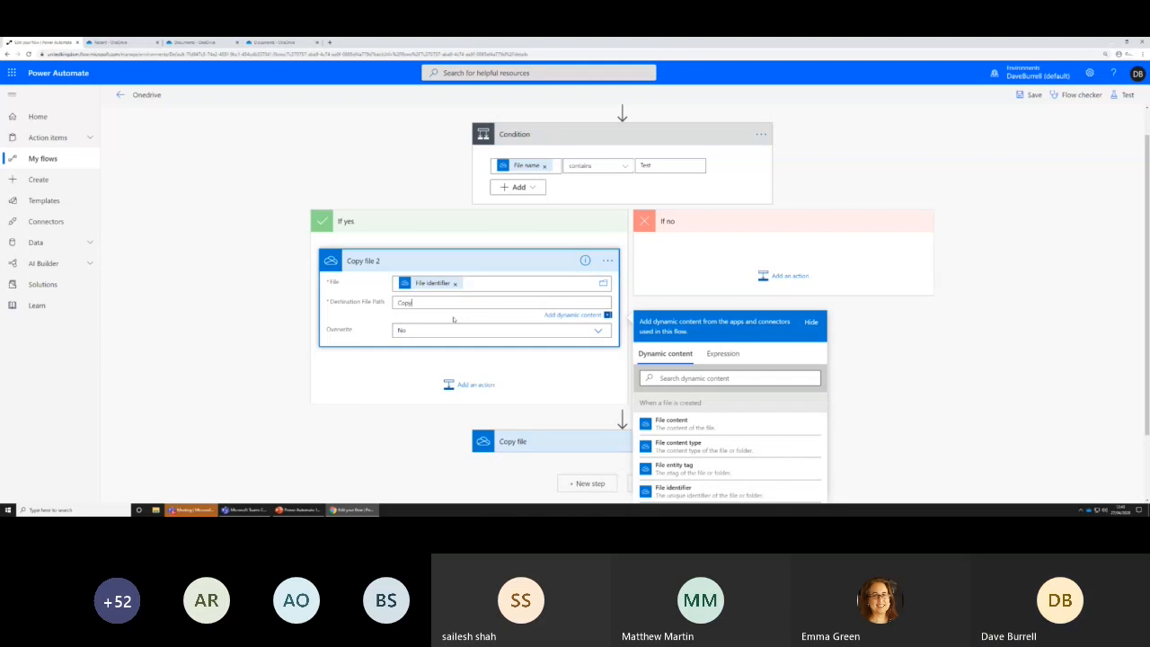
scroll(705, 469, "down", 1)
left_click(687, 480)
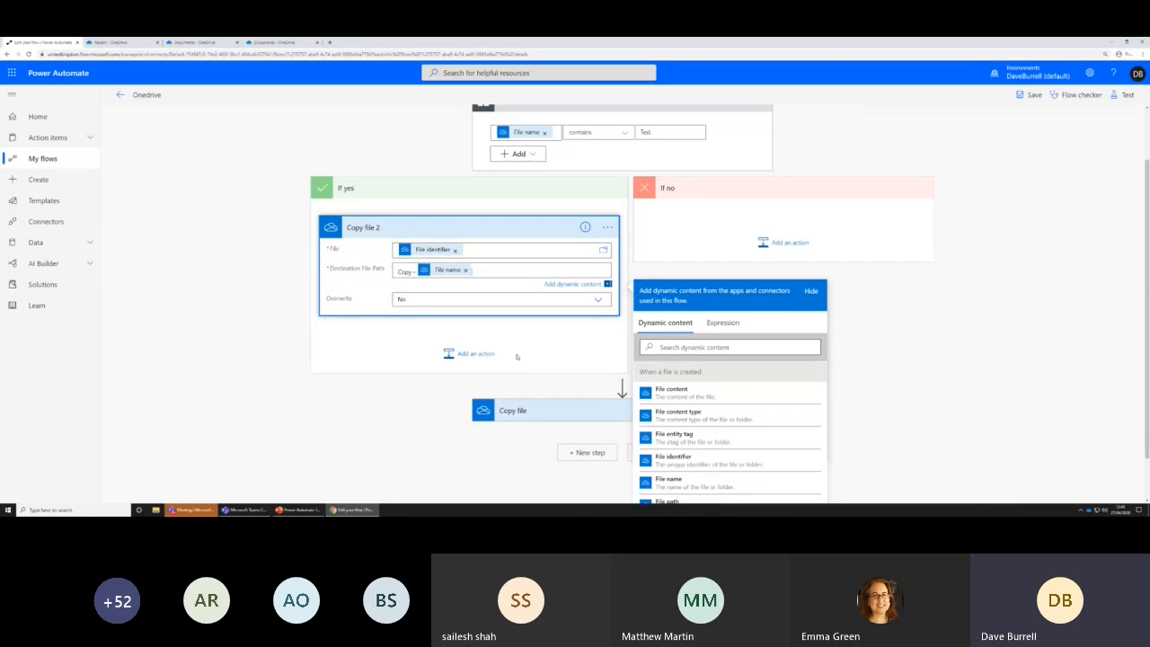
left_click(958, 305)
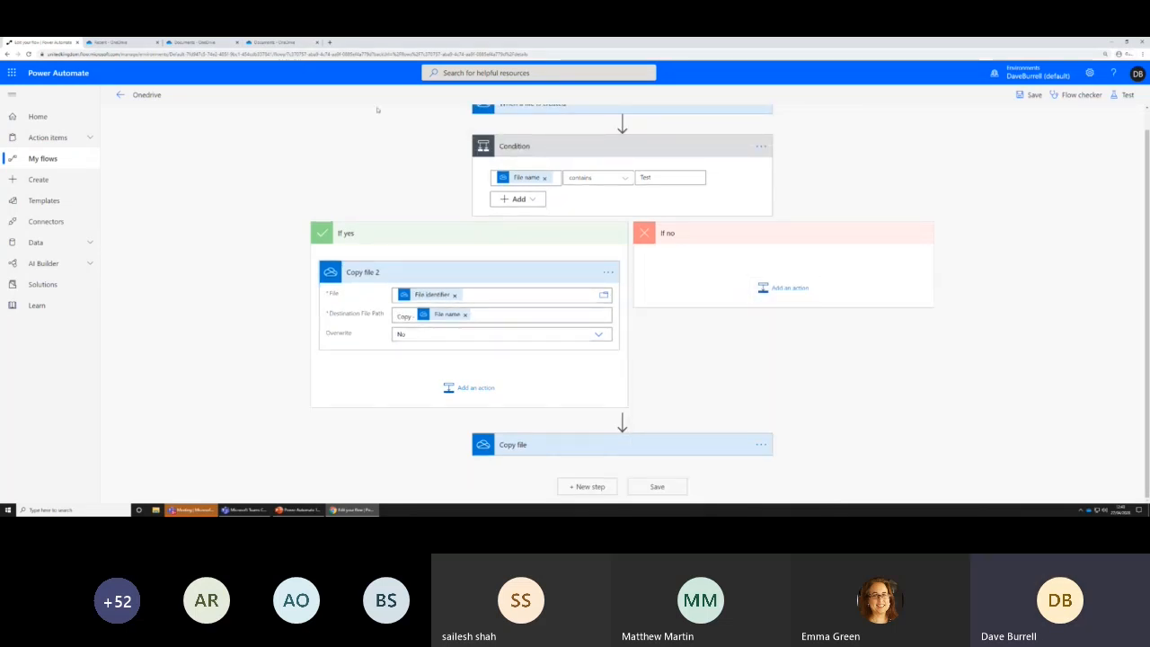
left_click(195, 42)
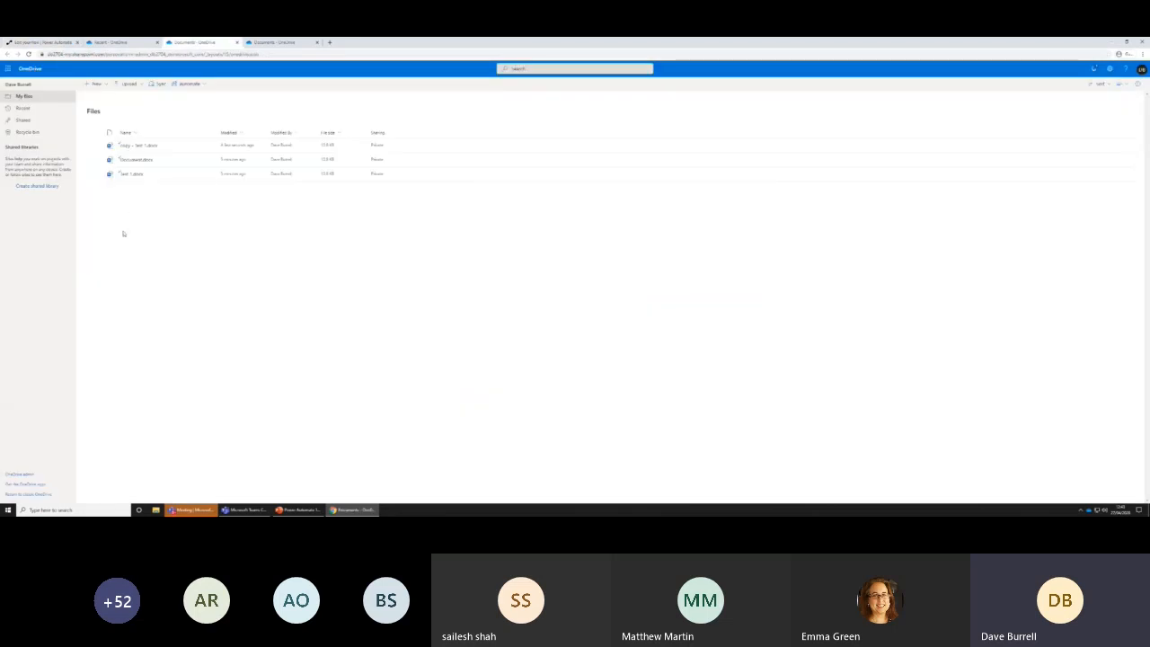
left_click(59, 44)
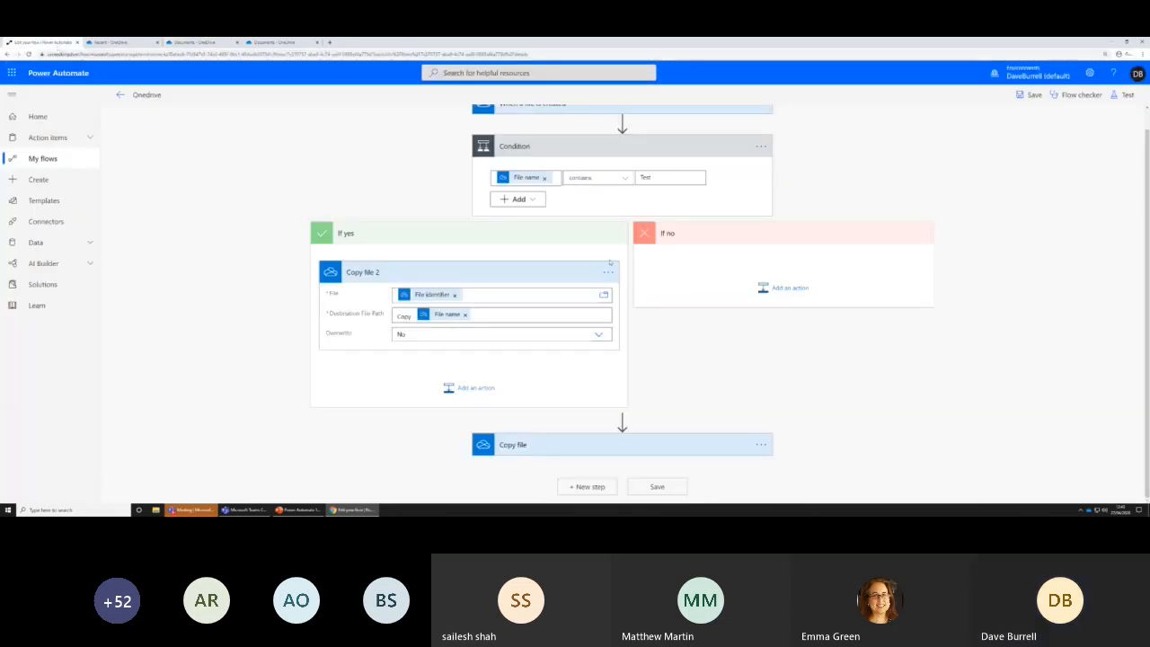
left_click(786, 289)
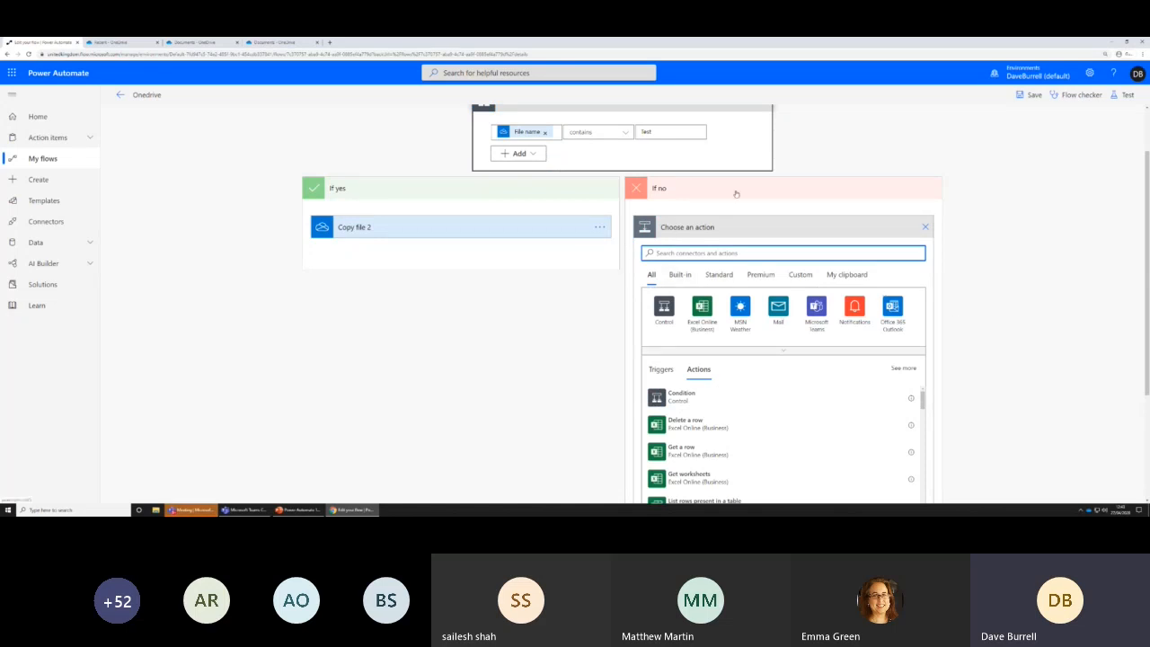
left_click(972, 402)
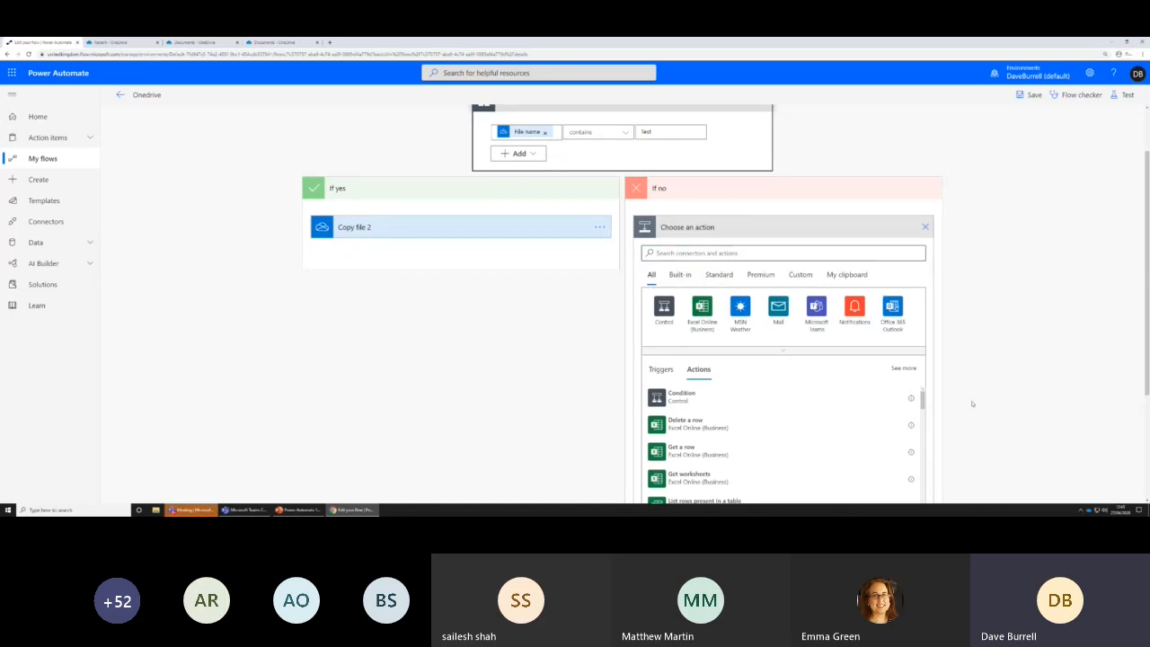
left_click(925, 227)
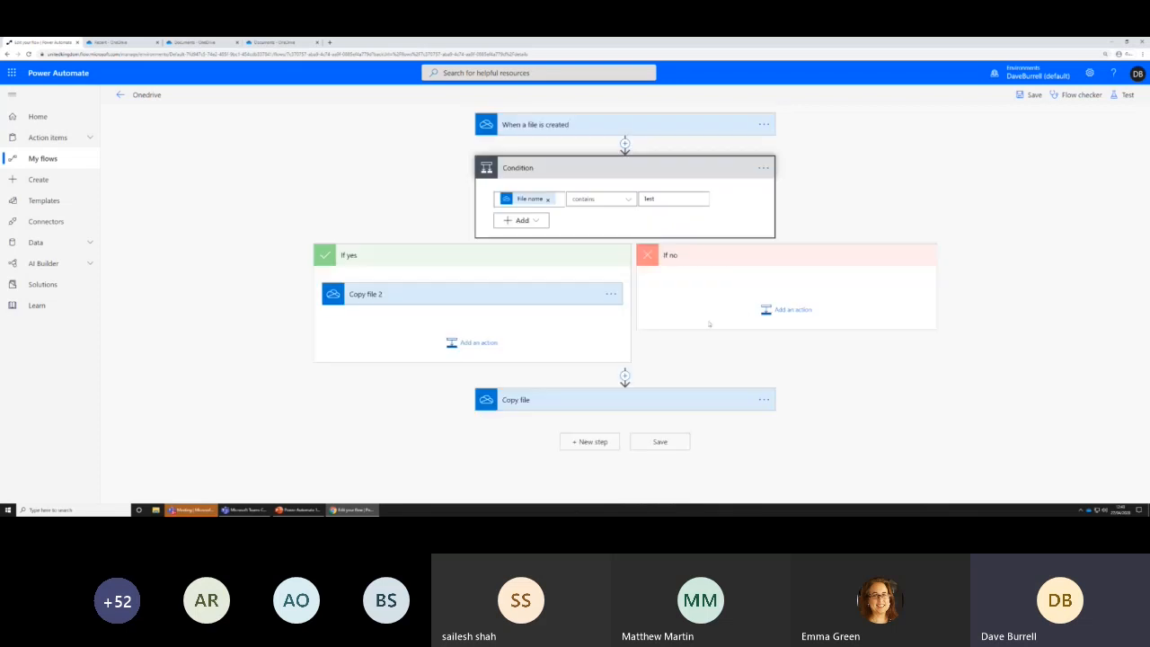
Delete the original Copy file action below the condition and save the flow
left_click(763, 399)
left_click(800, 441)
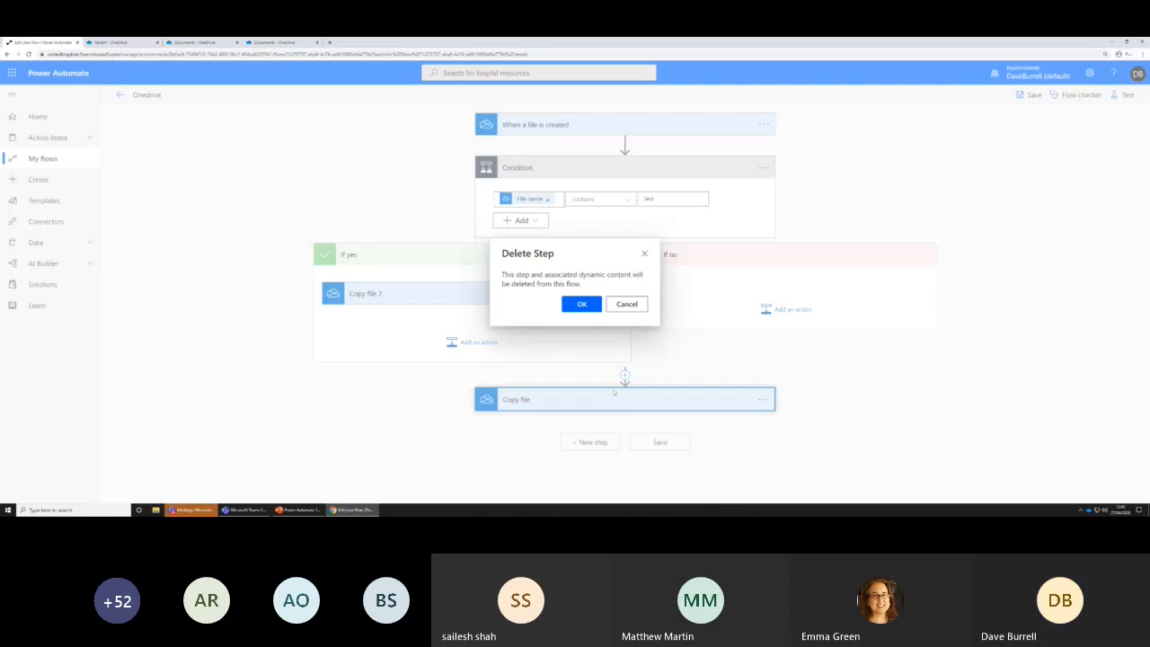
left_click(582, 304)
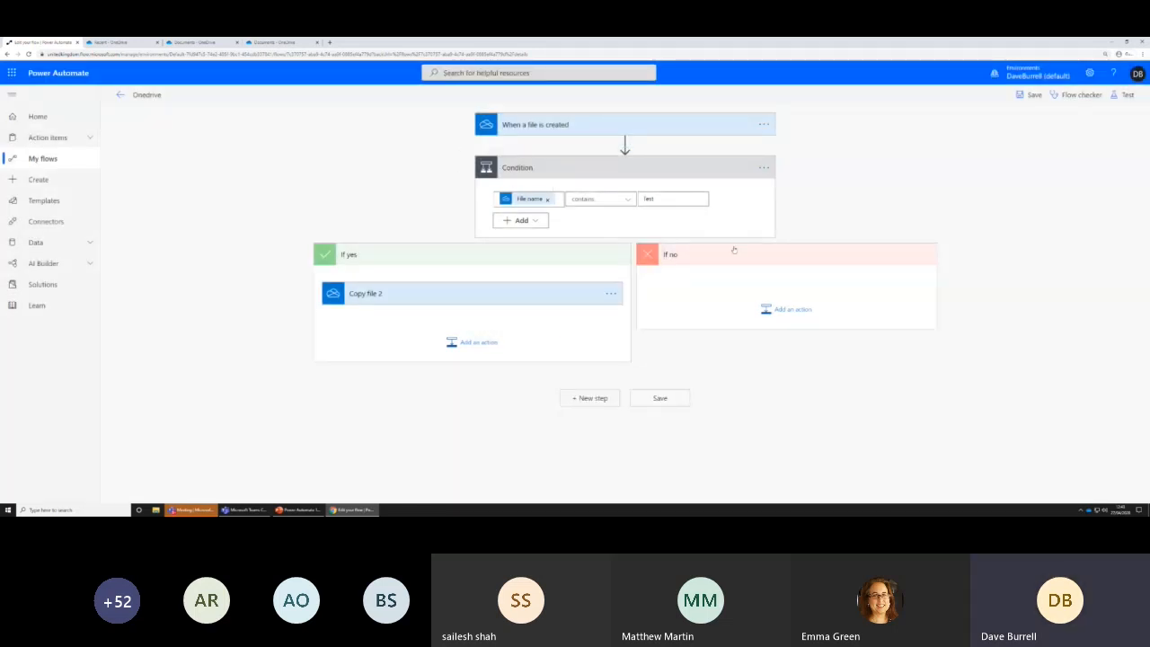
left_click(665, 401)
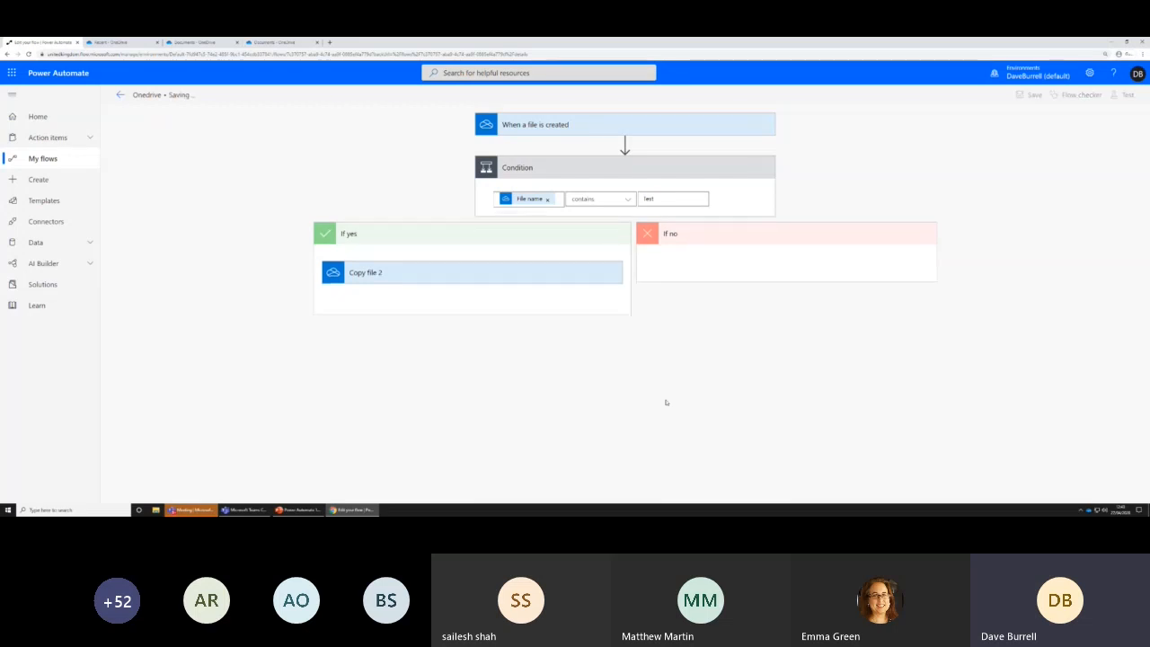
Start a test of the flow with the trigger action performed manually
left_click(1125, 94)
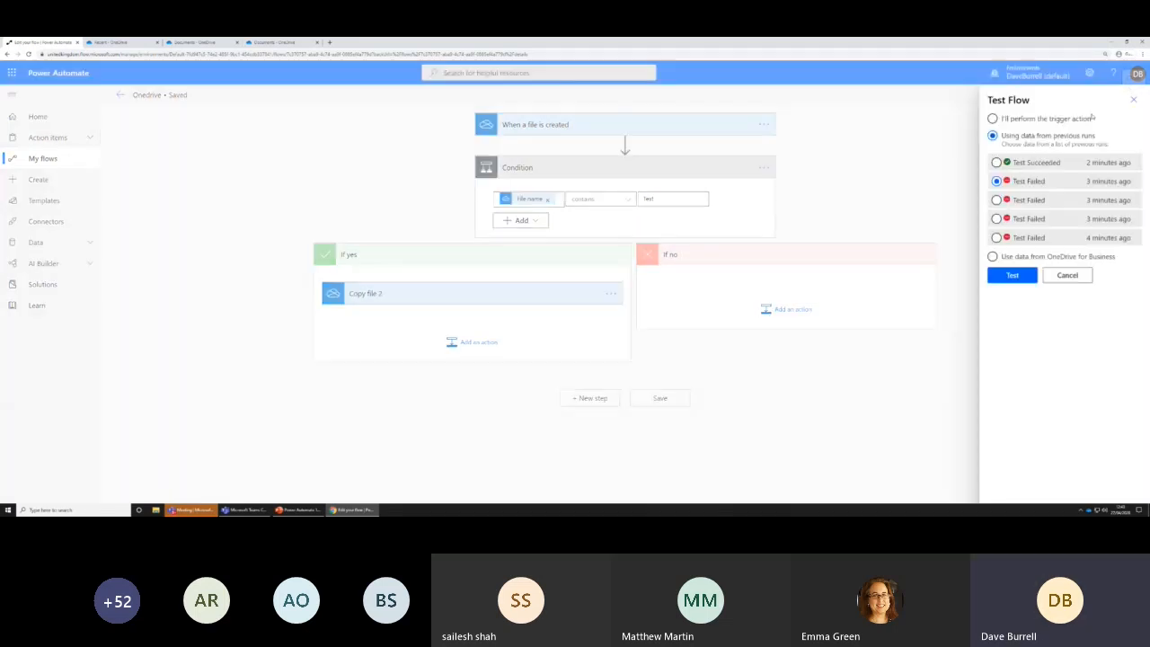
left_click(993, 118)
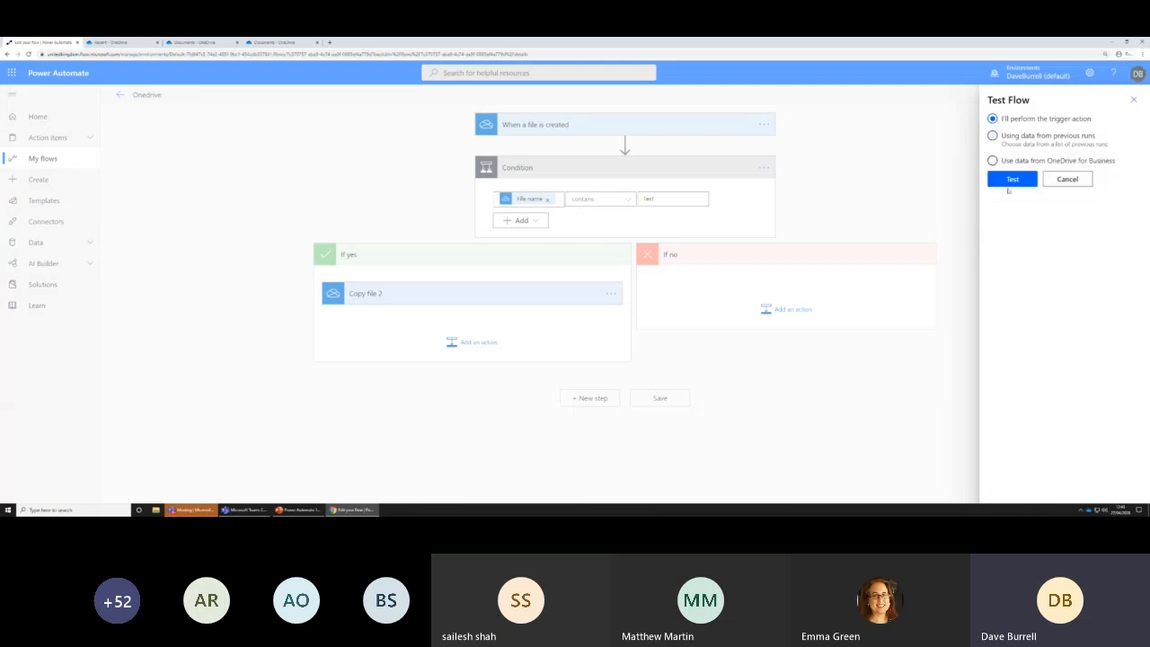
left_click(1010, 181)
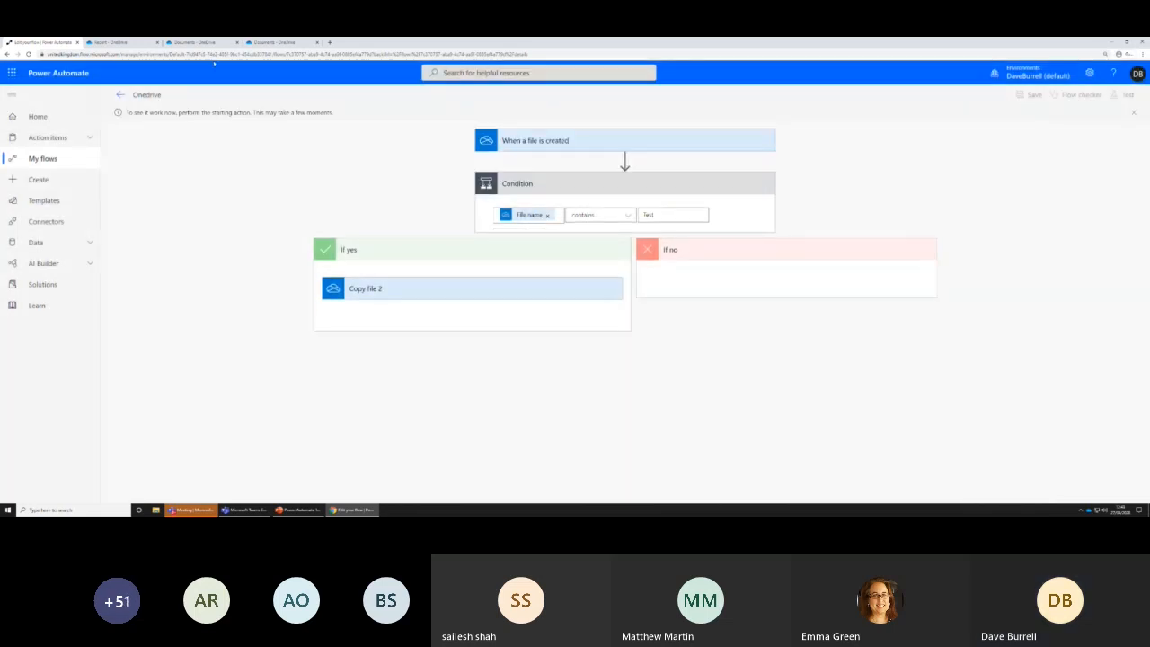
Switch to OneDrive and open the recent Test 1 document in Word
left_click(135, 43)
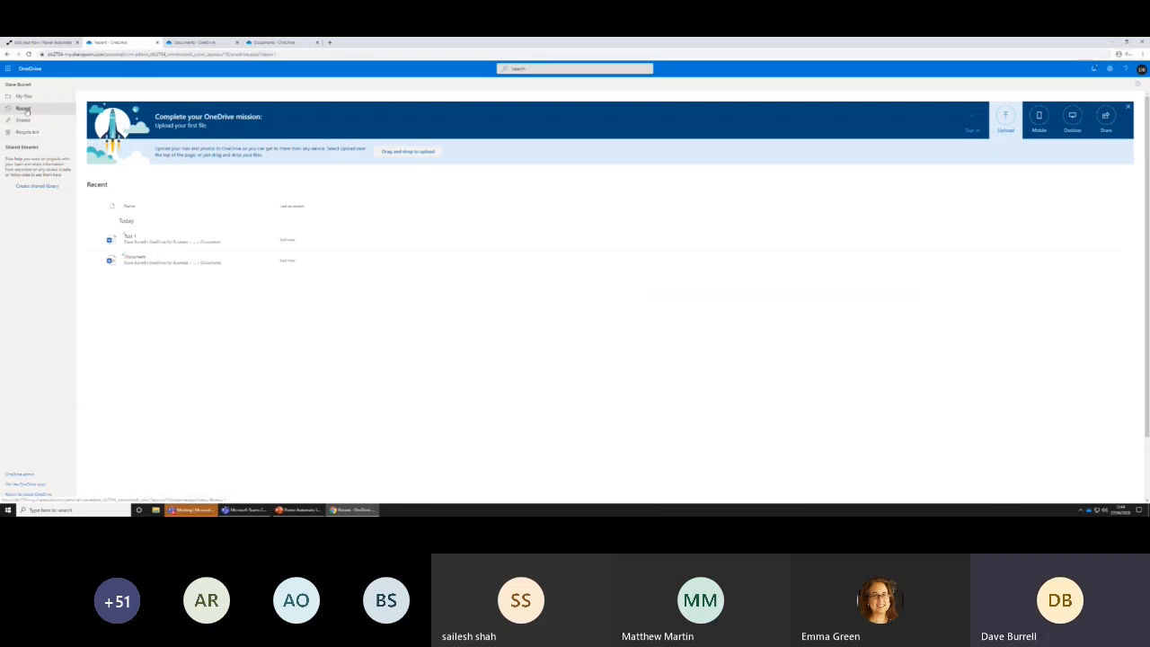
left_click(131, 239)
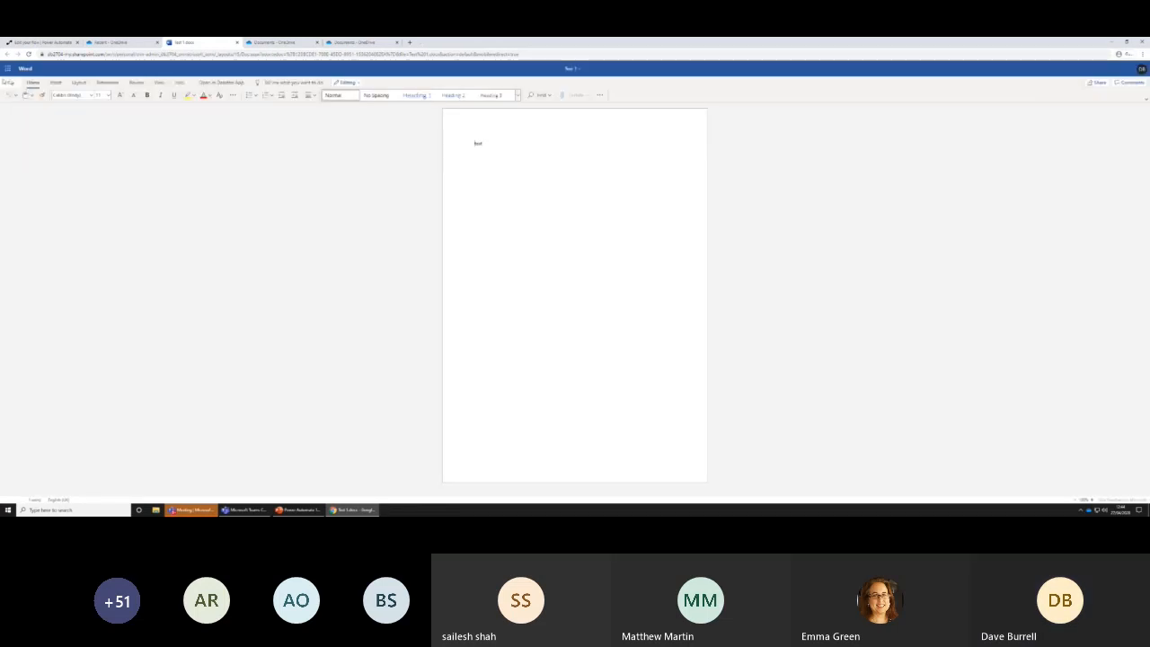
Try to save an online copy of Test 1 under the name "Document"
left_click(7, 82)
left_click(17, 143)
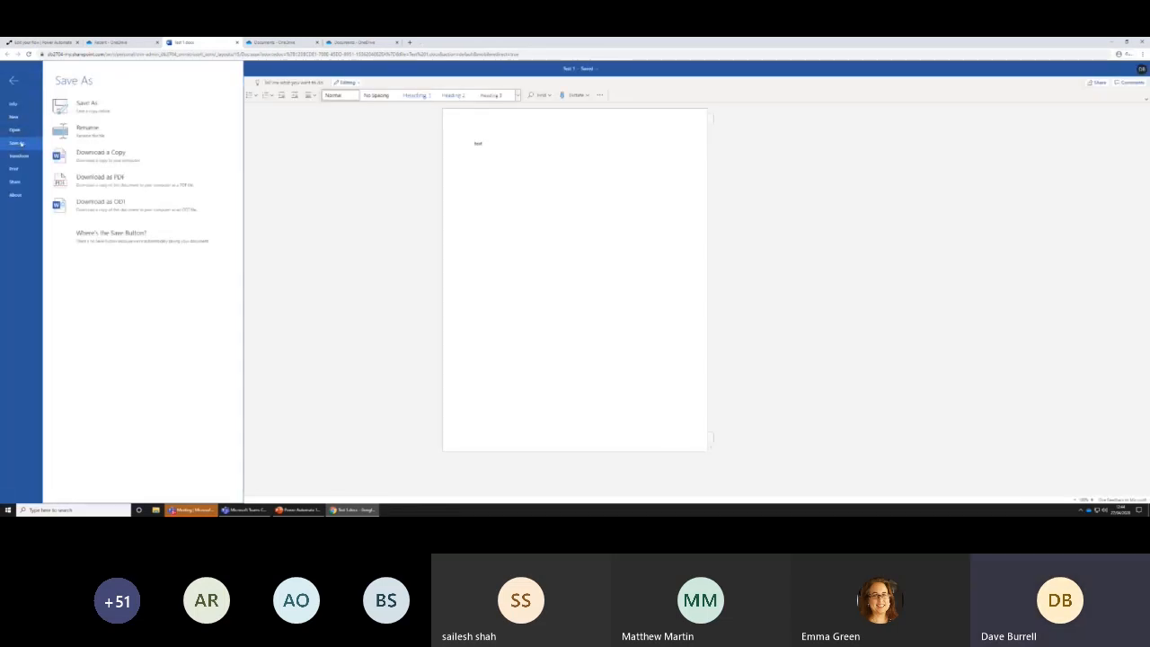
left_click(87, 105)
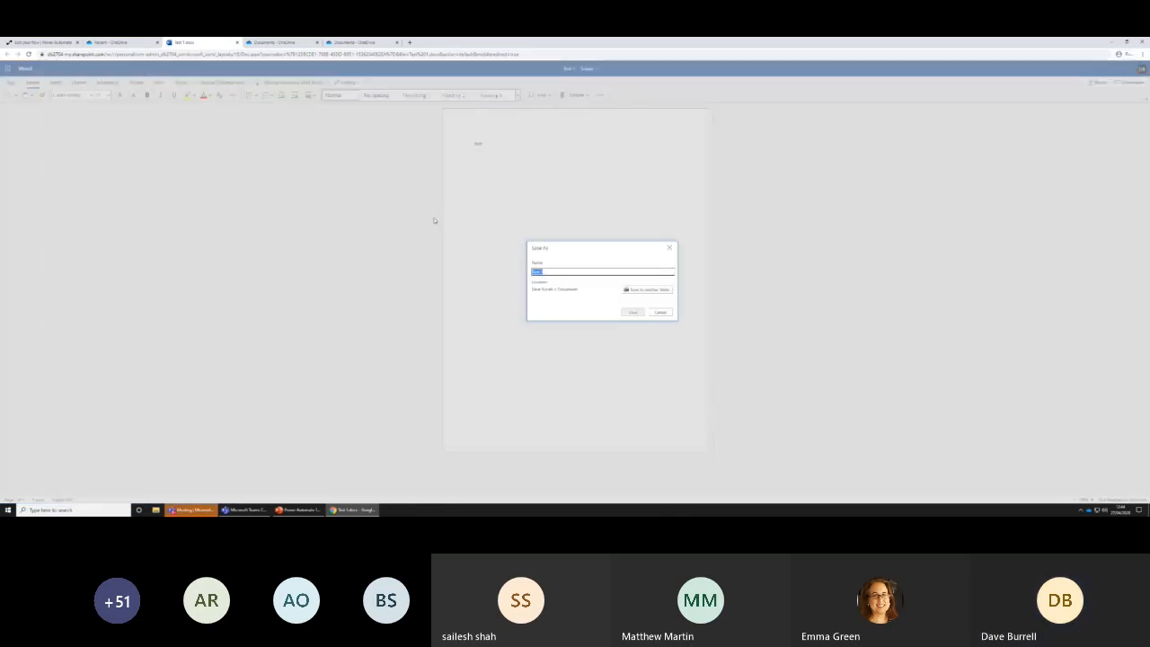
type("Demo")
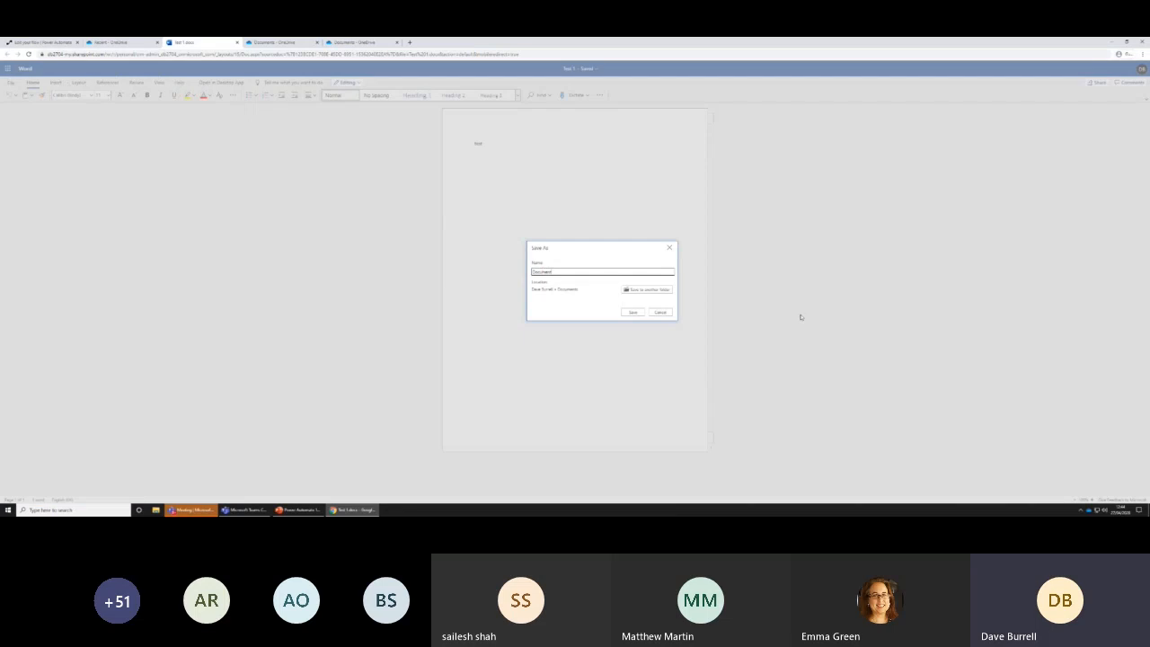
left_click(633, 312)
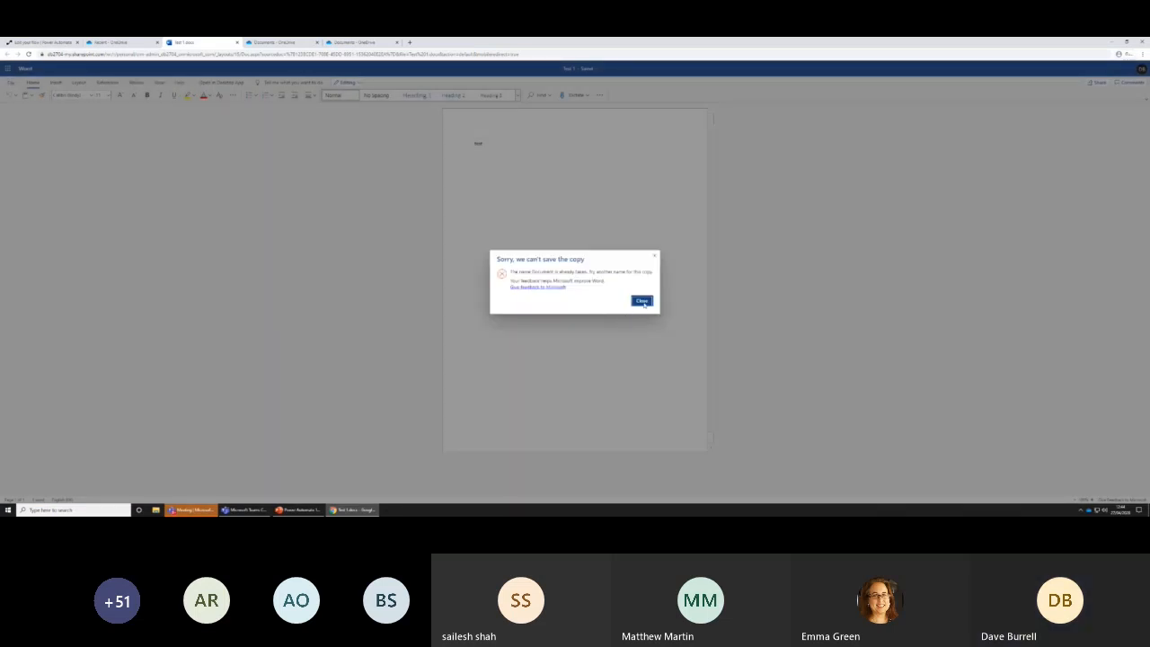
left_click(641, 301)
Save an online copy of Test 1 in the same folder under an unused name that does not contain "Test"
left_click(10, 82)
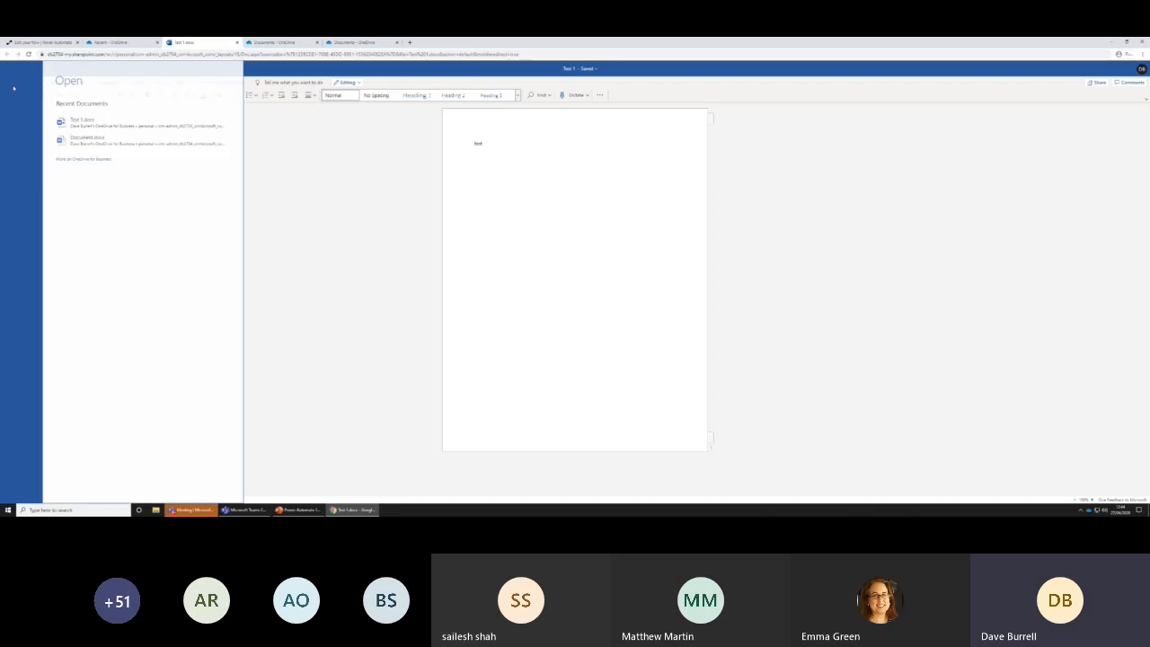
left_click(18, 142)
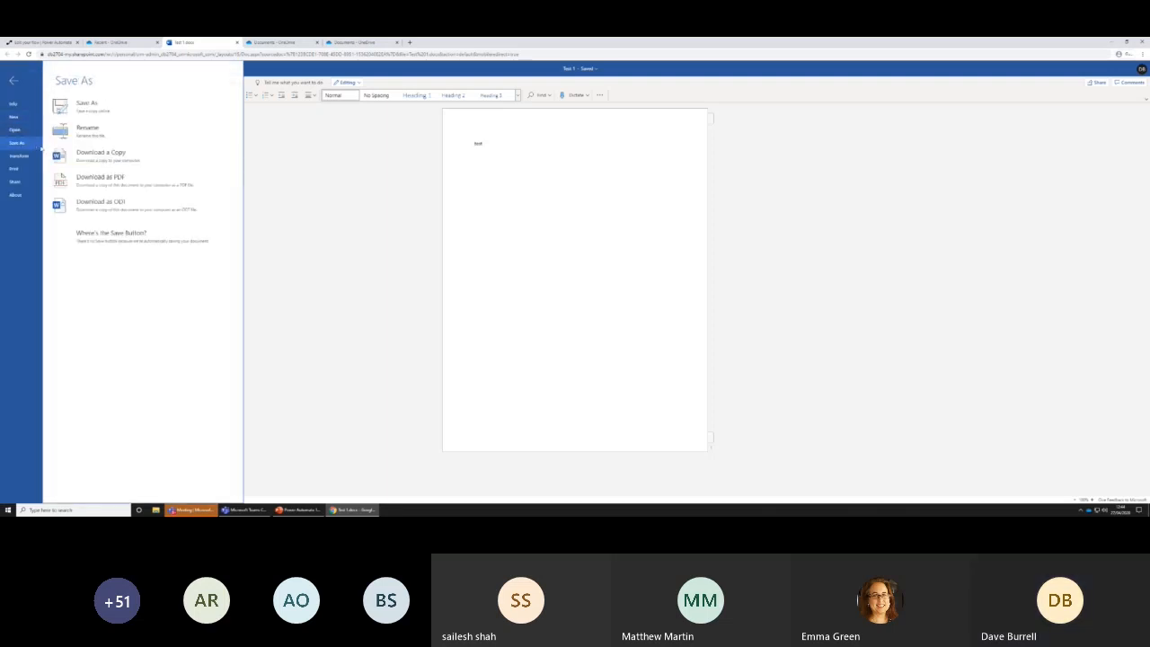
left_click(90, 108)
type("t")
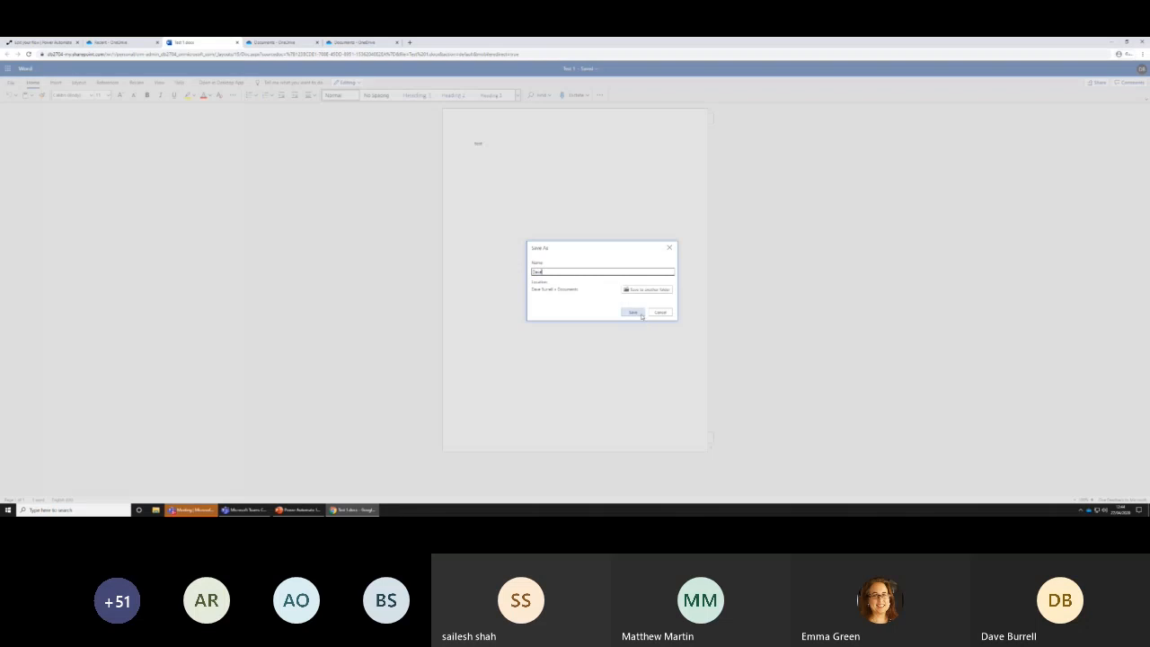
left_click(632, 312)
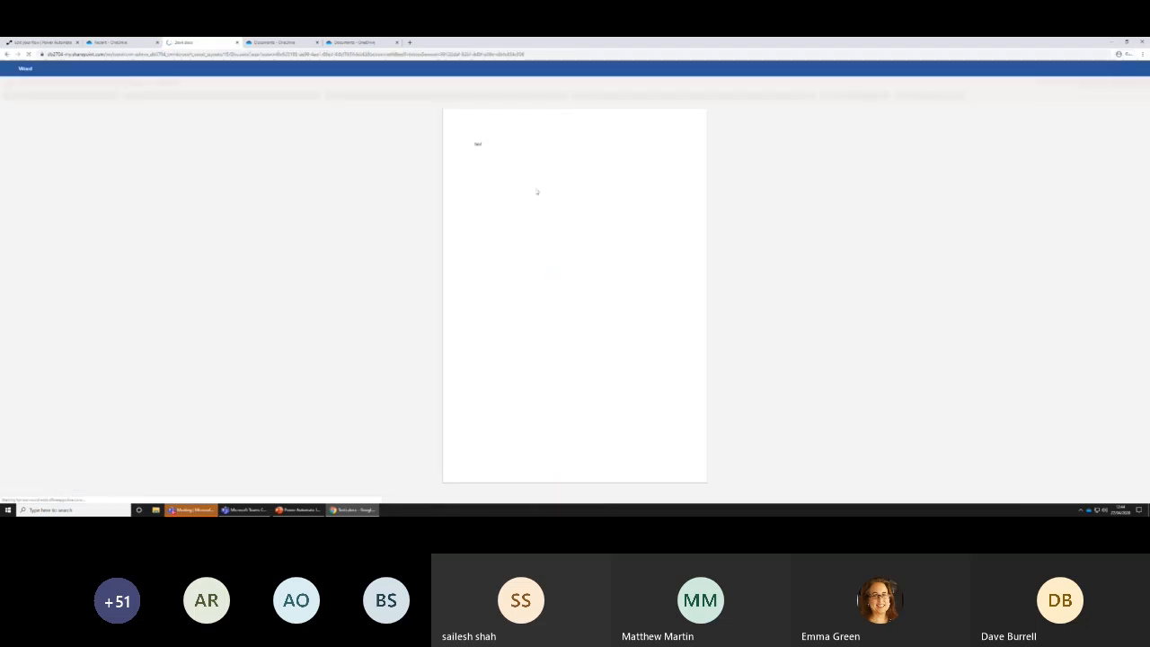
Switch back to Power Automate, examine the Copy file 2 action's run details, and reopen the flow for editing
left_click(41, 43)
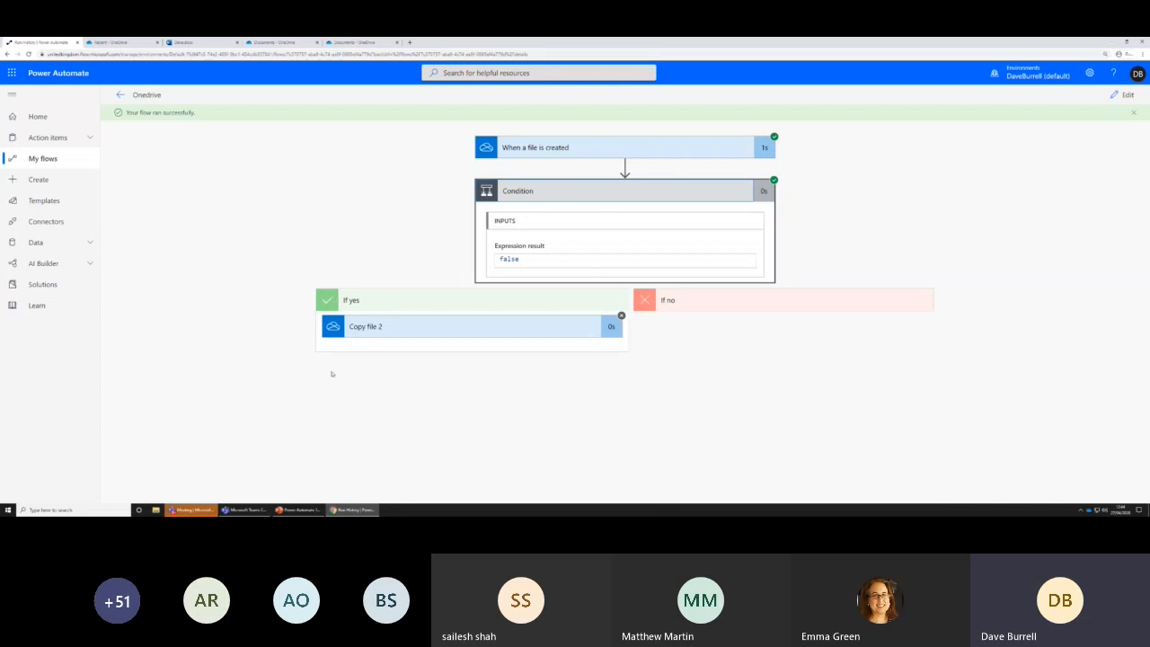
left_click(404, 328)
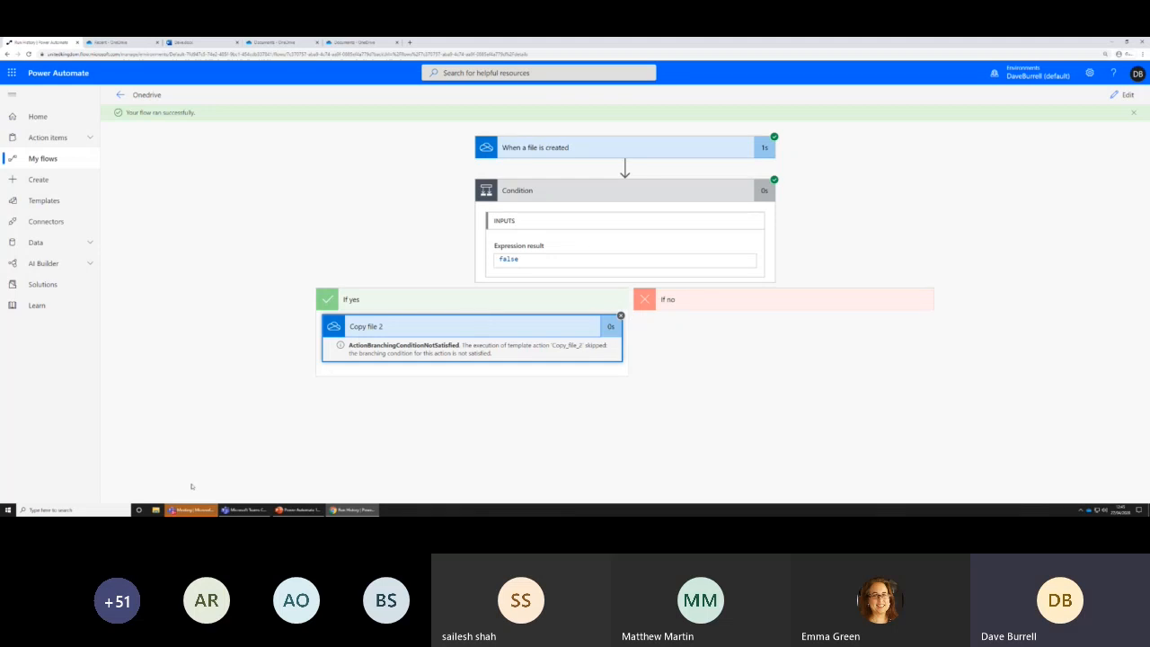
left_click(1125, 95)
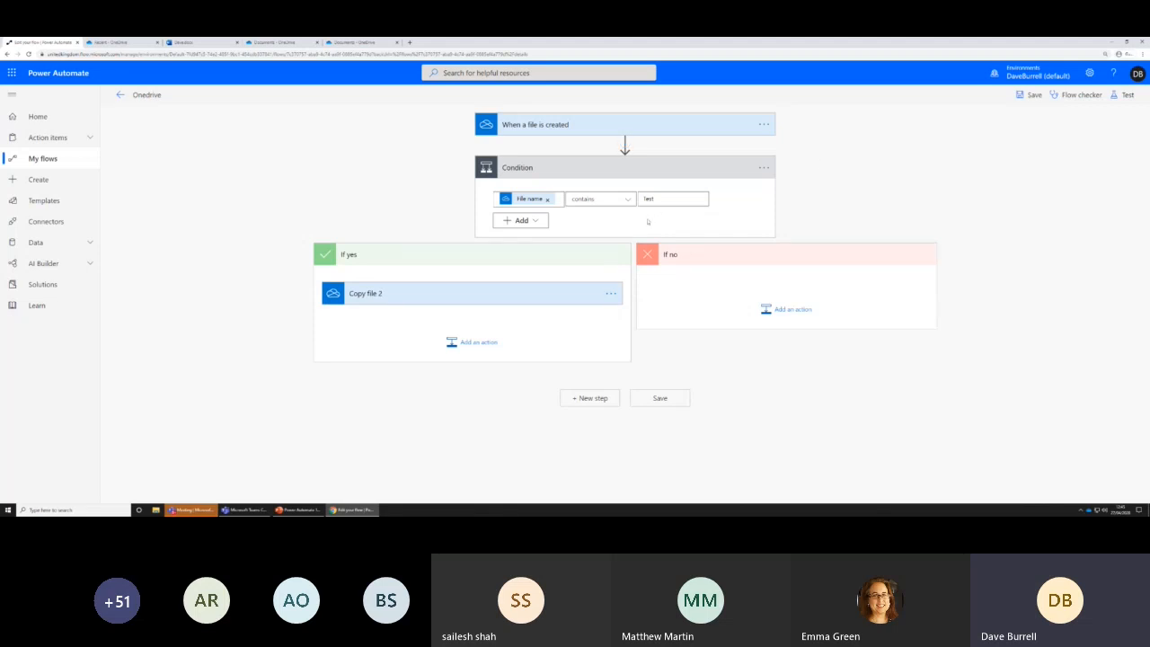
Add a Switch control after the Condition and give it two additional cases, for three in total
left_click(598, 396)
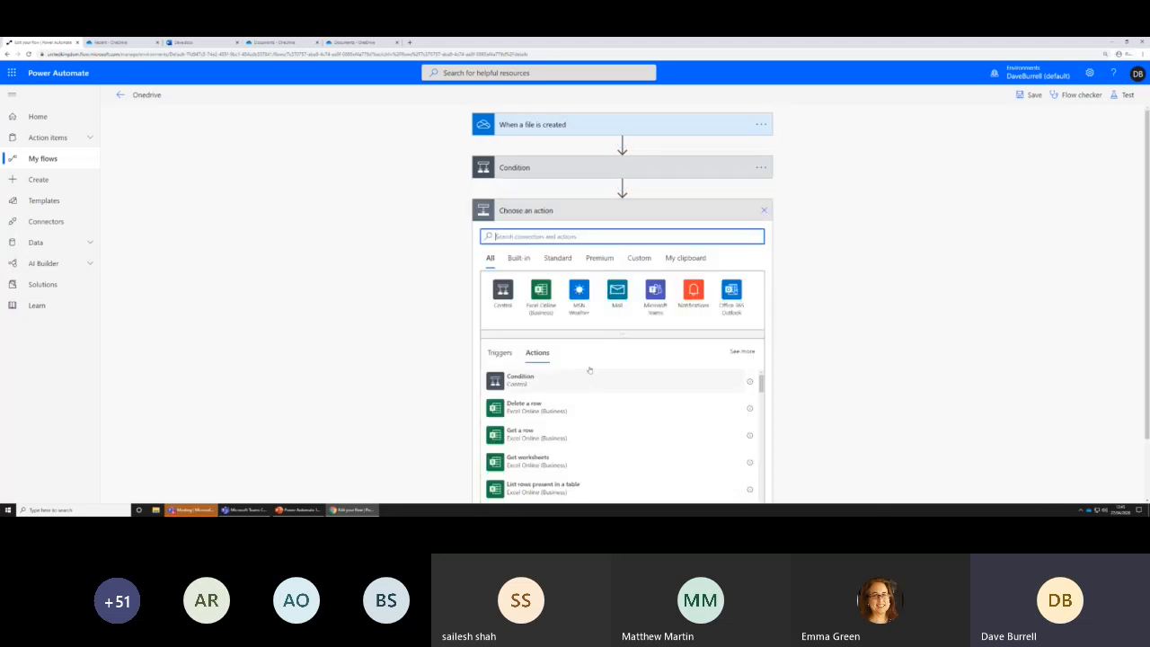
type("swit")
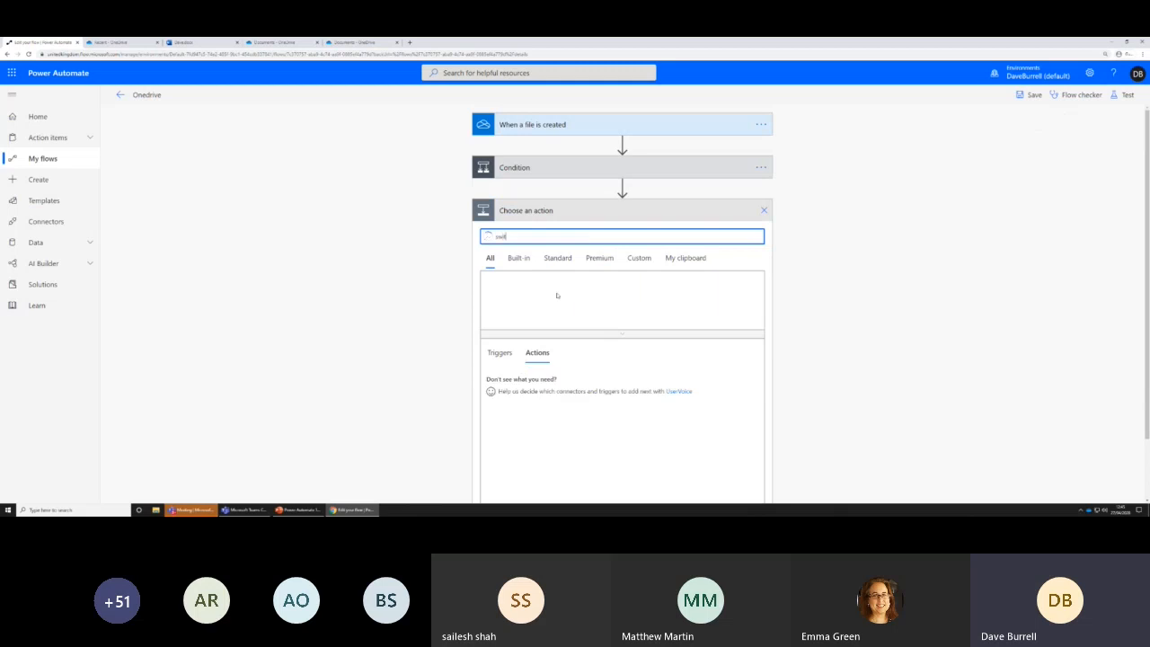
left_click(510, 379)
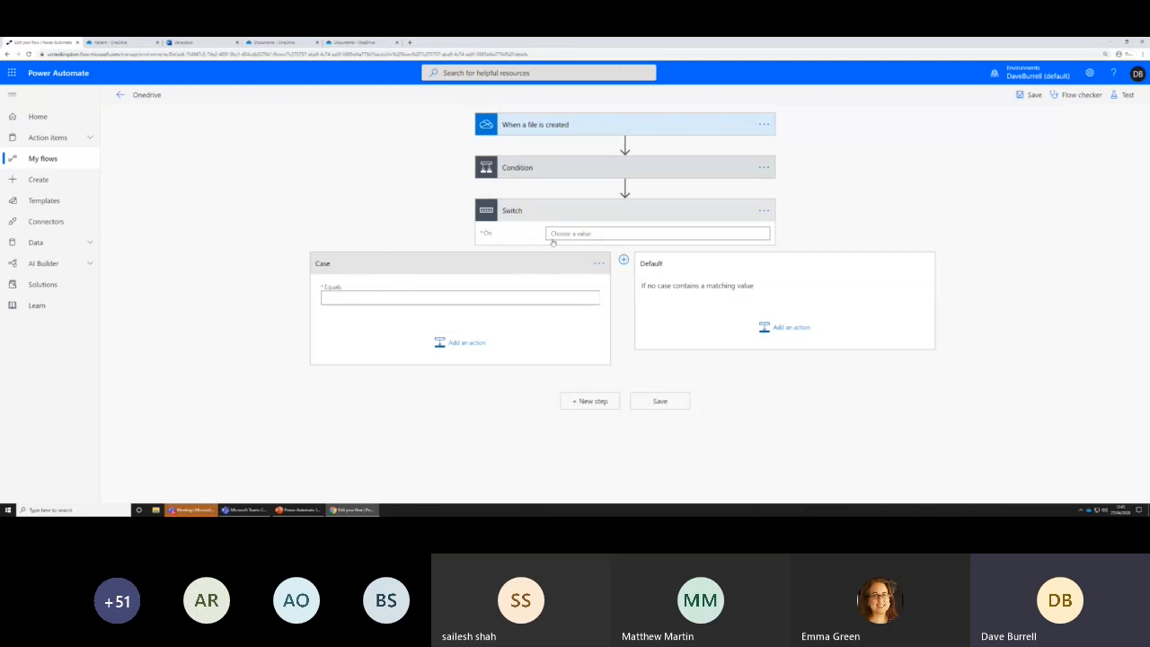
left_click(345, 297)
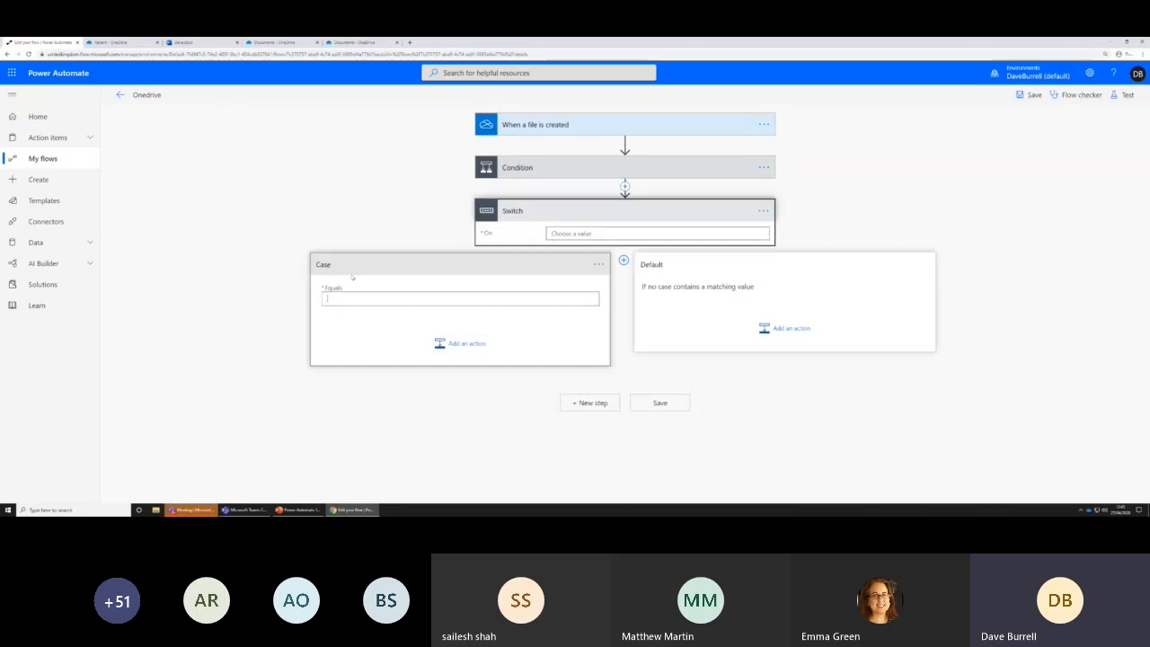
left_click(623, 260)
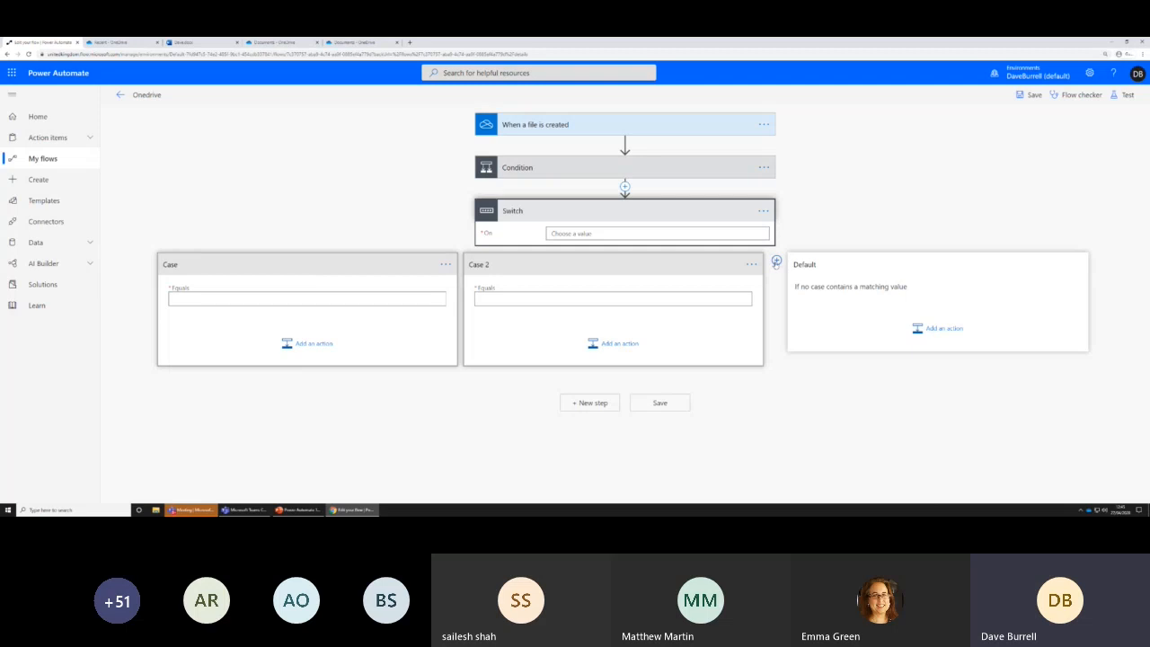
left_click(776, 260)
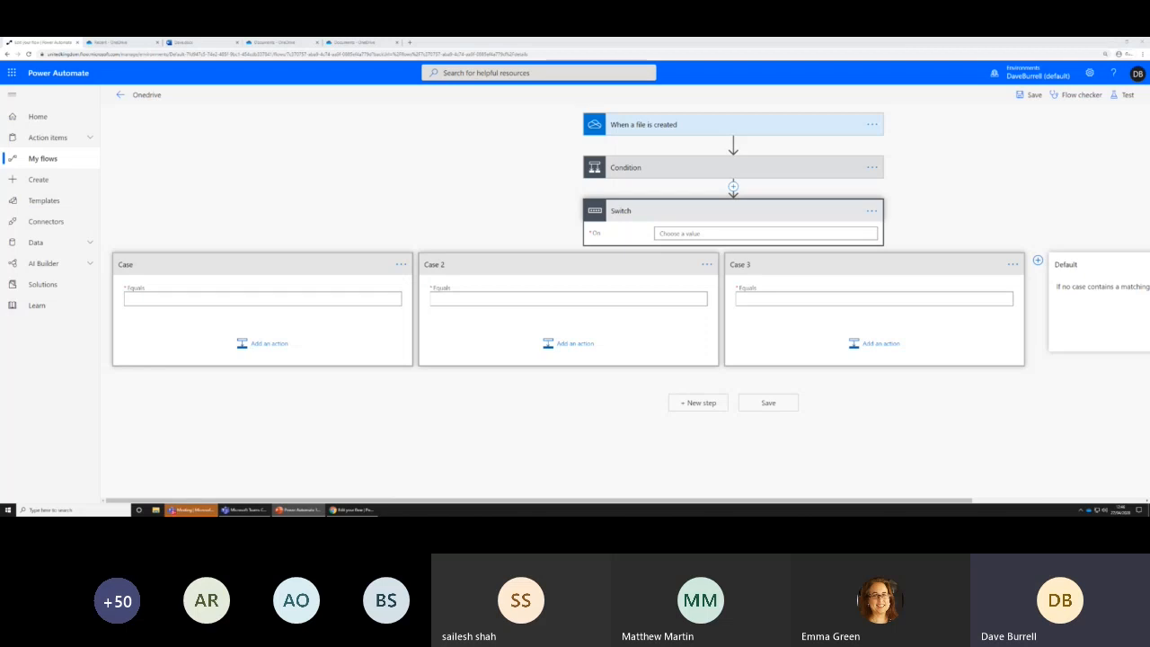
left_click(353, 509)
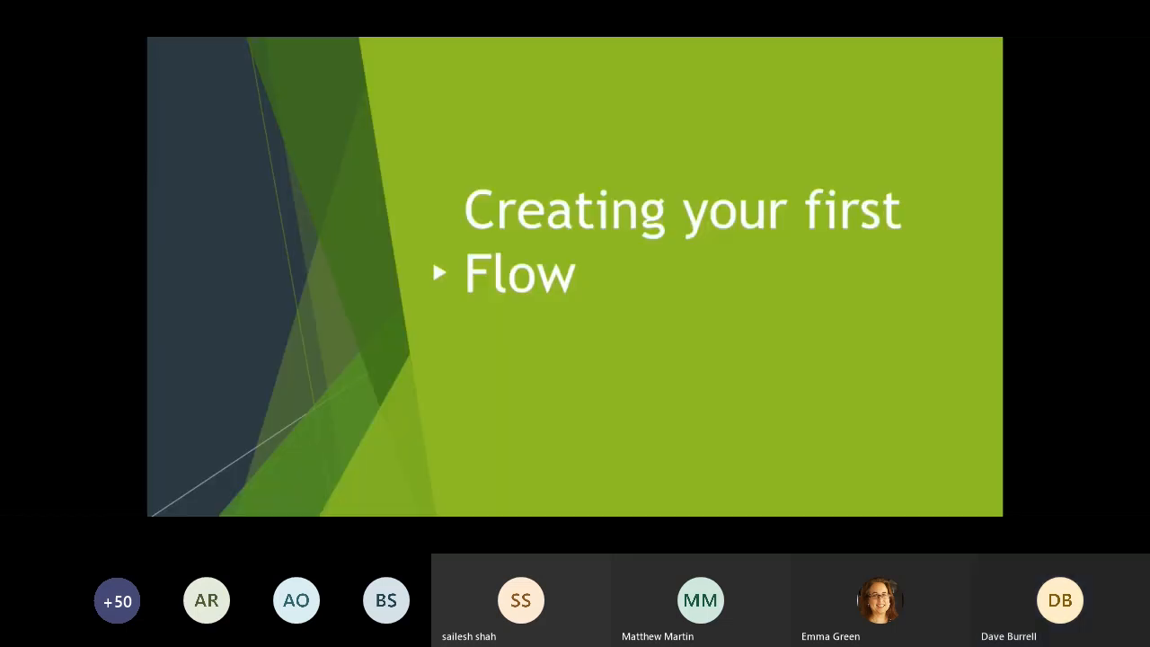
key("Right")
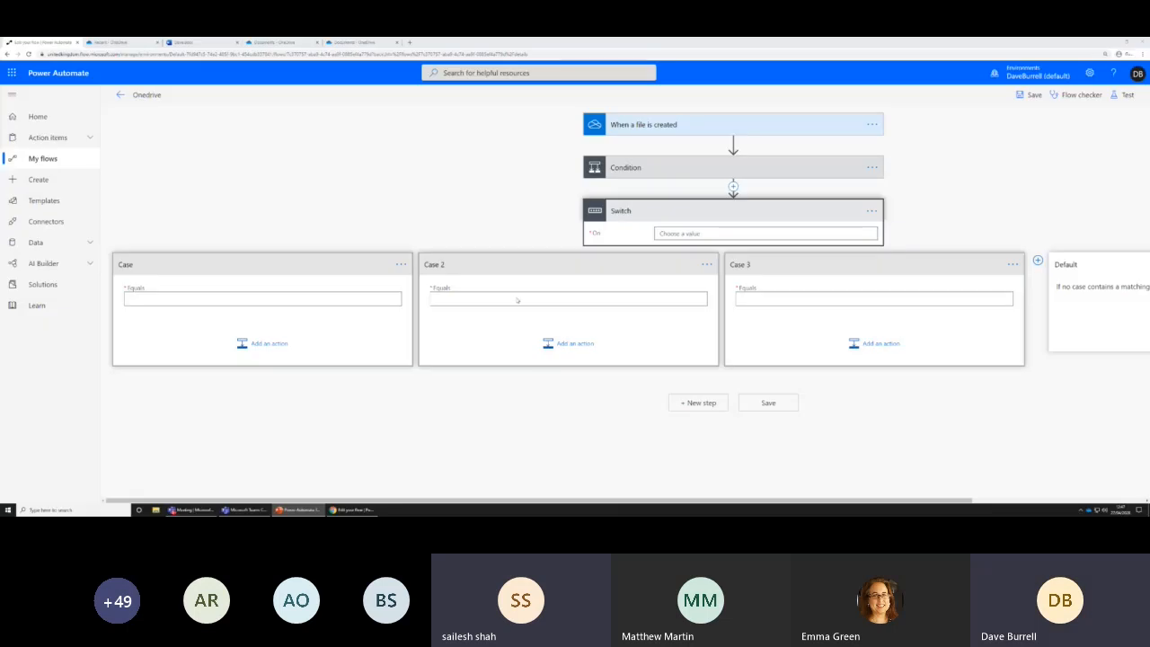
Start a new step after the Switch, search for "dynamics", examine the Dynamics 365 connector's actions, and close the action picker
left_click(697, 402)
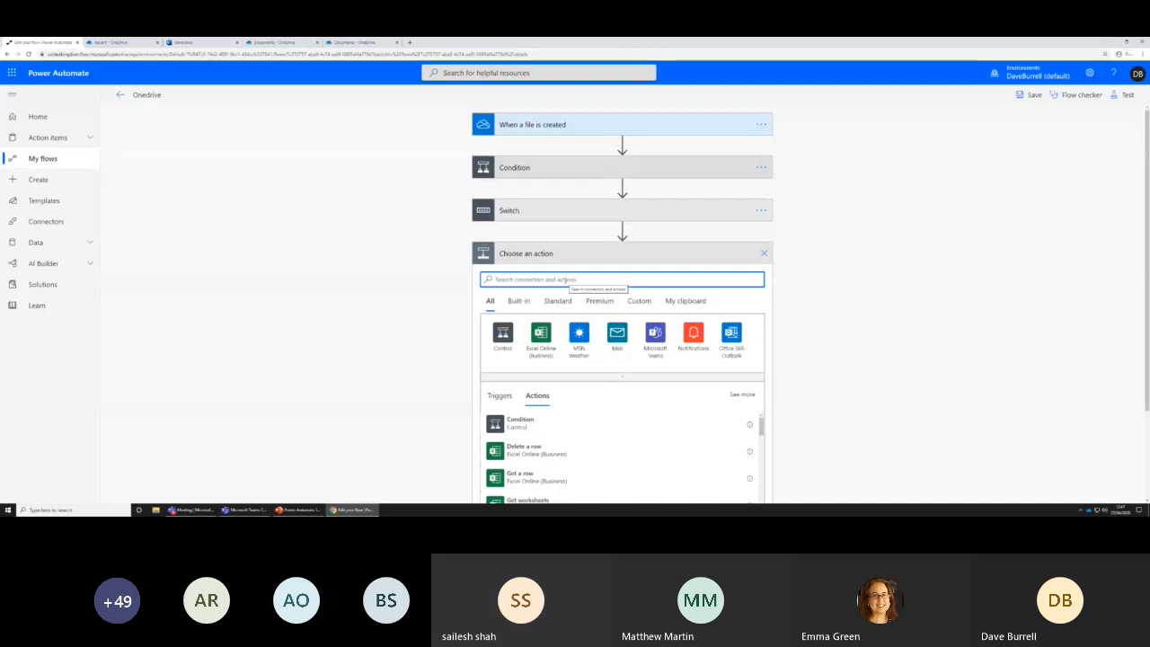
type("dynamics")
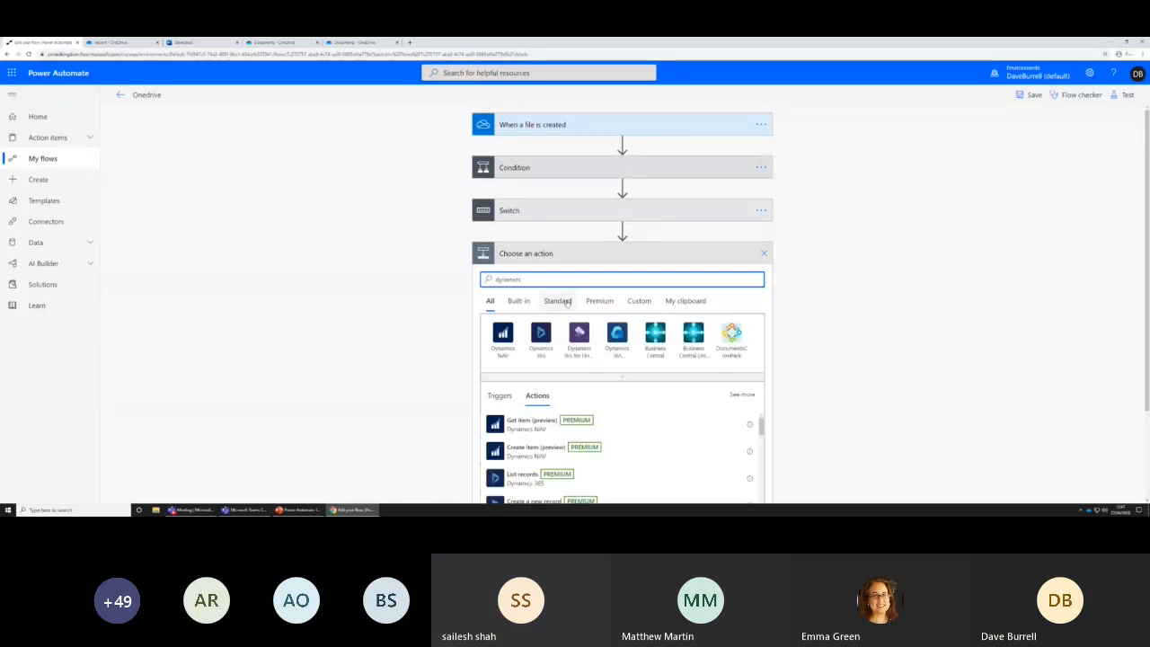
scroll(568, 308, "down", 1)
left_click(542, 239)
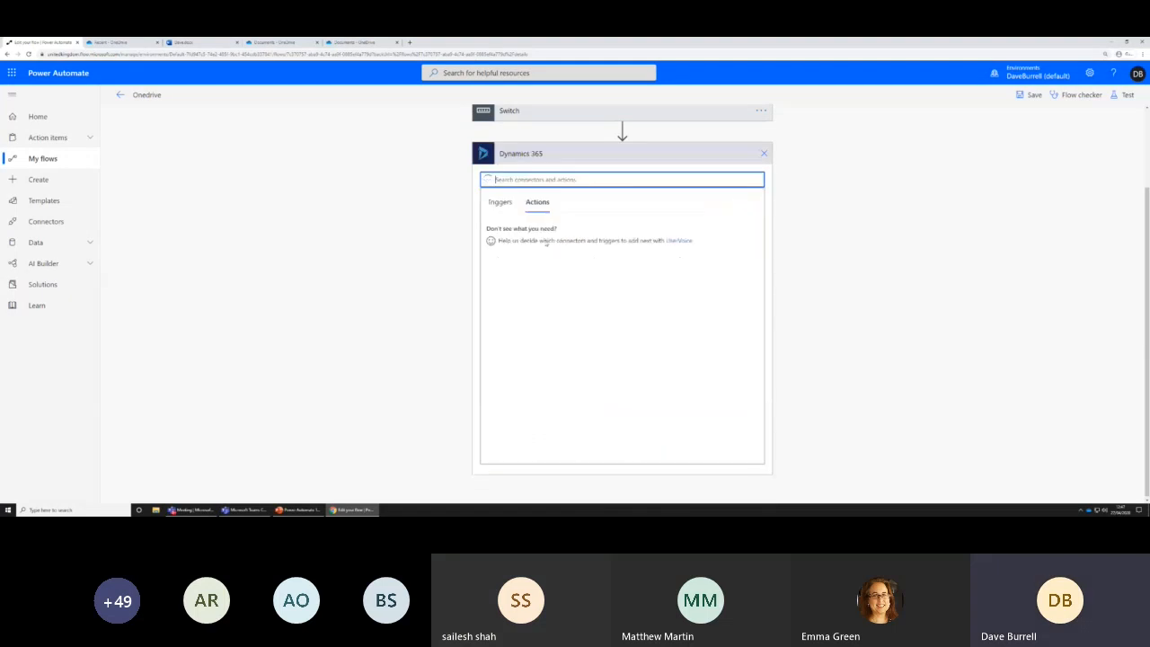
scroll(595, 282, "down", 1)
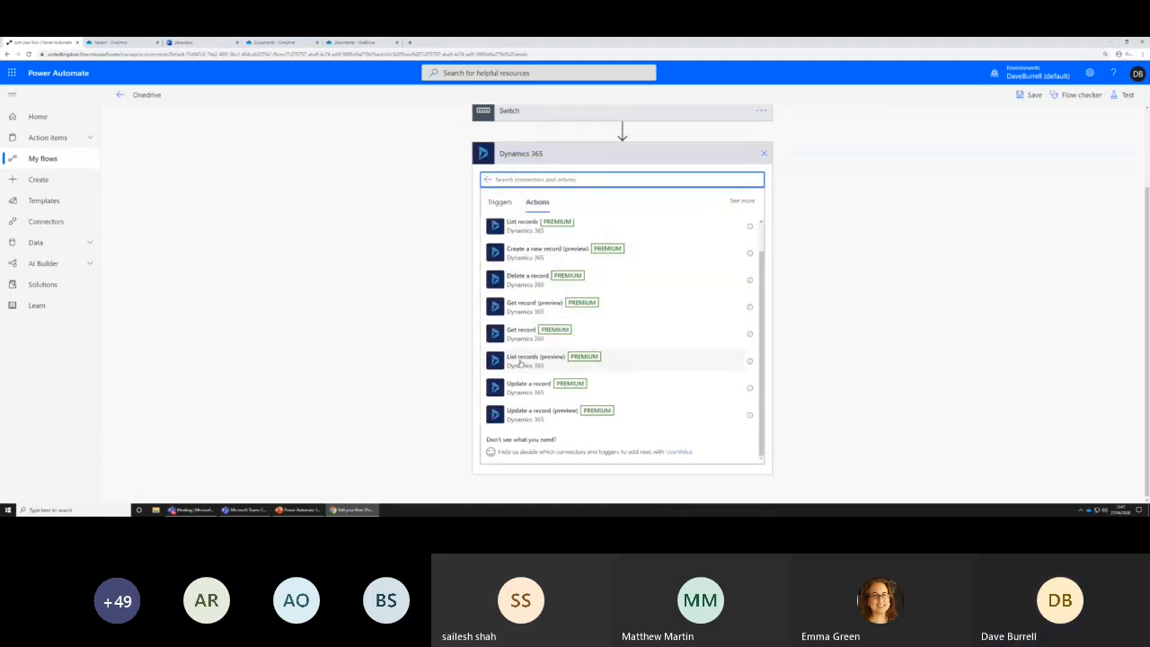
scroll(519, 363, "up", 1)
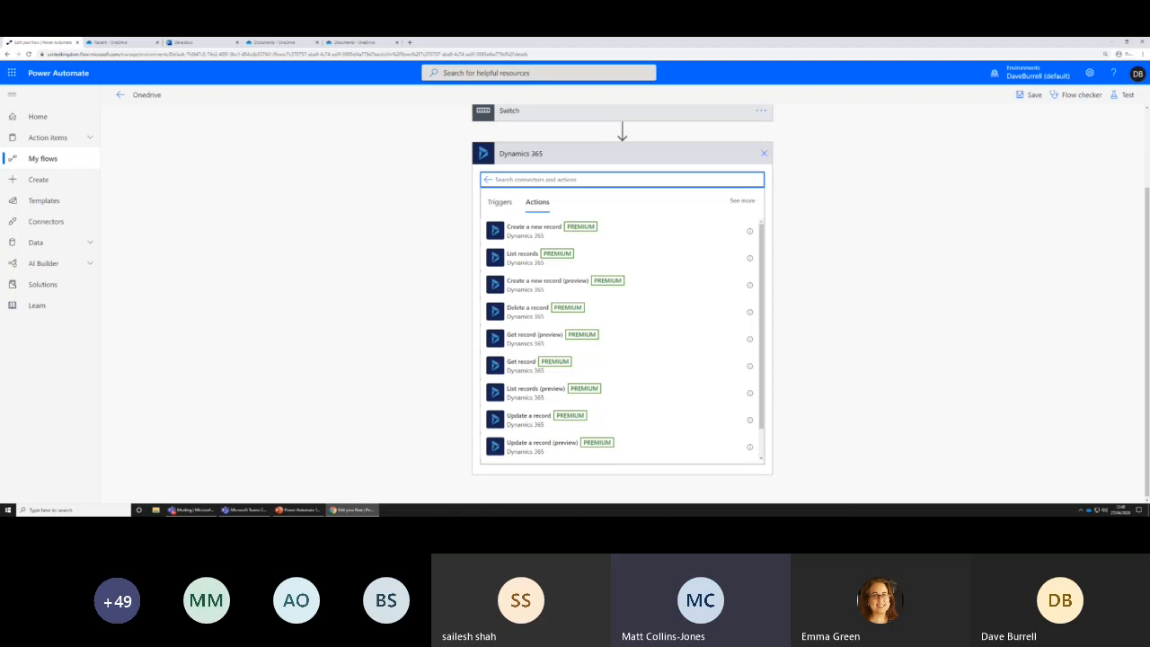
key("super+d")
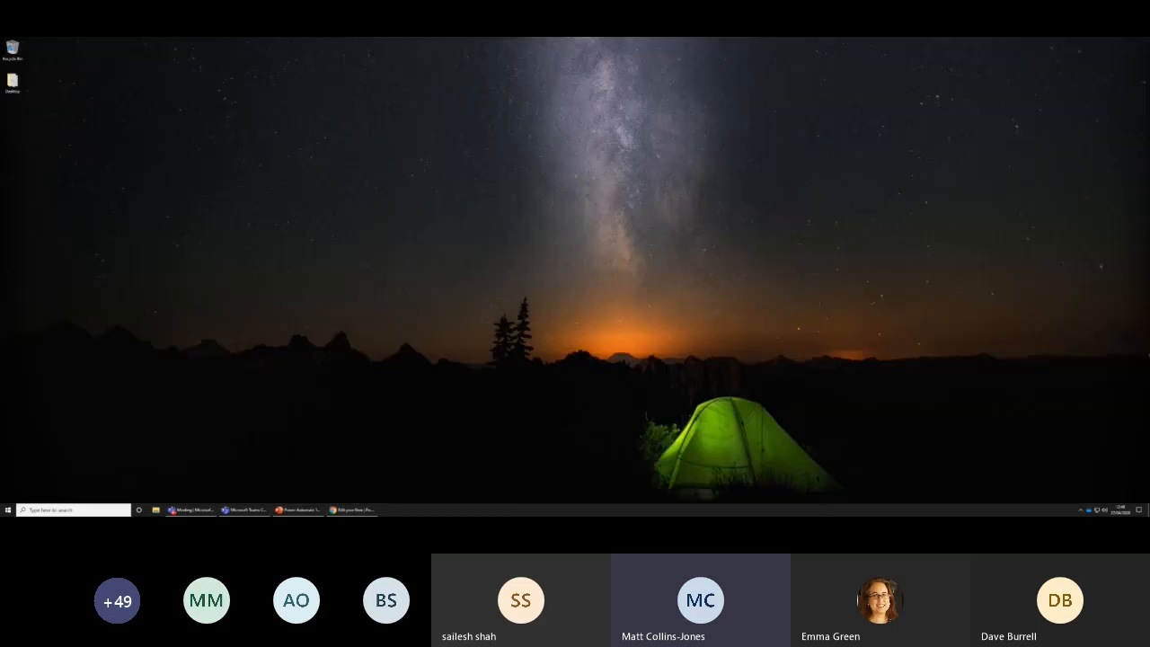
key("super+d")
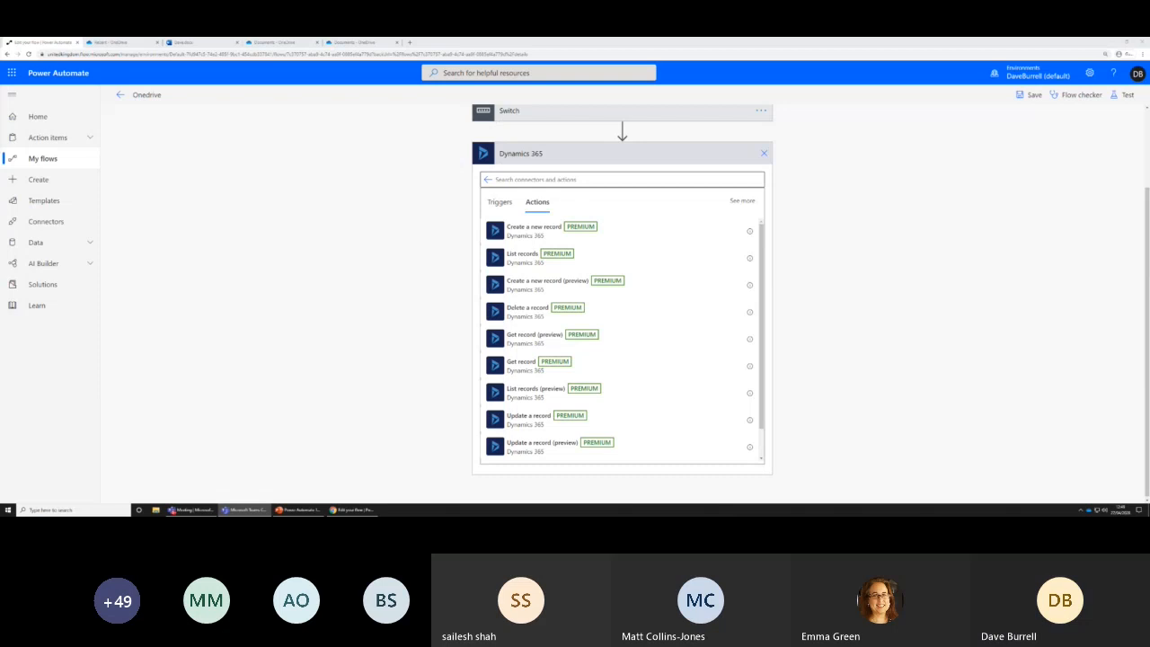
left_click(762, 154)
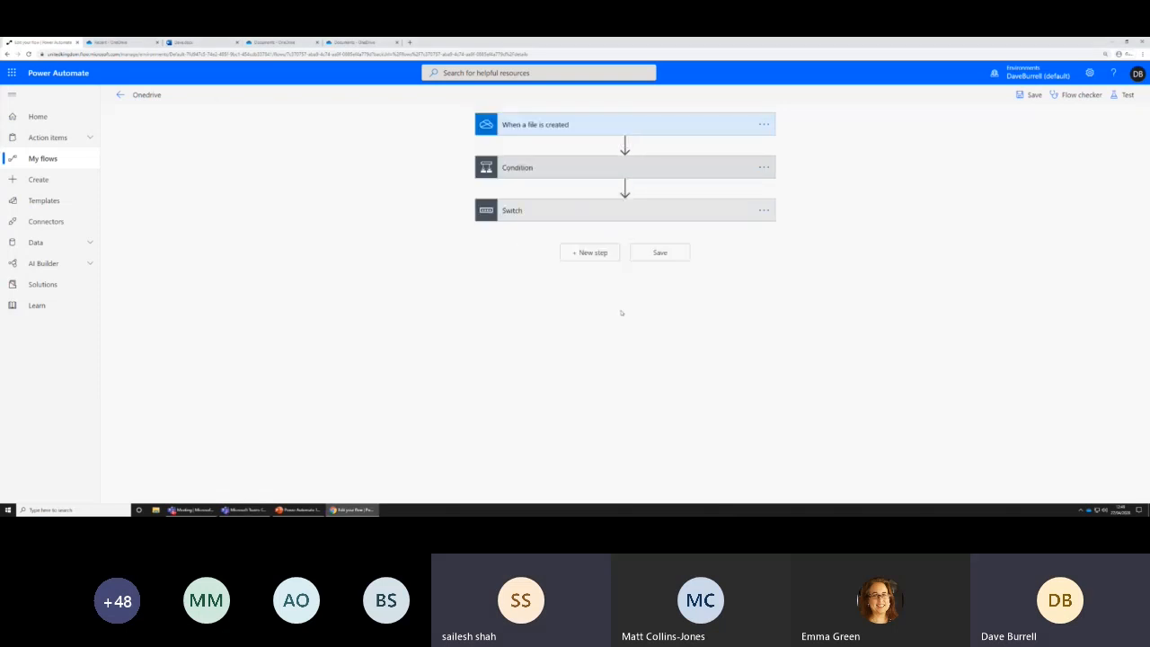
Start another new step and search the actions for "common dat", and for "cds" among the premium connectors
left_click(589, 254)
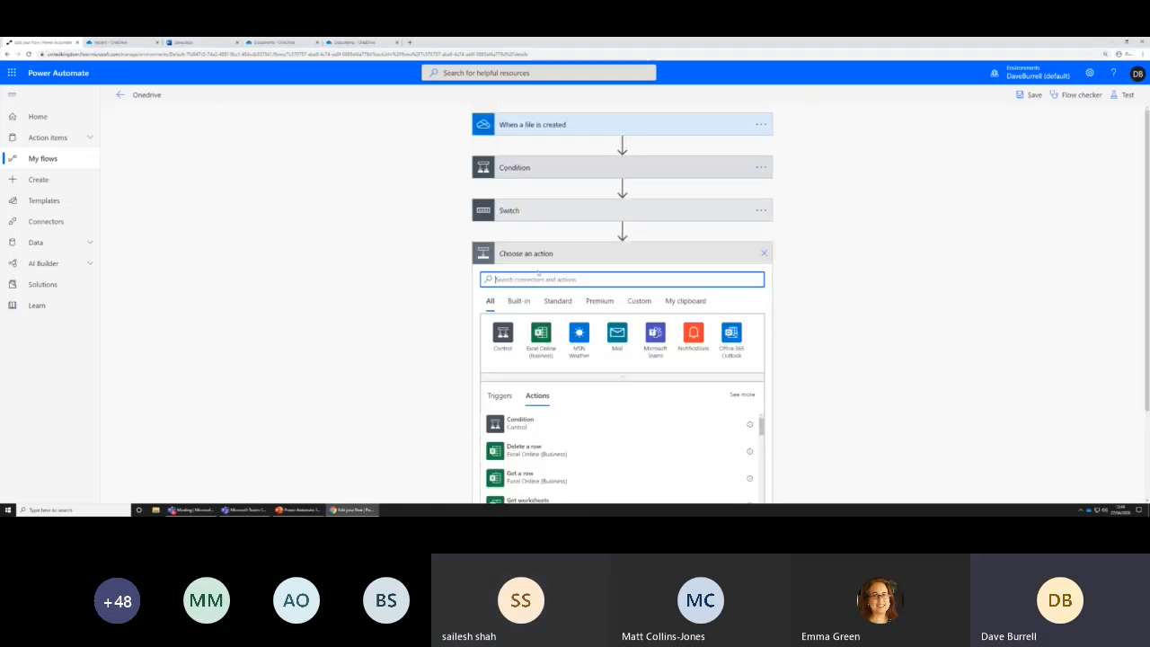
type("comm")
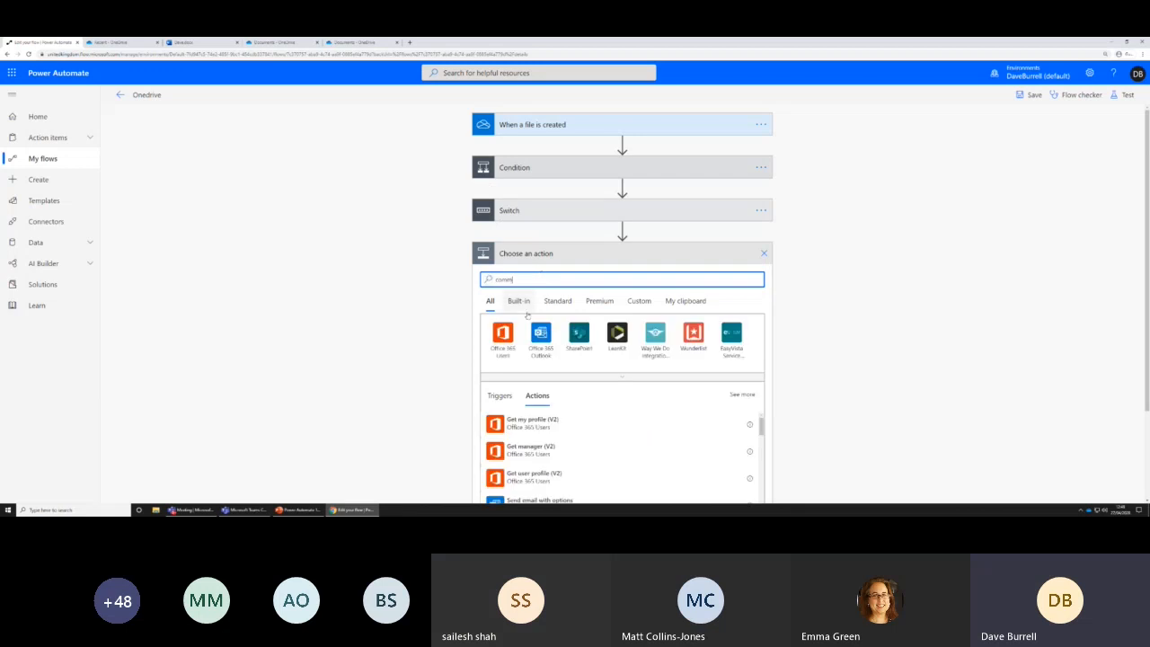
type("on")
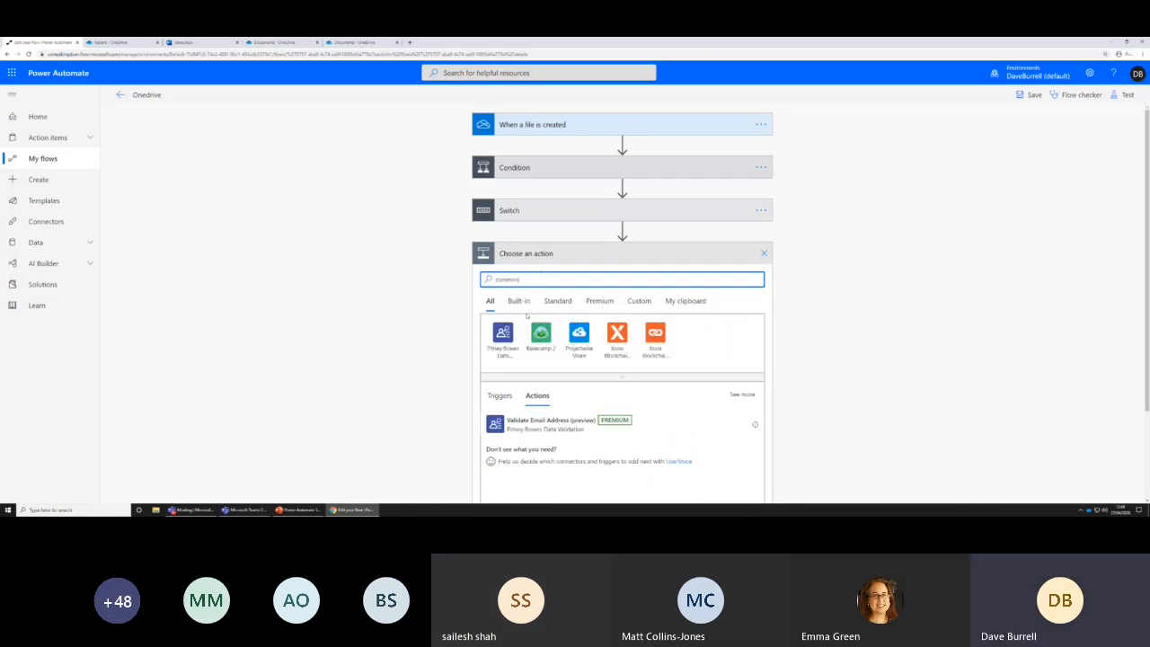
type(" dat")
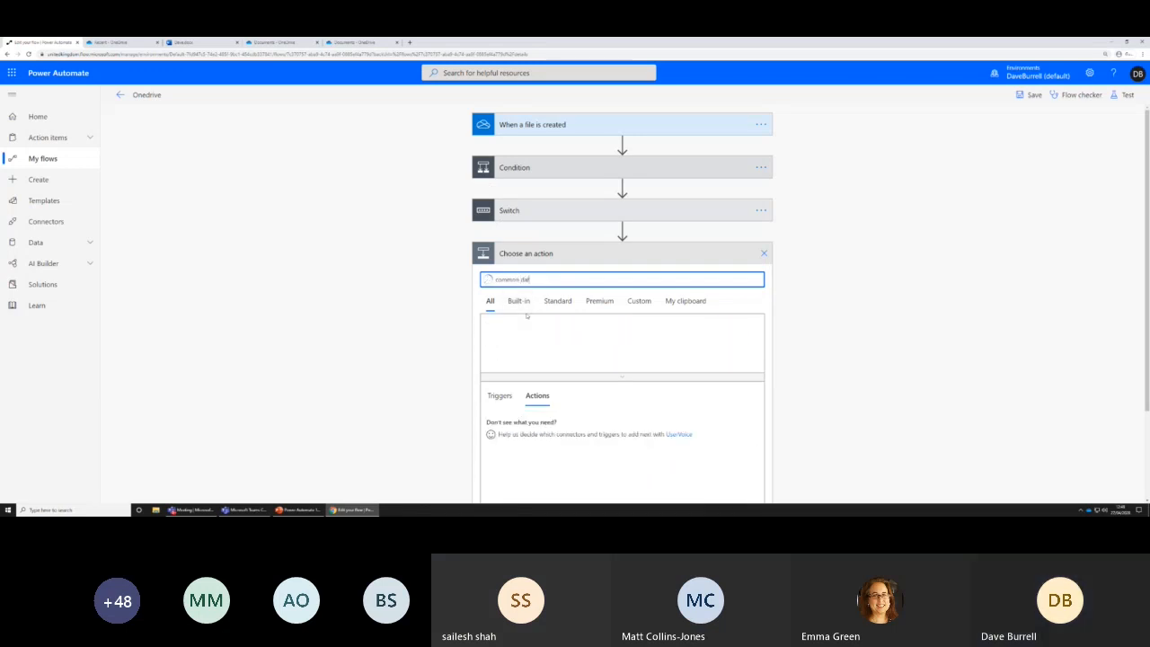
scroll(558, 366, "down", 1)
left_click(599, 267)
triple_click(540, 246)
type("cds")
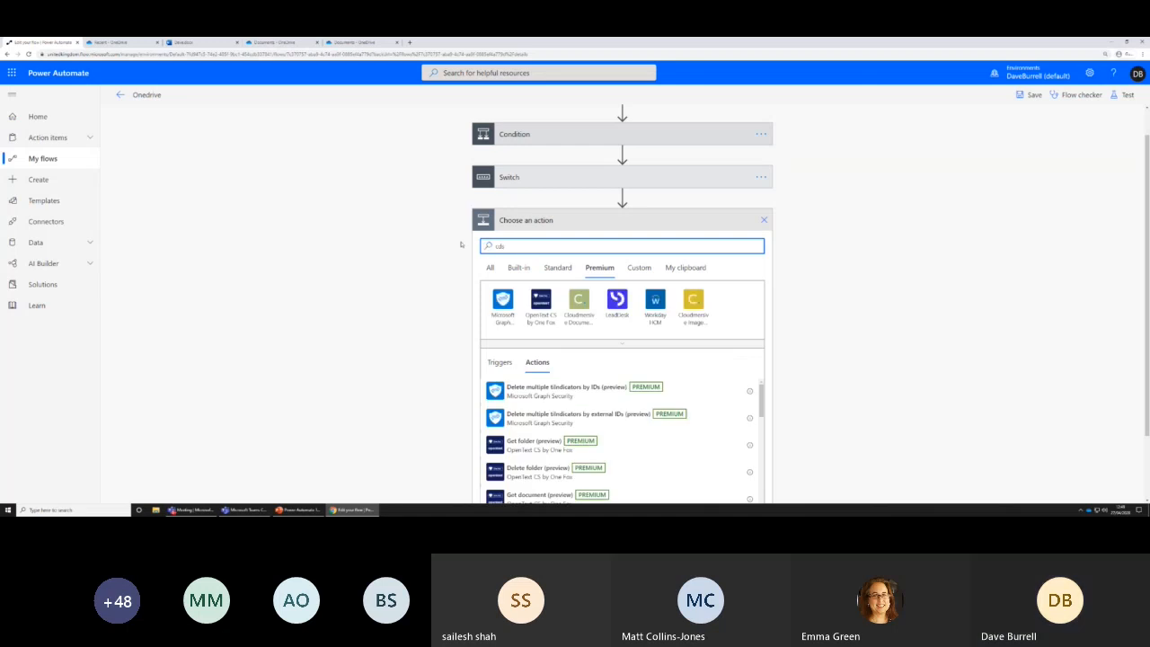
scroll(536, 357, "down", 3)
scroll(537, 357, "up", 3)
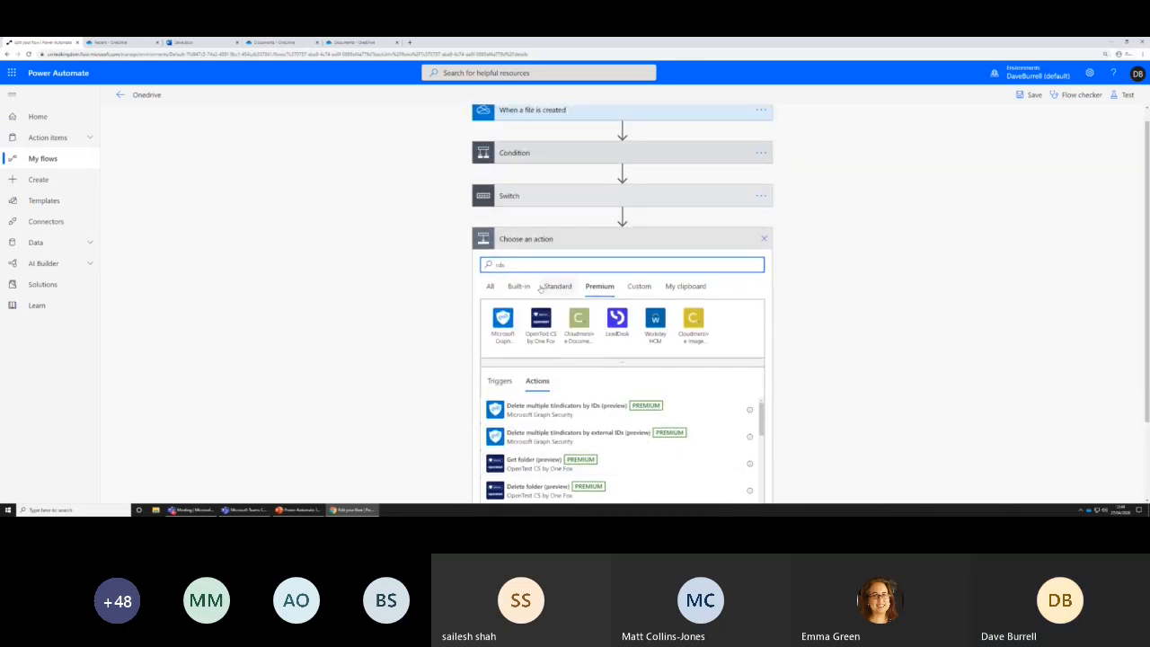
Search for "common data service" among the built-in actions and across all connectors
left_click(518, 288)
left_click_drag(516, 266, 484, 274)
type("common")
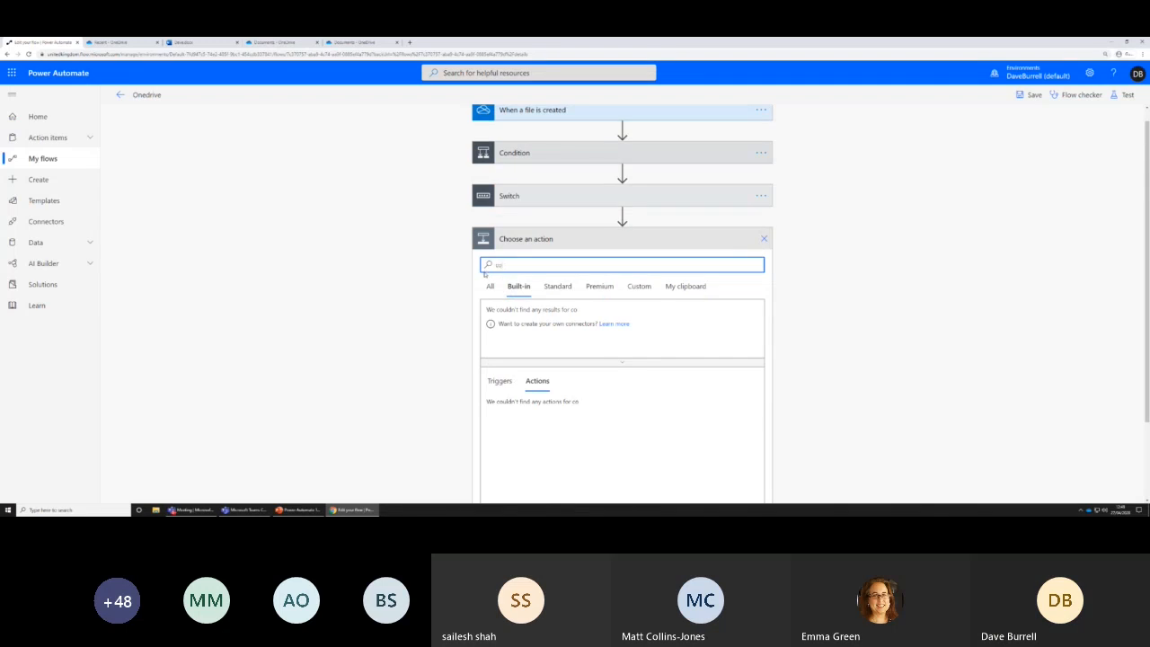
type("data service")
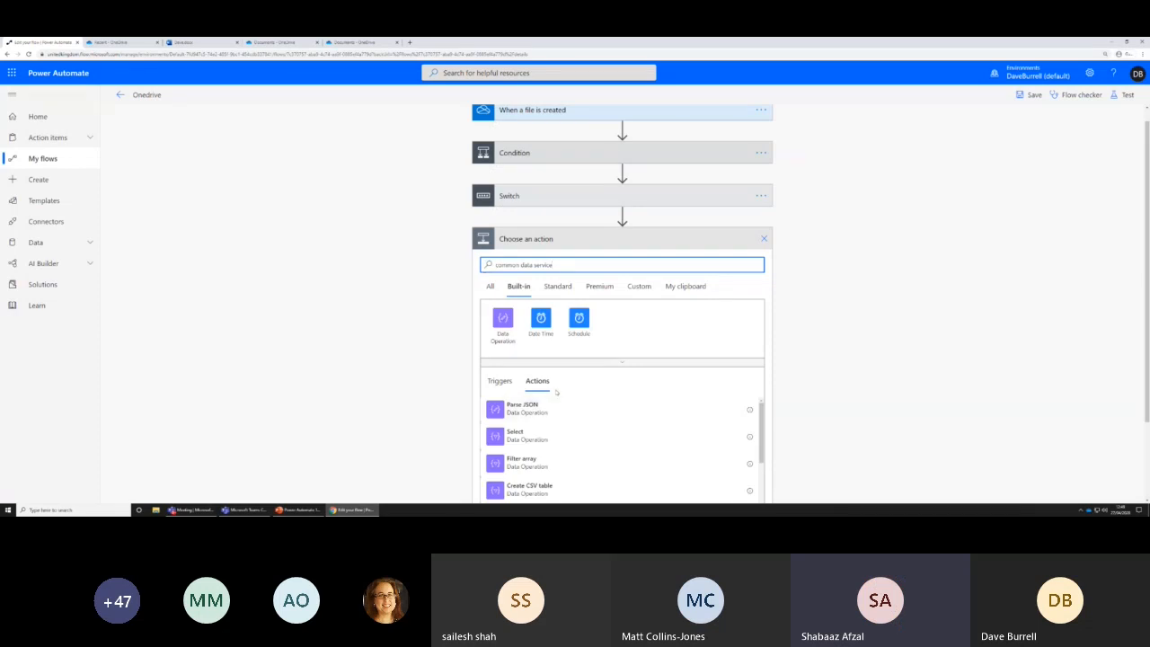
scroll(555, 390, "down", 1)
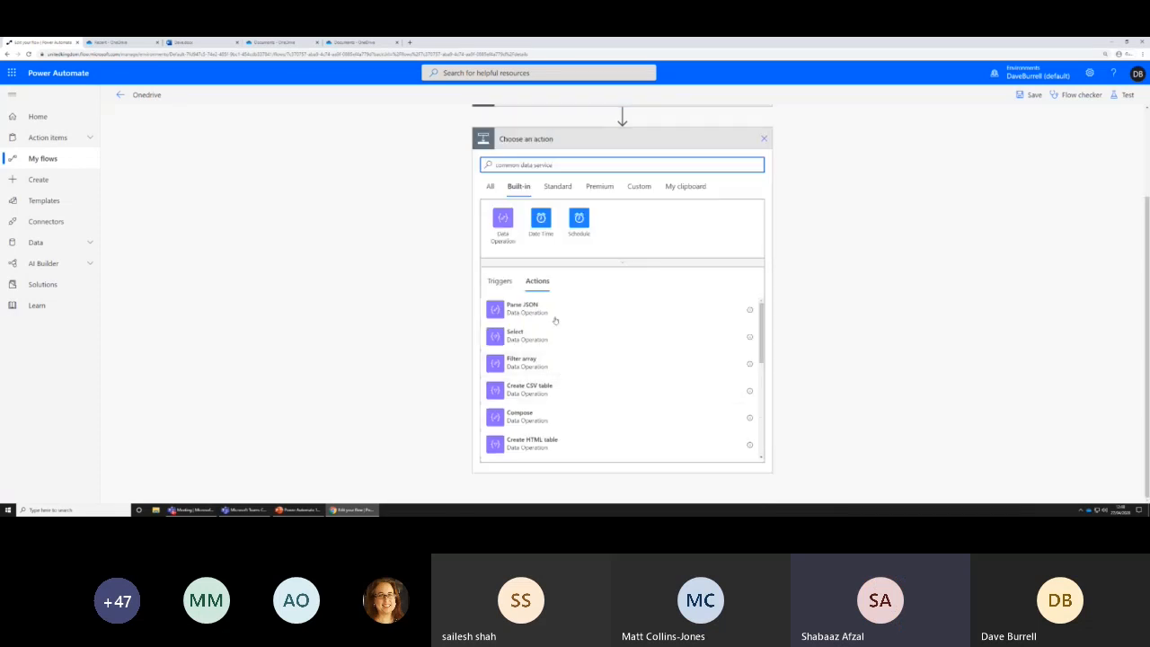
left_click(491, 186)
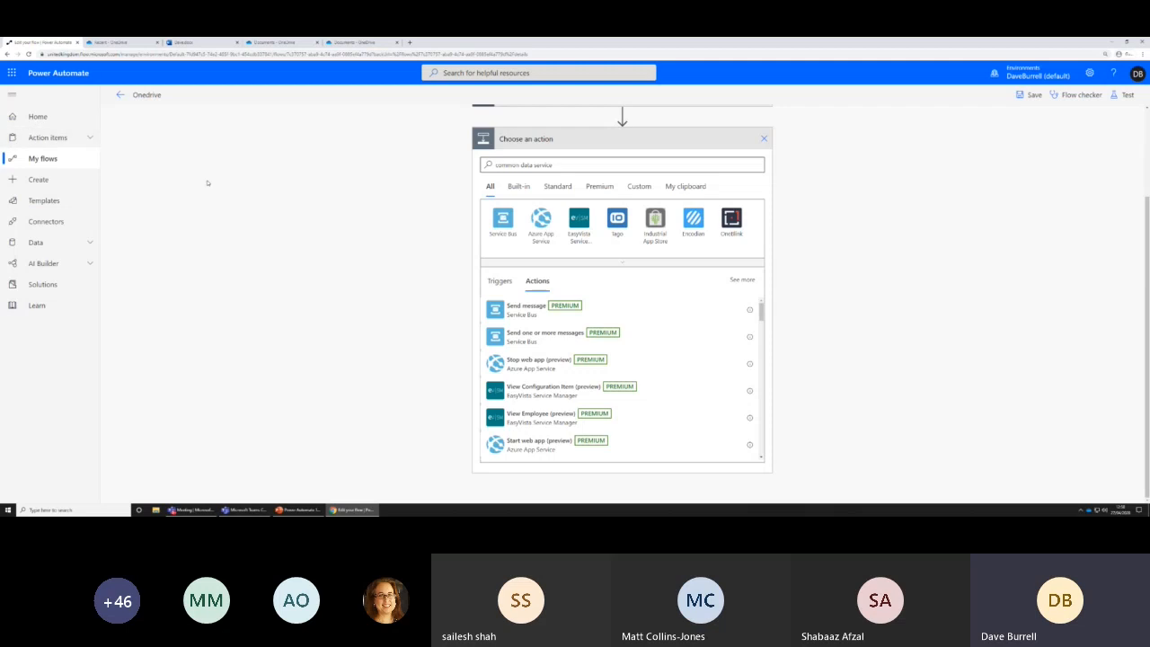
Expand the Condition to examine its rule and branches, and switch to the PowerPoint presentation
scroll(342, 180, "up", 3)
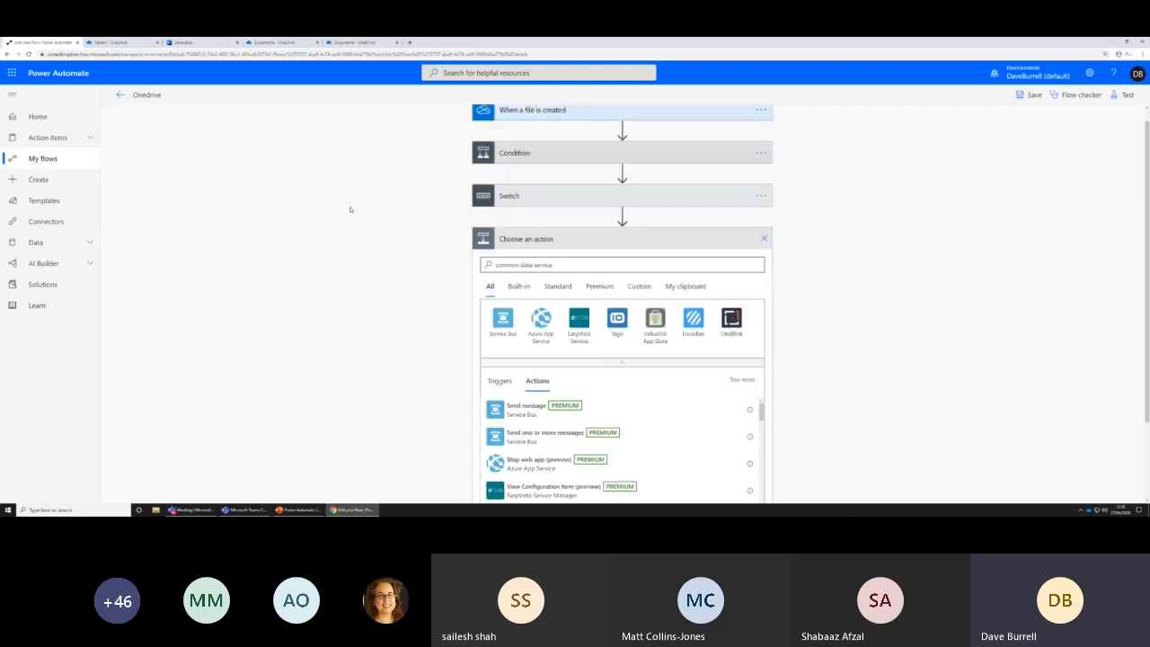
left_click(613, 167)
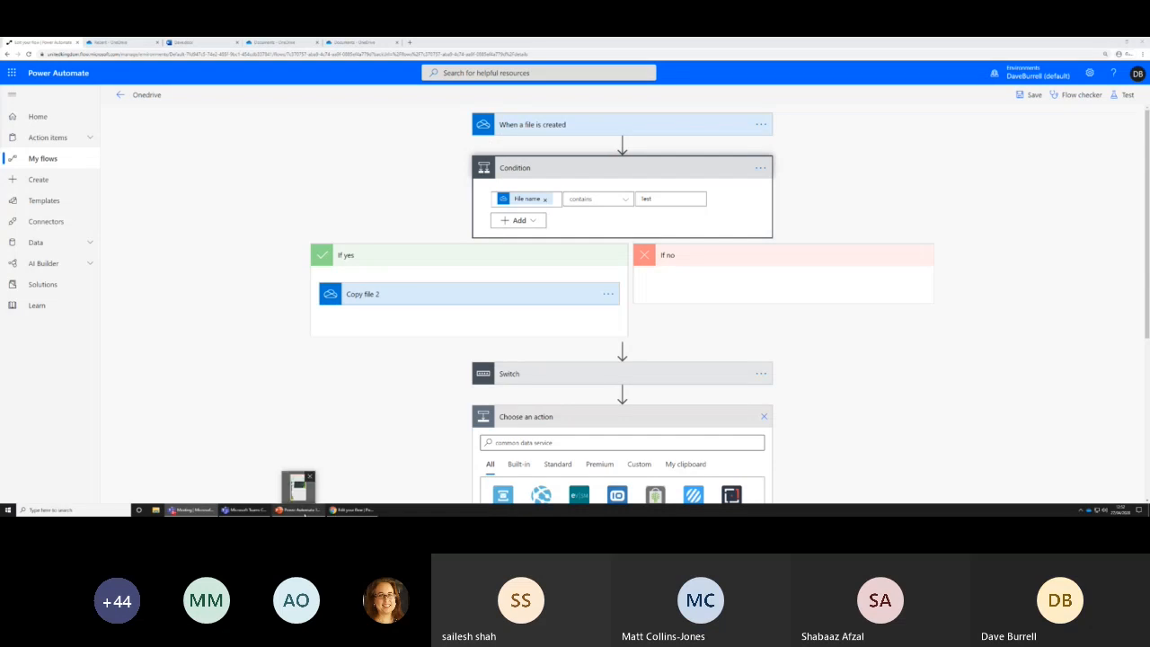
left_click(305, 510)
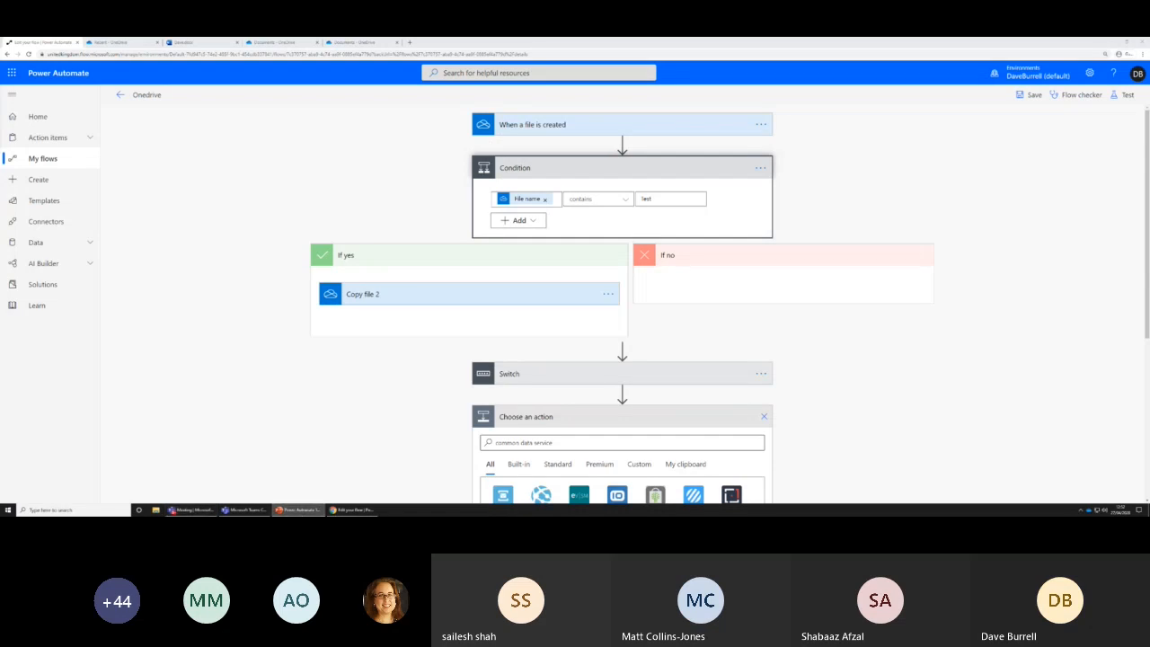